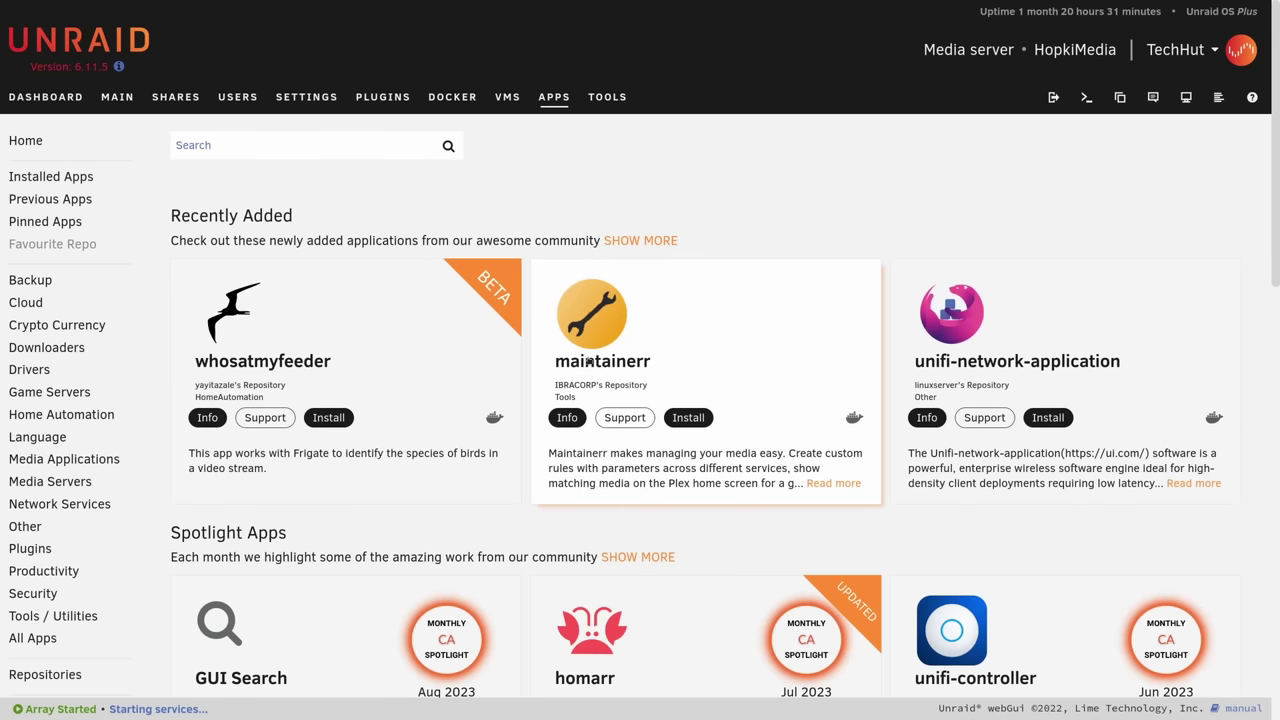
Scroll through the Unraid Apps catalogue's Recently Added and Spotlight Apps picks.
{"action": "scroll", "coordinate": [600, 378], "scroll_direction": "down", "scroll_amount": 1}
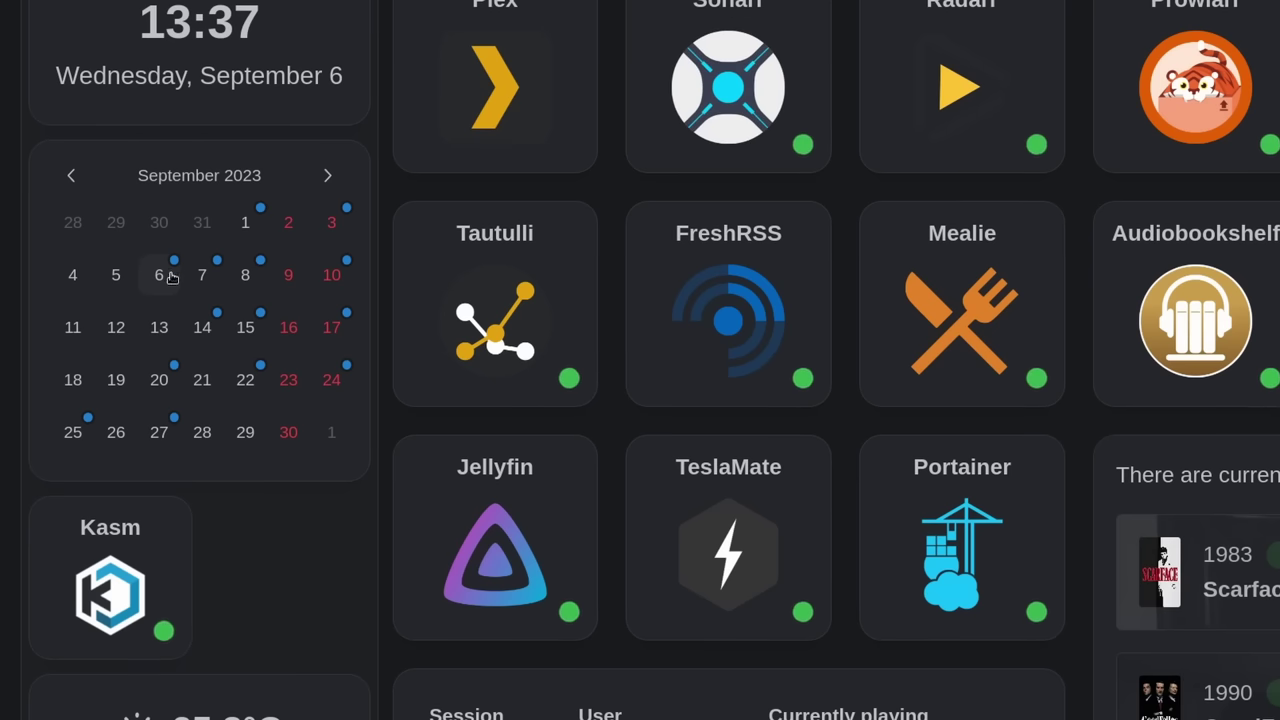
Preview the Futurama episode airing September 10, then scroll the Overseerr approved requests list.
{"action": "left_click", "coordinate": [332, 277]}
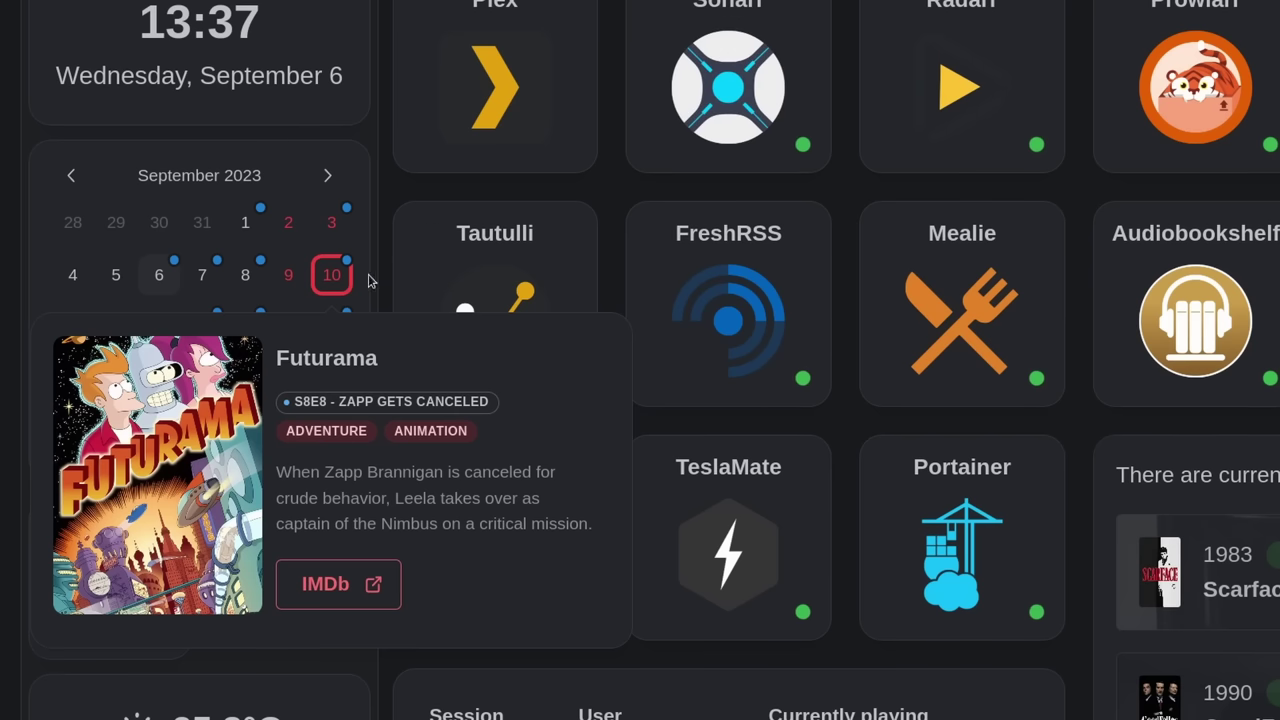
{"action": "left_click", "coordinate": [372, 290]}
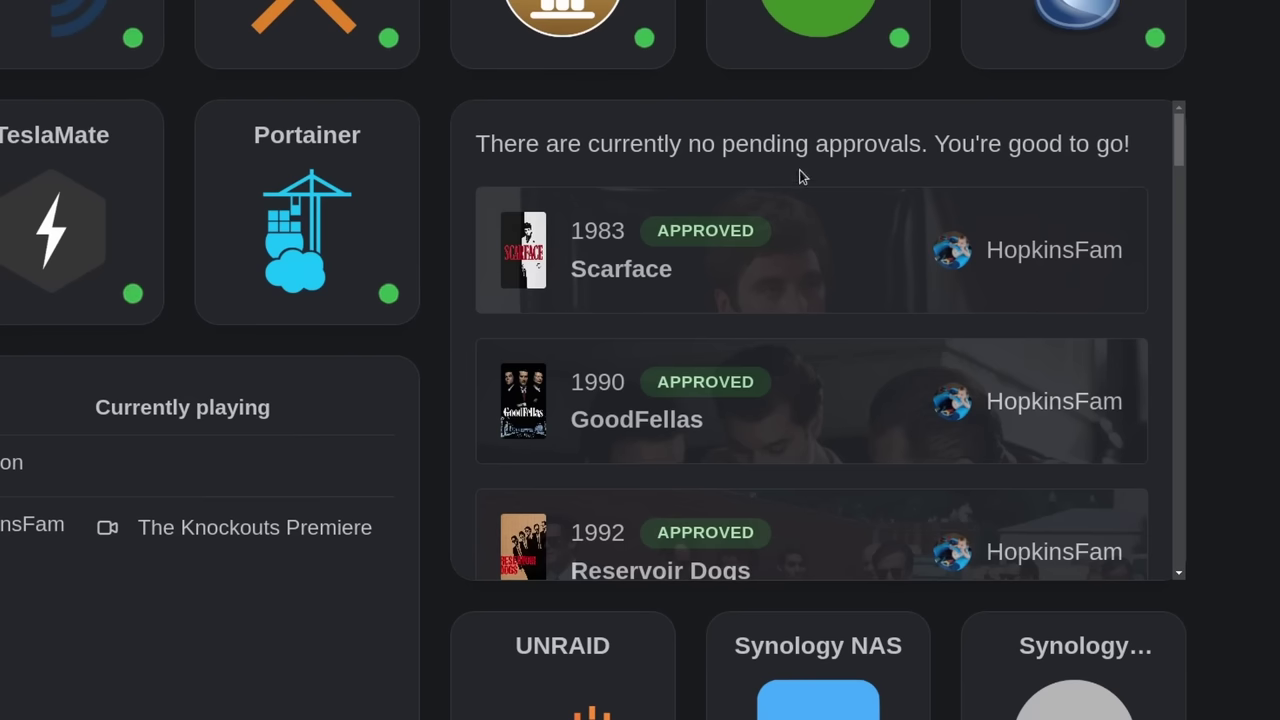
{"action": "scroll", "coordinate": [927, 410], "scroll_direction": "down", "scroll_amount": 4}
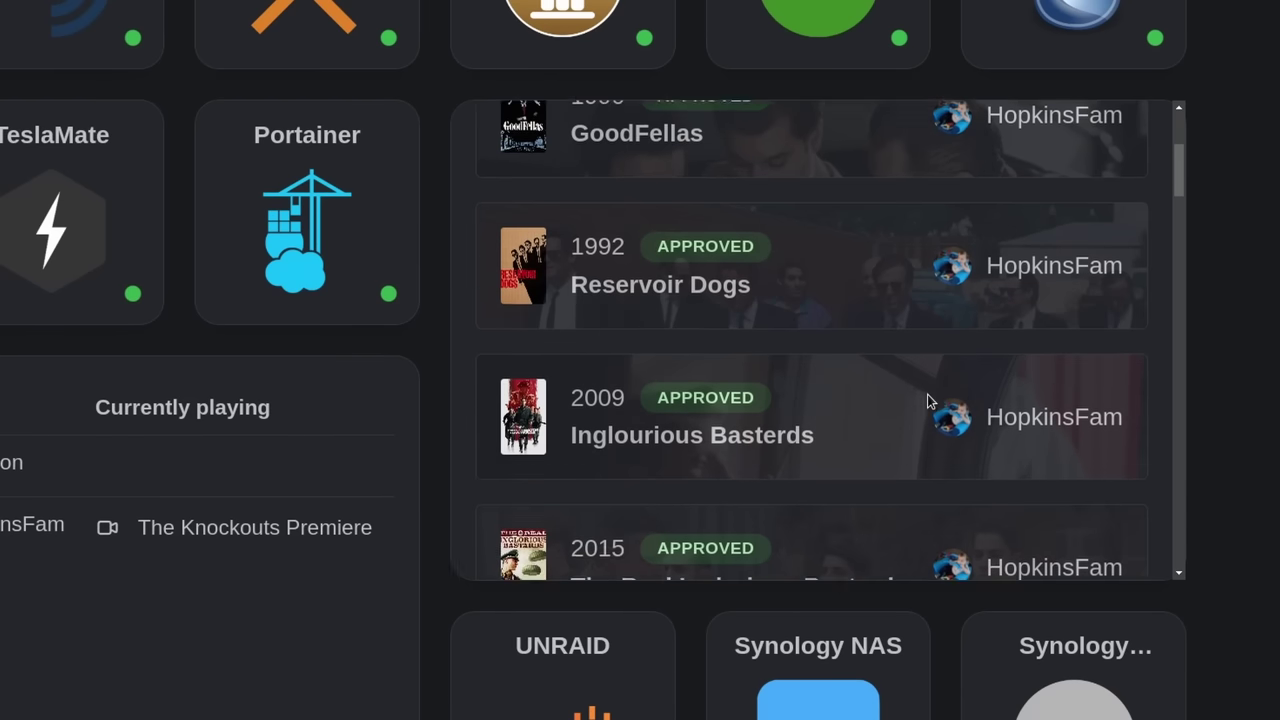
{"action": "scroll", "coordinate": [929, 412], "scroll_direction": "up", "scroll_amount": 5}
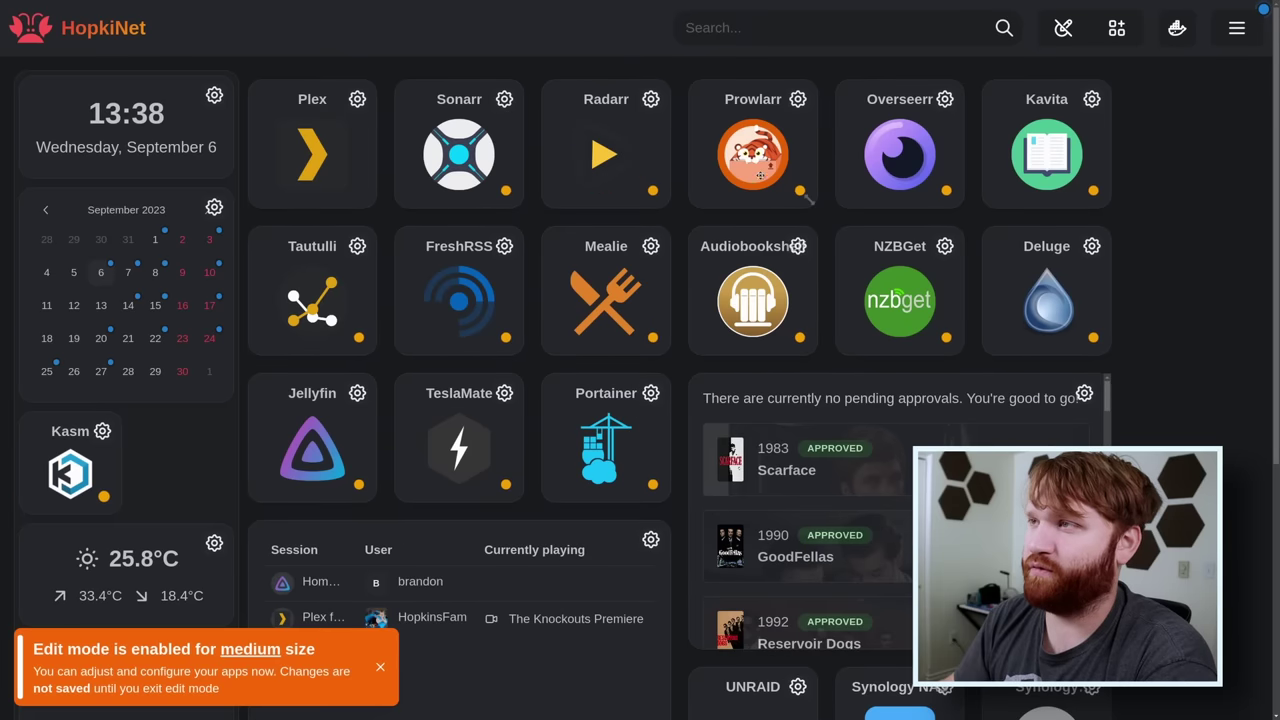
Check the FreshRSS tile's Network, Behavior and General settings, then exit edit mode saving unchanged.
{"action": "left_click", "coordinate": [651, 246]}
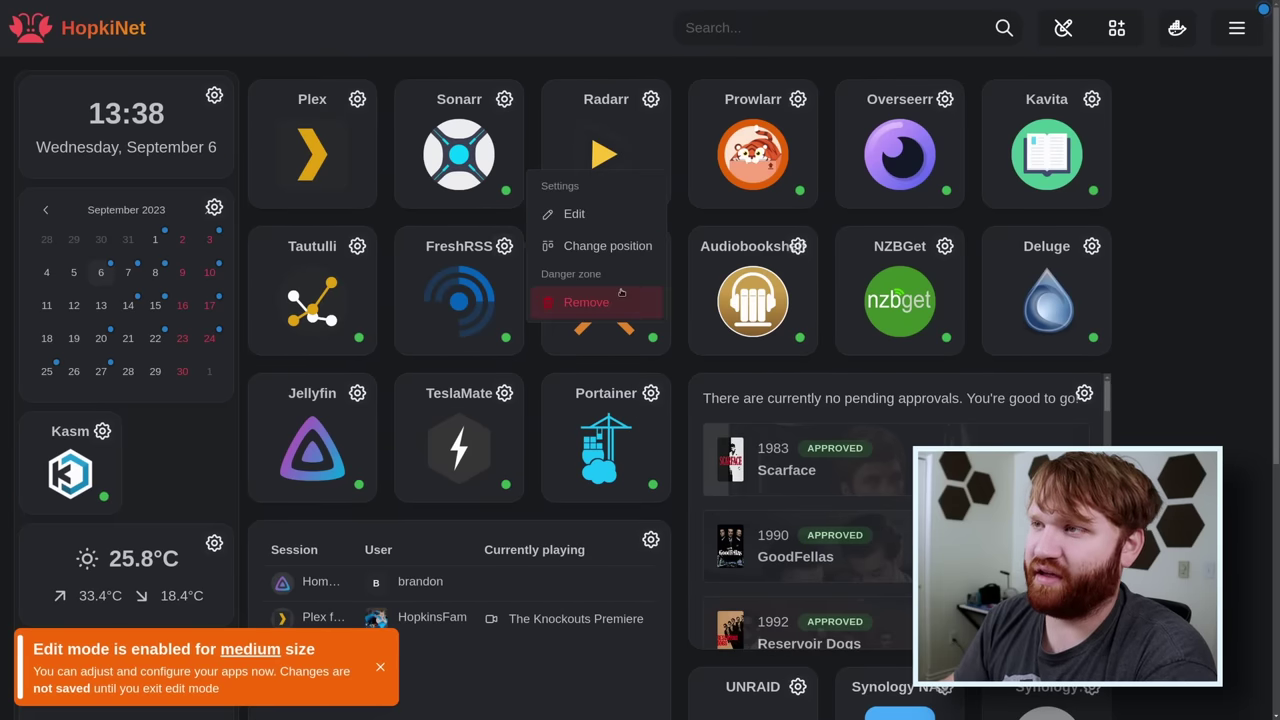
{"action": "left_click", "coordinate": [605, 225]}
{"action": "left_click", "coordinate": [632, 278]}
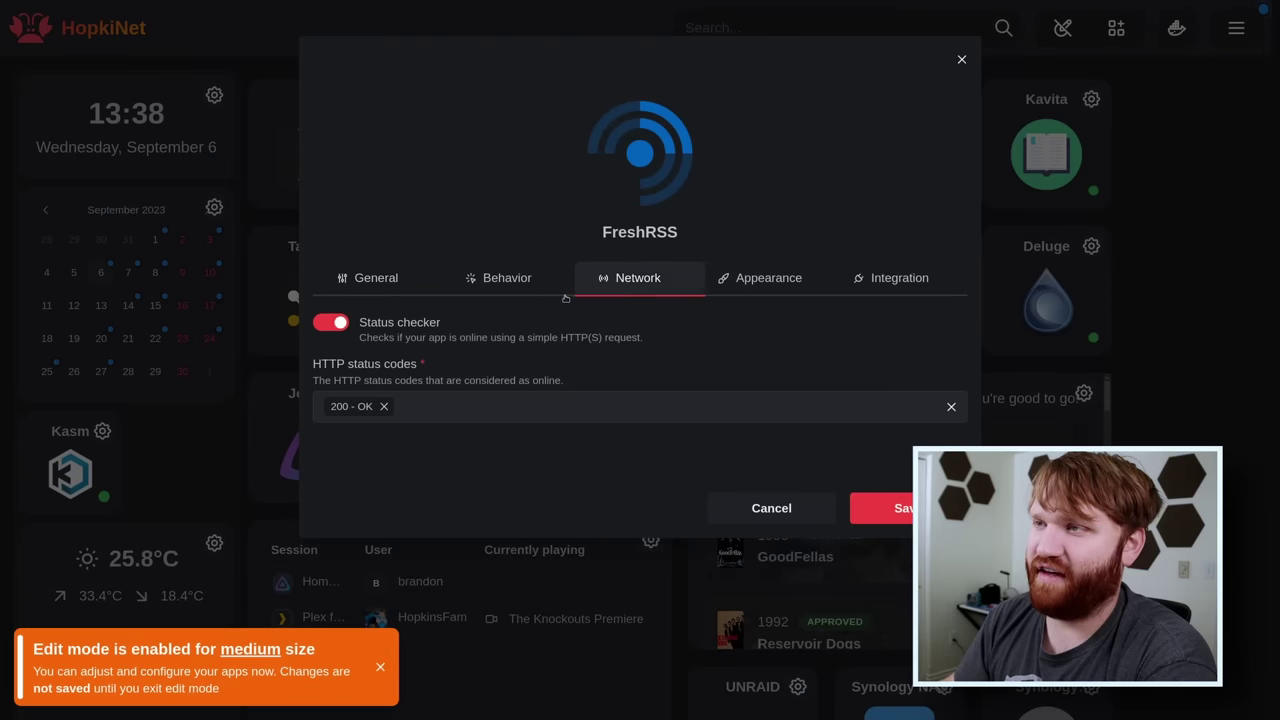
{"action": "left_click", "coordinate": [502, 278]}
{"action": "left_click", "coordinate": [345, 278]}
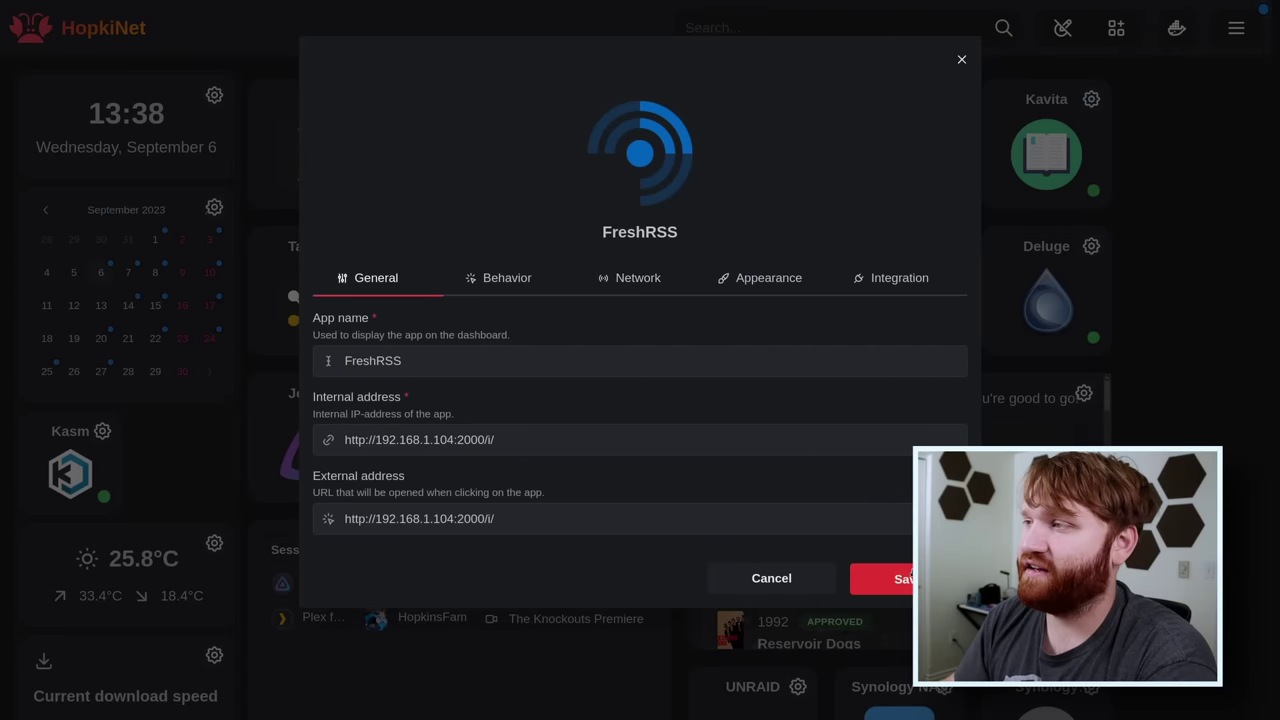
{"action": "left_click", "coordinate": [880, 566]}
{"action": "left_click", "coordinate": [1063, 28]}
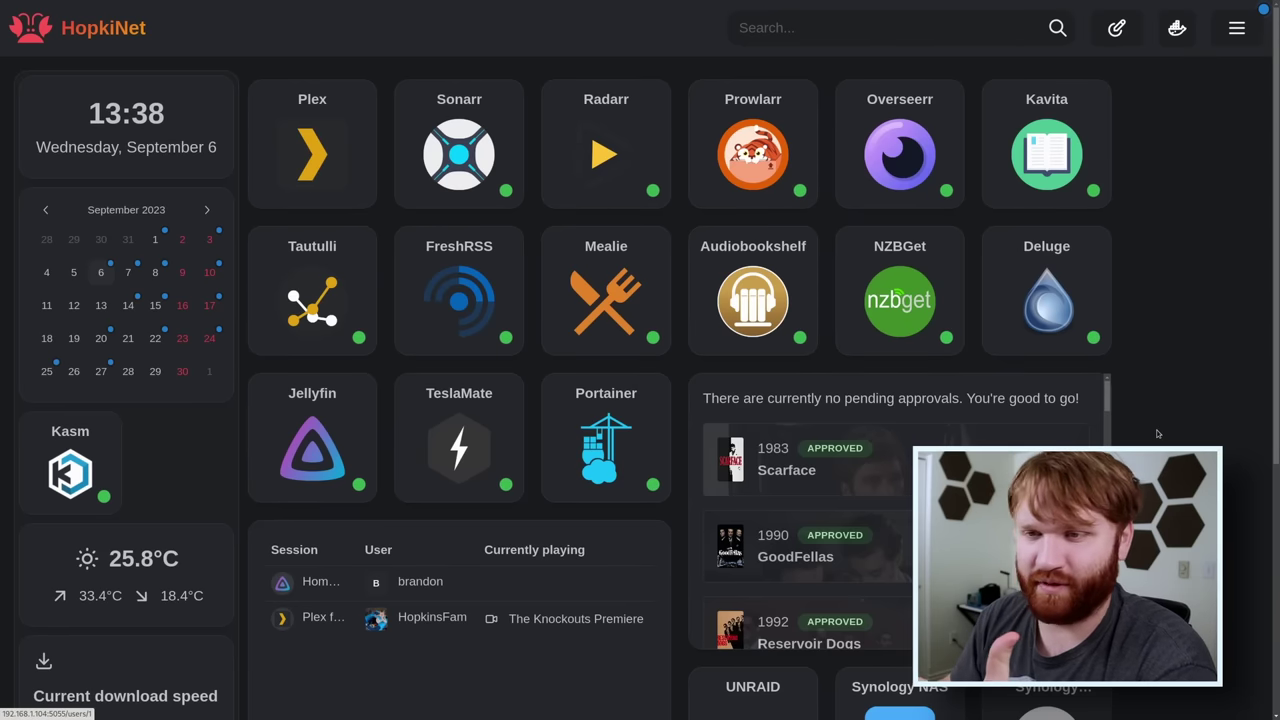
{"action": "left_click", "coordinate": [1177, 28]}
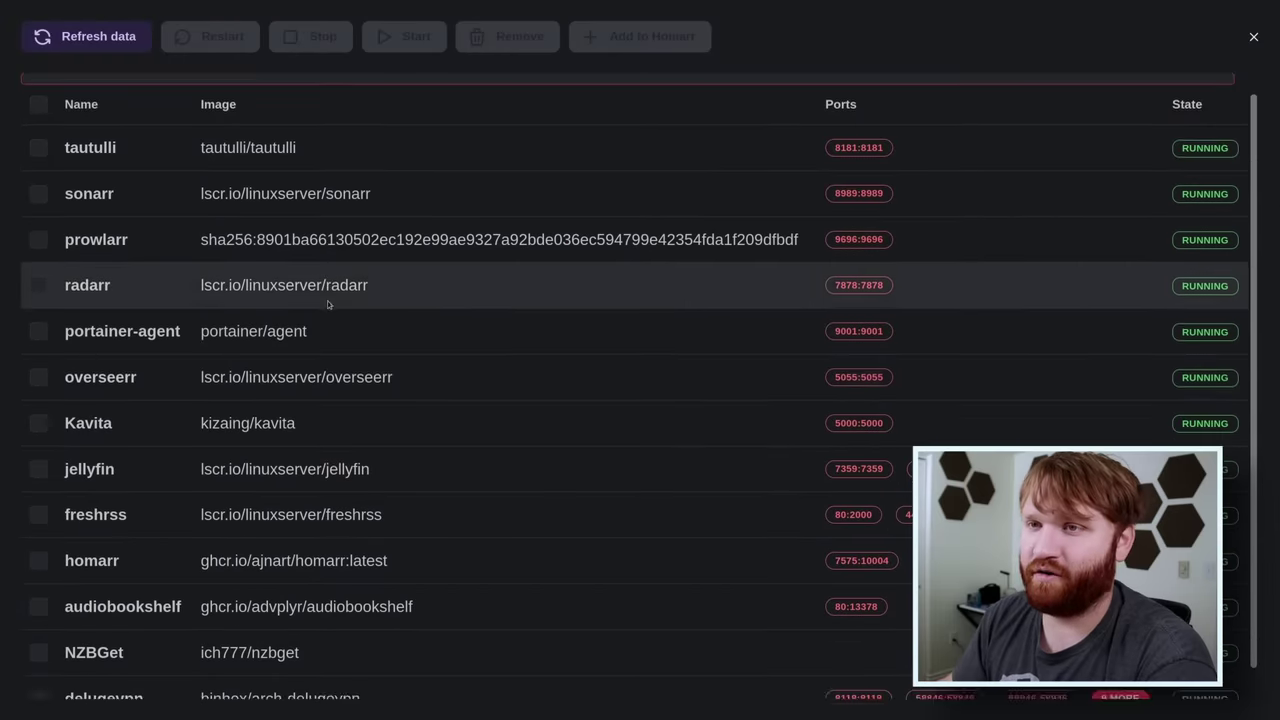
{"action": "scroll", "coordinate": [314, 330], "scroll_direction": "down", "scroll_amount": 1}
{"action": "scroll", "coordinate": [310, 347], "scroll_direction": "up", "scroll_amount": 1}
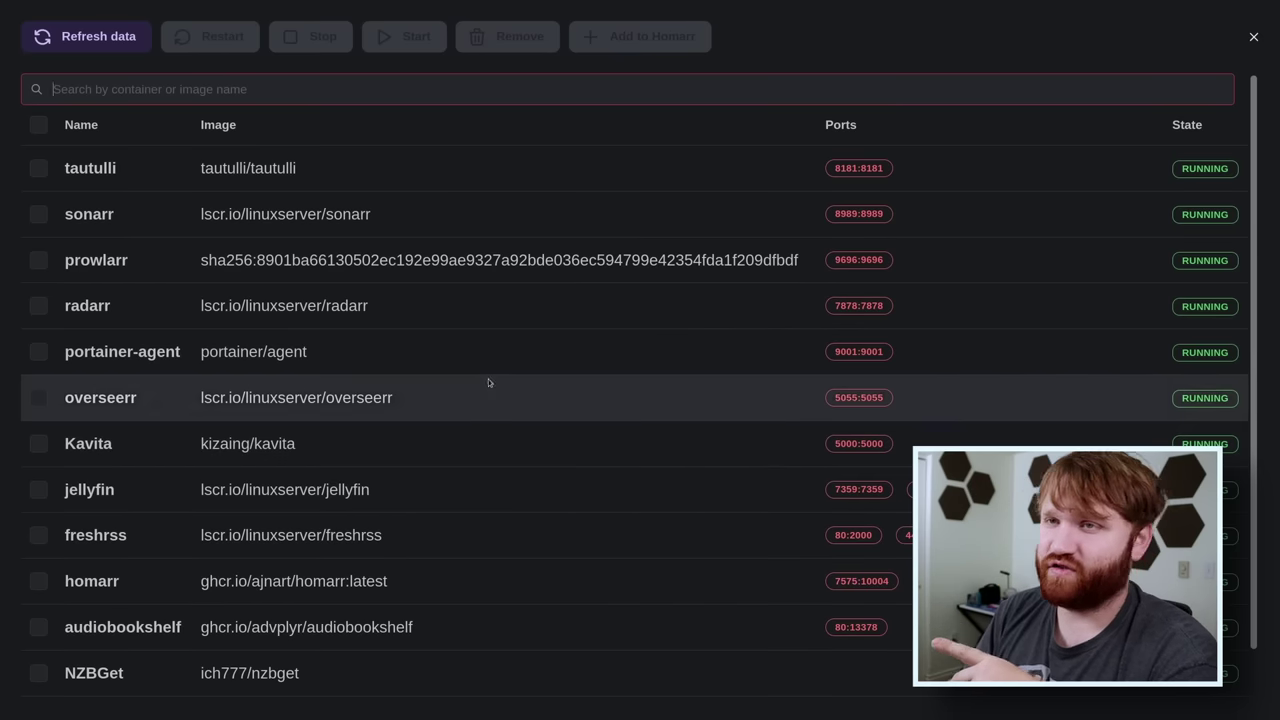
{"action": "scroll", "coordinate": [255, 330], "scroll_direction": "down", "scroll_amount": 1}
{"action": "scroll", "coordinate": [257, 352], "scroll_direction": "up", "scroll_amount": 1}
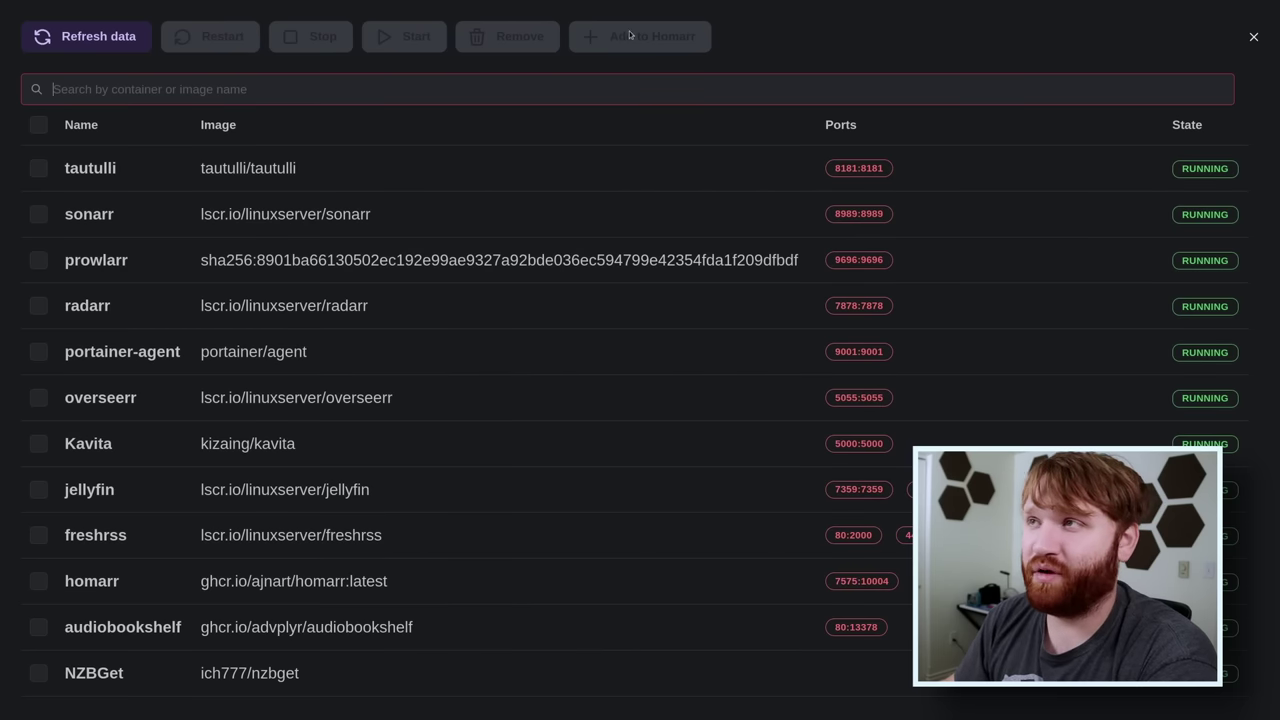
{"action": "left_click", "coordinate": [1253, 37]}
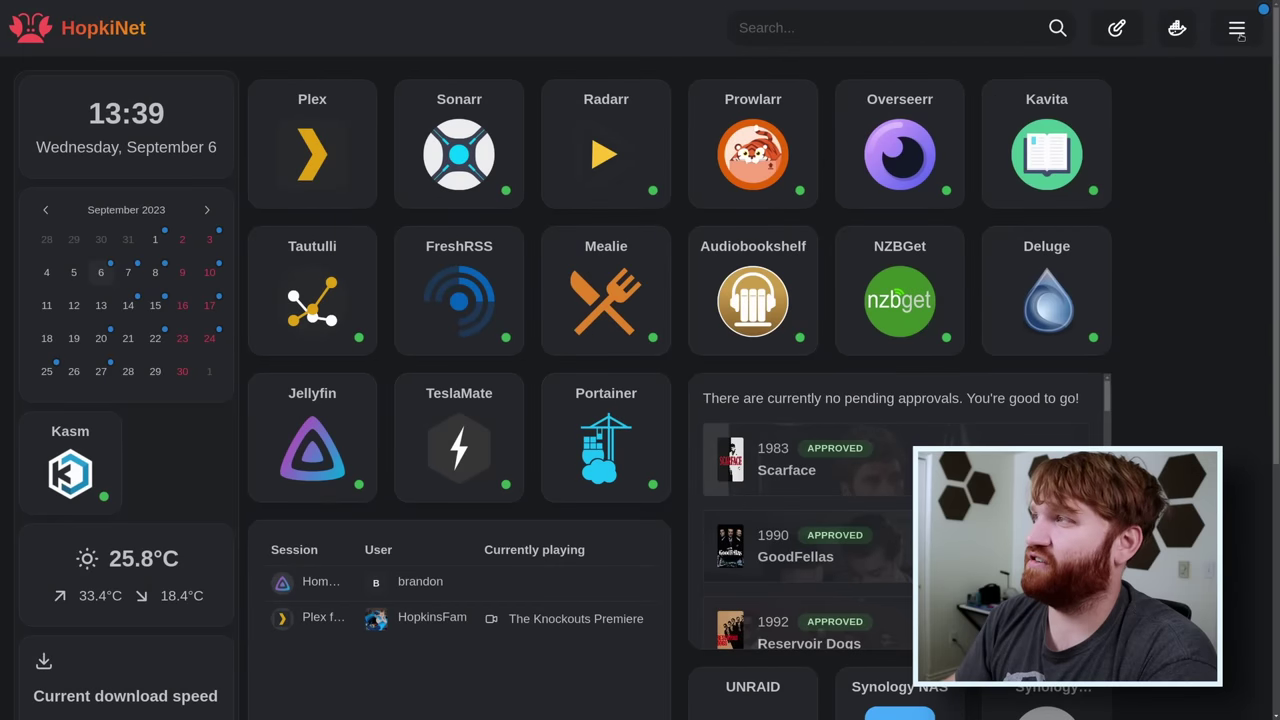
Look over the Appearance settings under Customizations, then switch the dashboard to light mode.
{"action": "left_click", "coordinate": [1237, 30]}
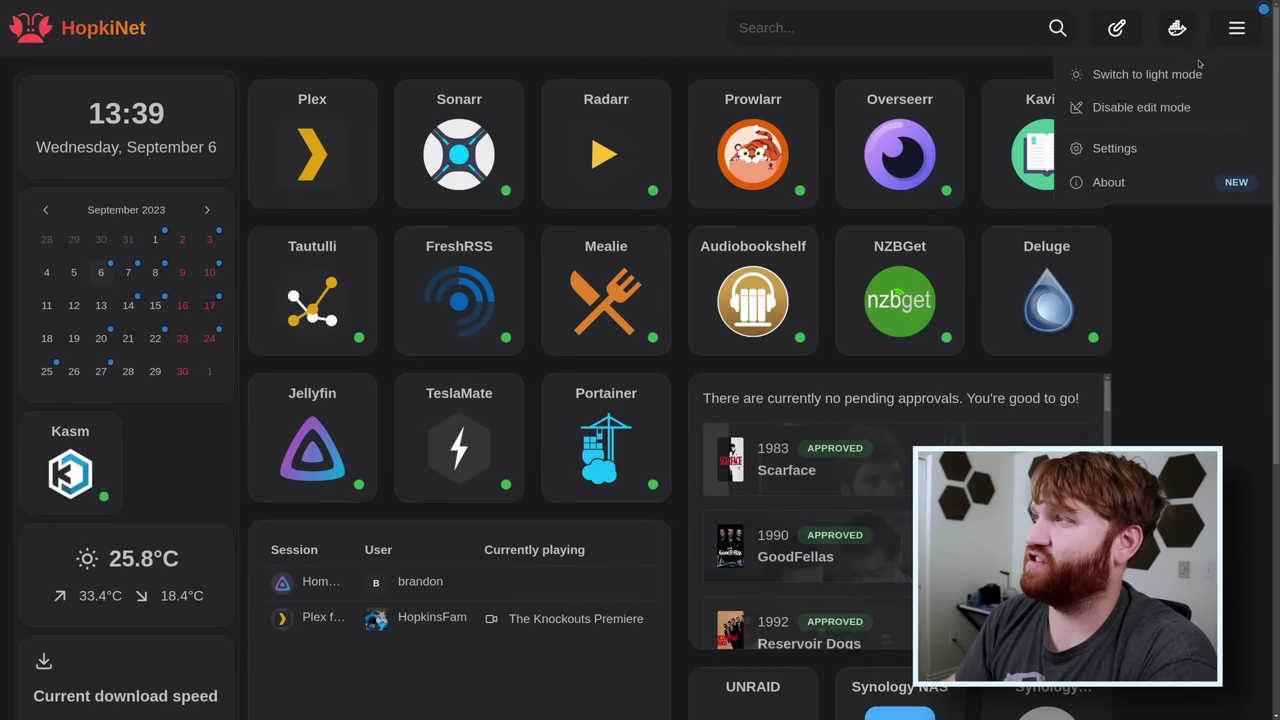
{"action": "left_click", "coordinate": [1113, 148]}
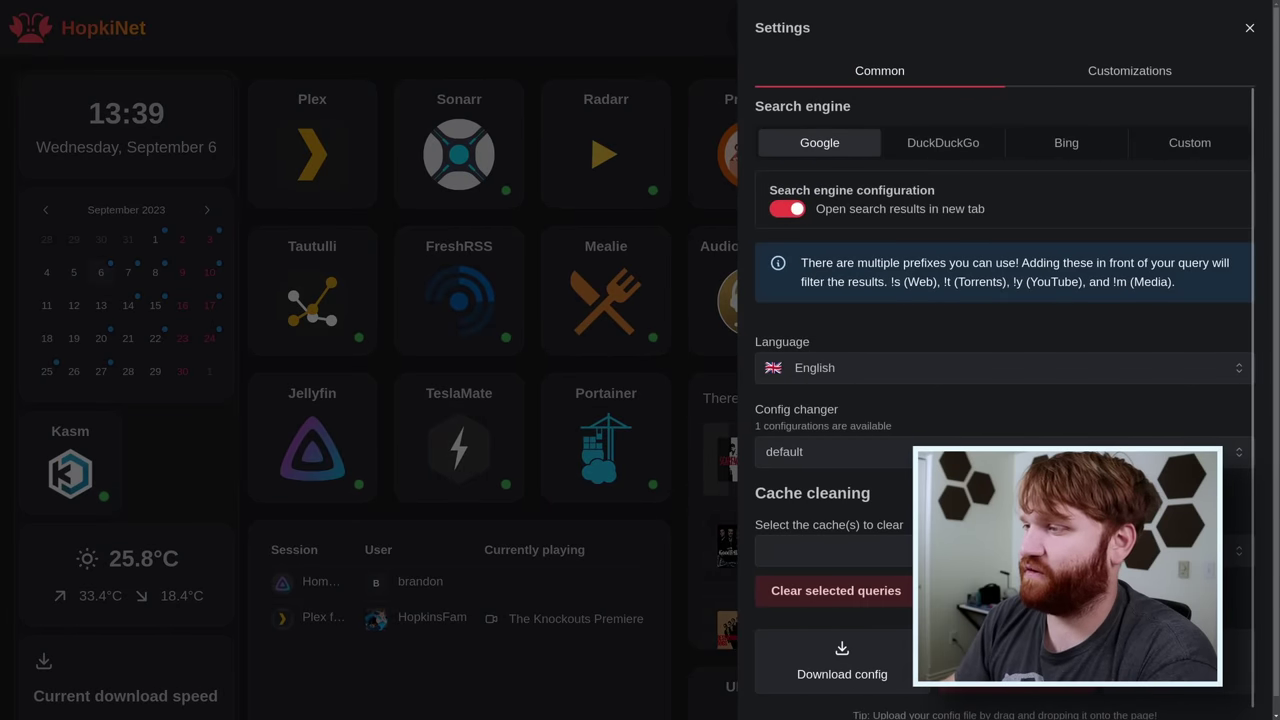
{"action": "left_click", "coordinate": [1098, 76]}
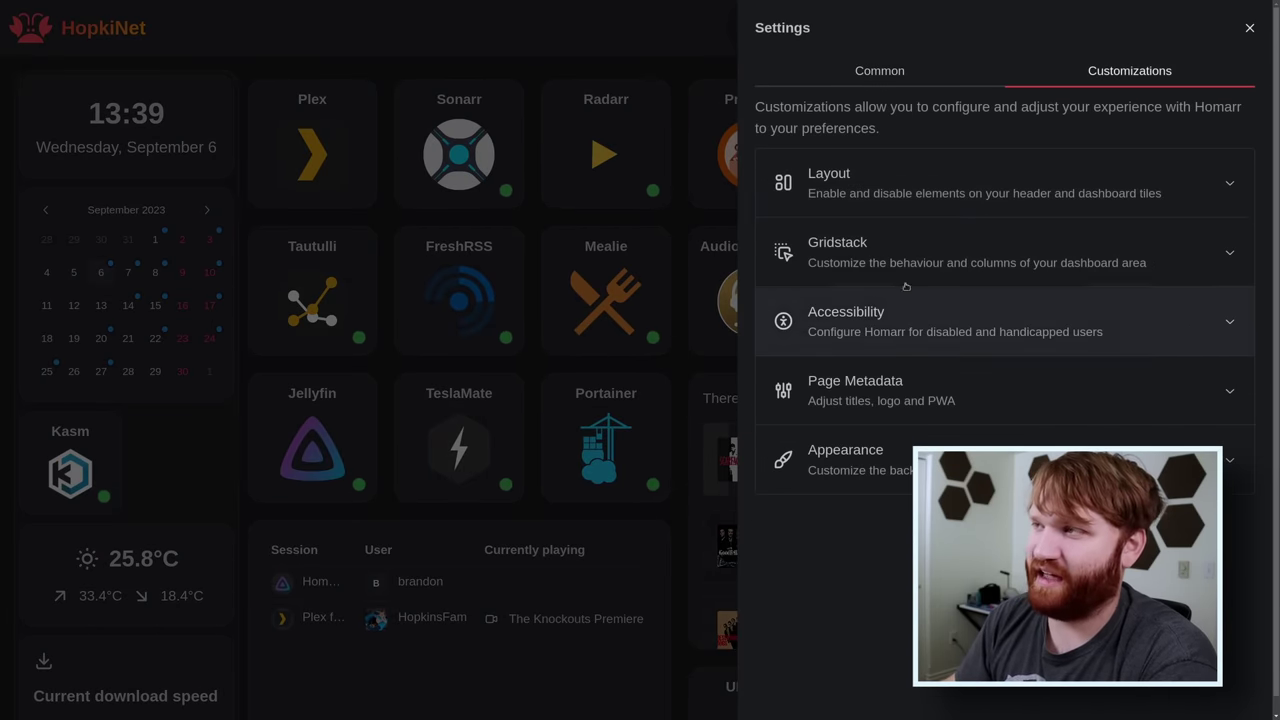
{"action": "left_click", "coordinate": [788, 452]}
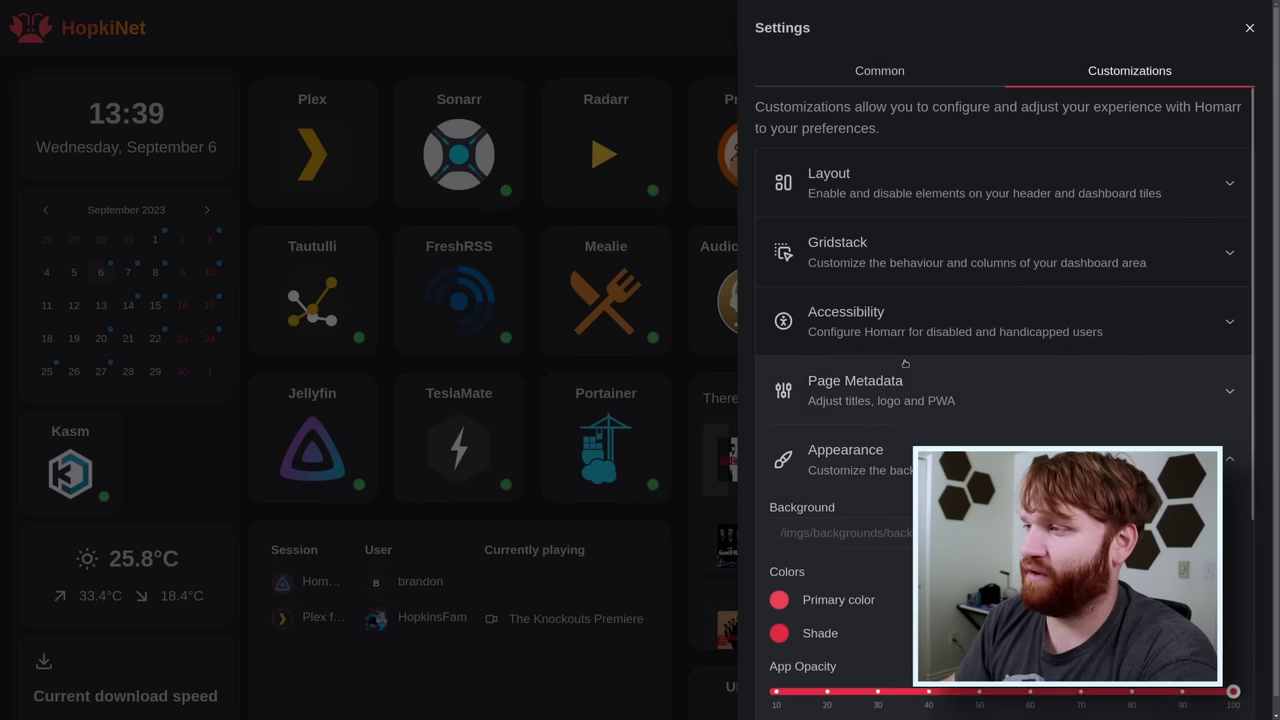
{"action": "scroll", "coordinate": [1020, 290], "scroll_direction": "down", "scroll_amount": 3}
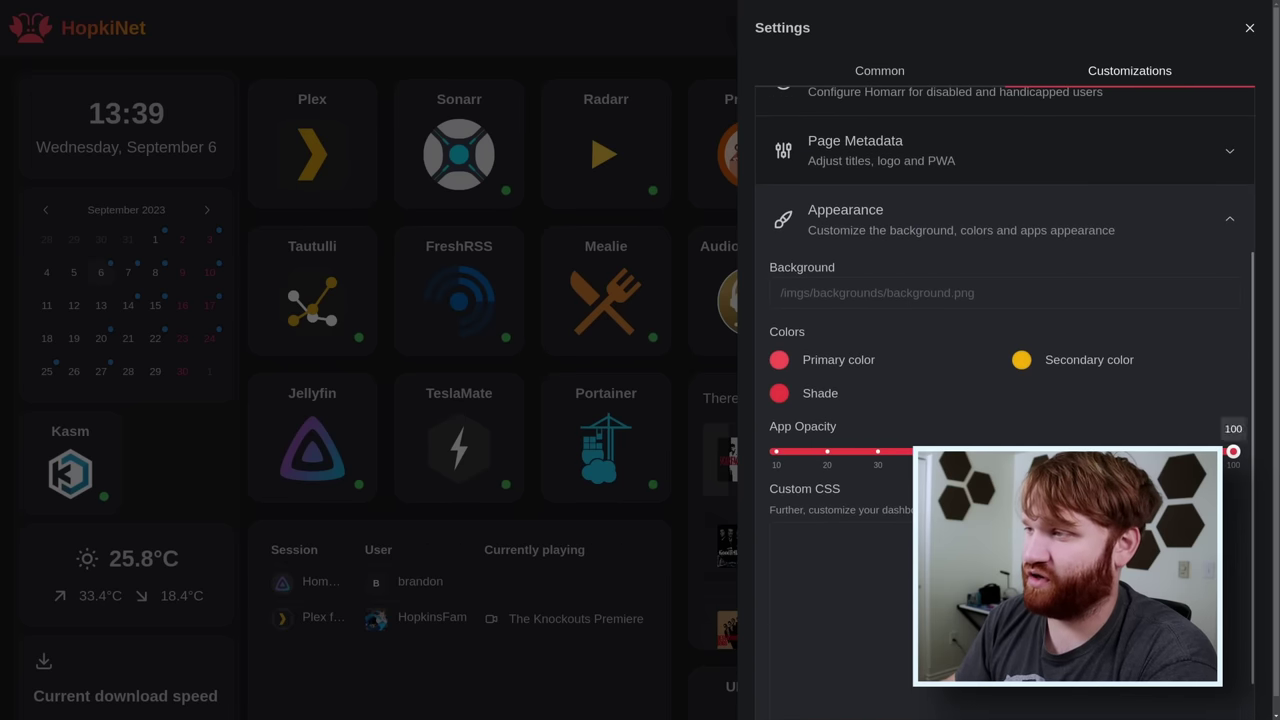
{"action": "scroll", "coordinate": [790, 480], "scroll_direction": "down", "scroll_amount": 1}
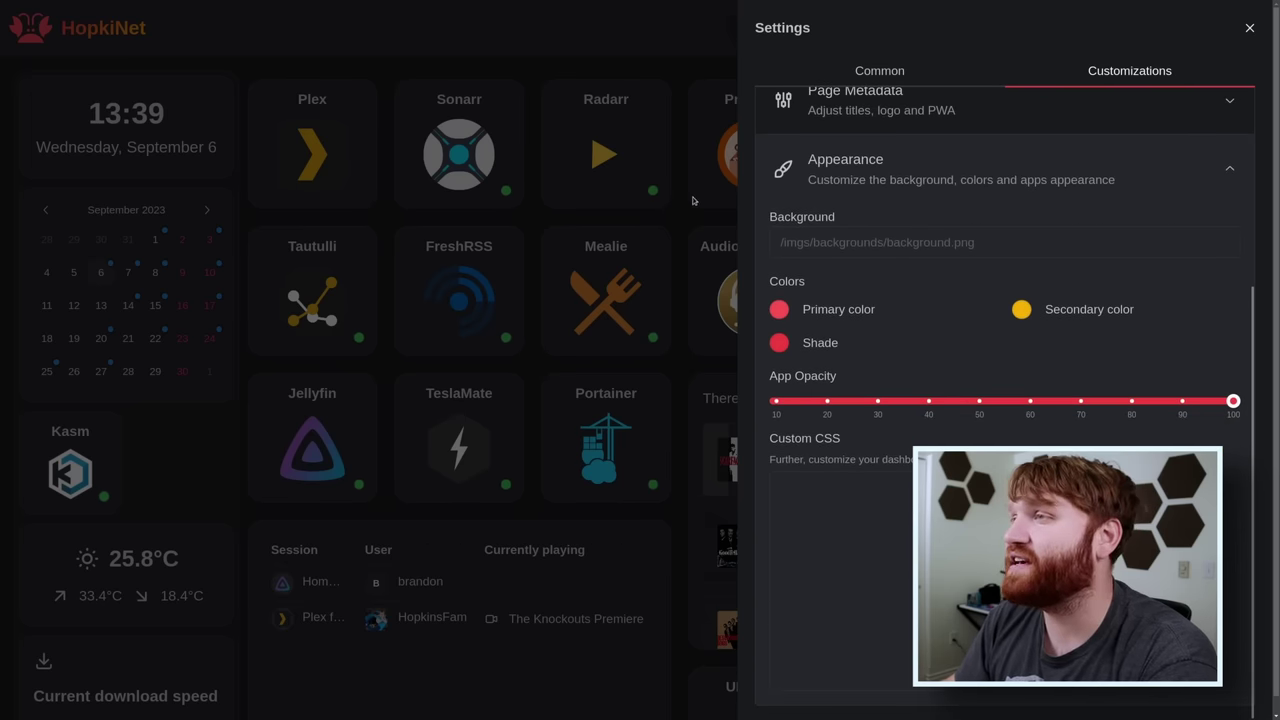
{"action": "left_click", "coordinate": [1249, 27]}
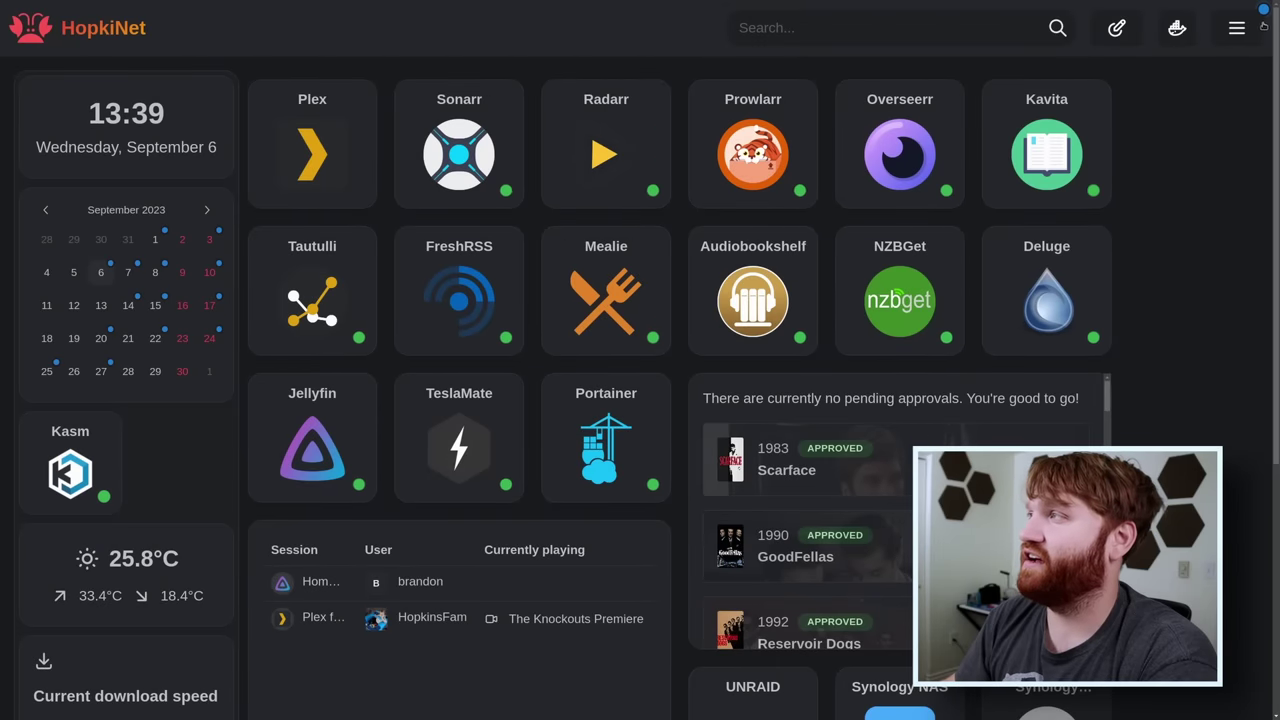
{"action": "left_click", "coordinate": [1236, 29]}
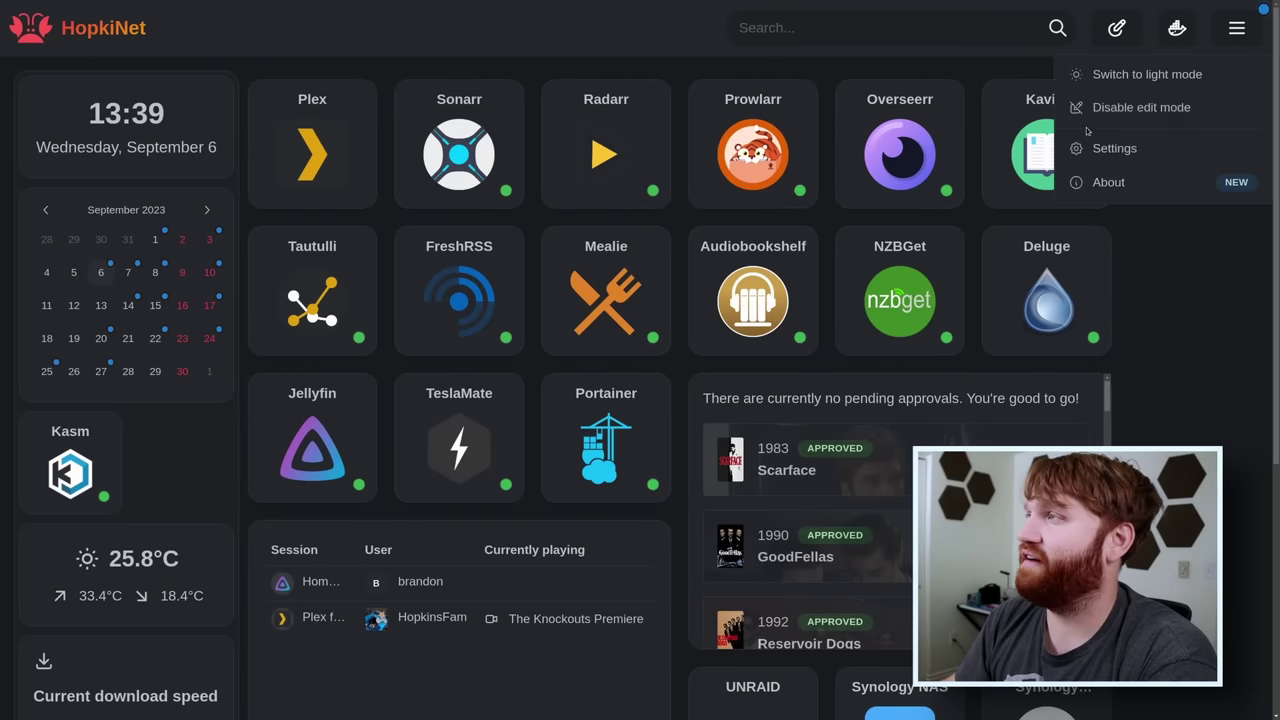
{"action": "left_click", "coordinate": [1157, 85]}
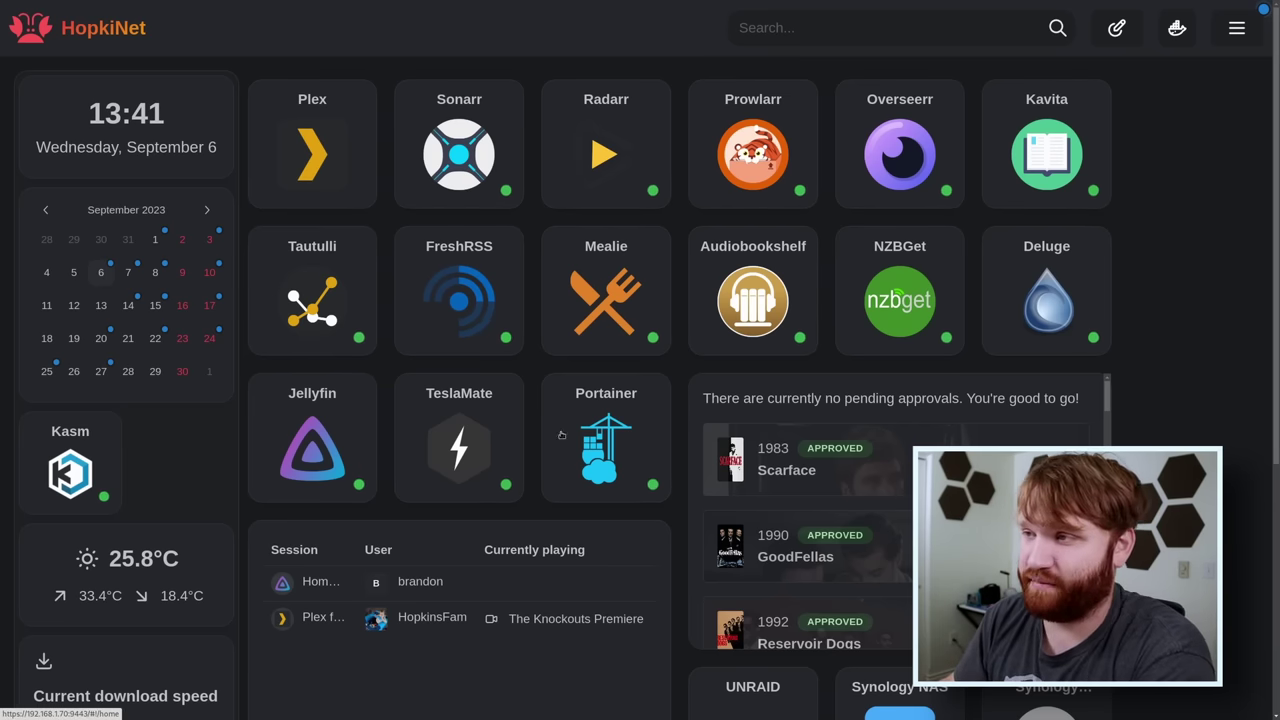
Open Portainer at 150% zoom and view the HopkiNUC / Ubuntu environment's containers.
{"action": "left_click", "coordinate": [596, 445]}
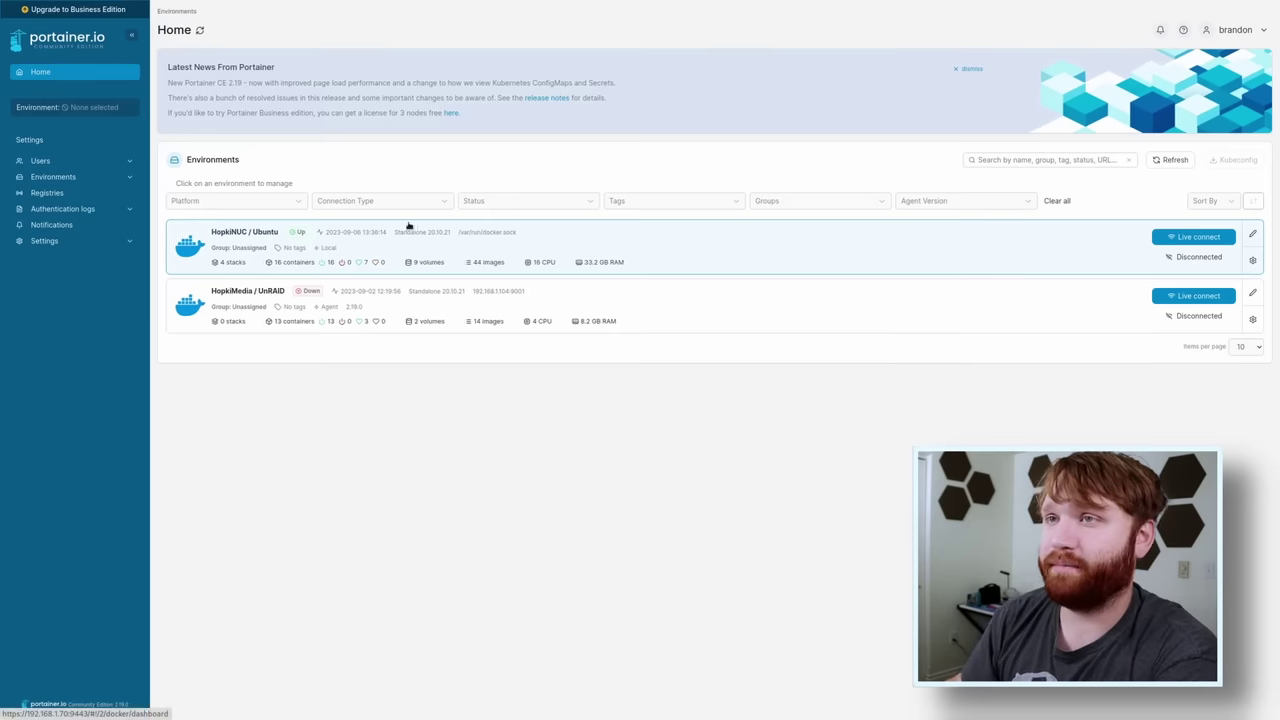
{"action": "key", "text": "ctrl+plus"}
{"action": "key", "text": "ctrl+plus"}
{"action": "key", "text": "ctrl+plus"}
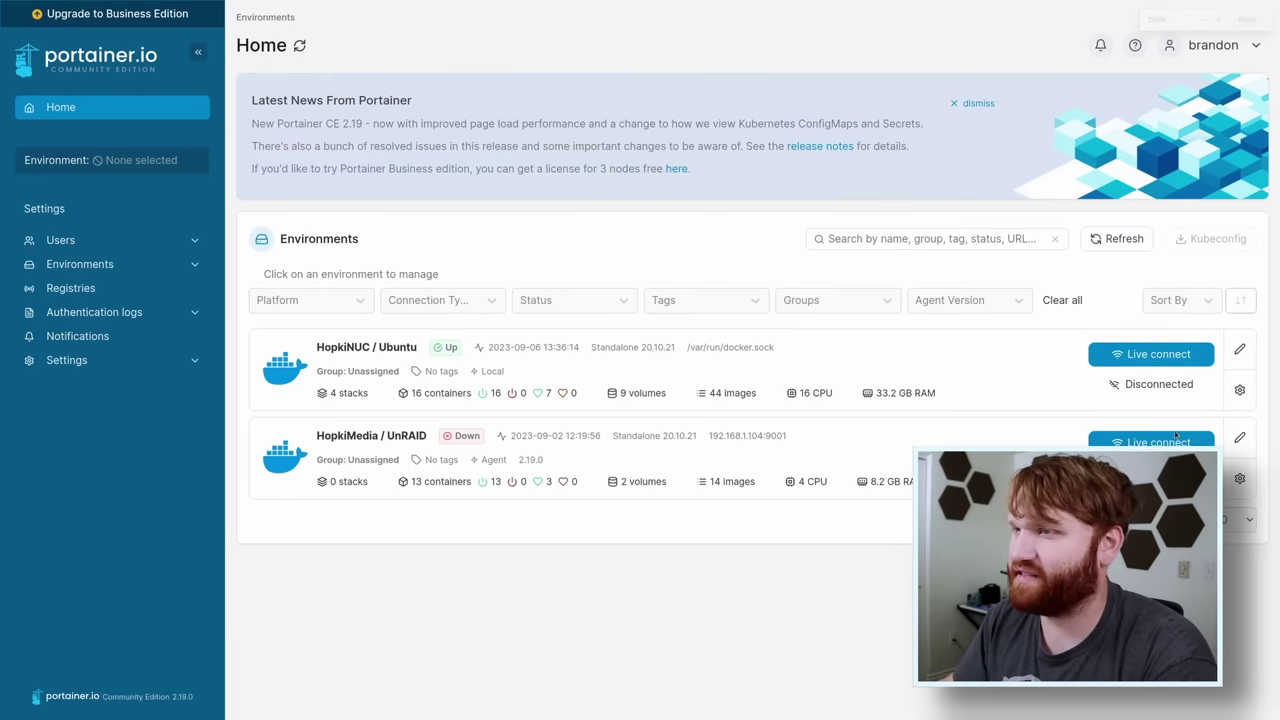
{"action": "left_click", "coordinate": [1122, 356]}
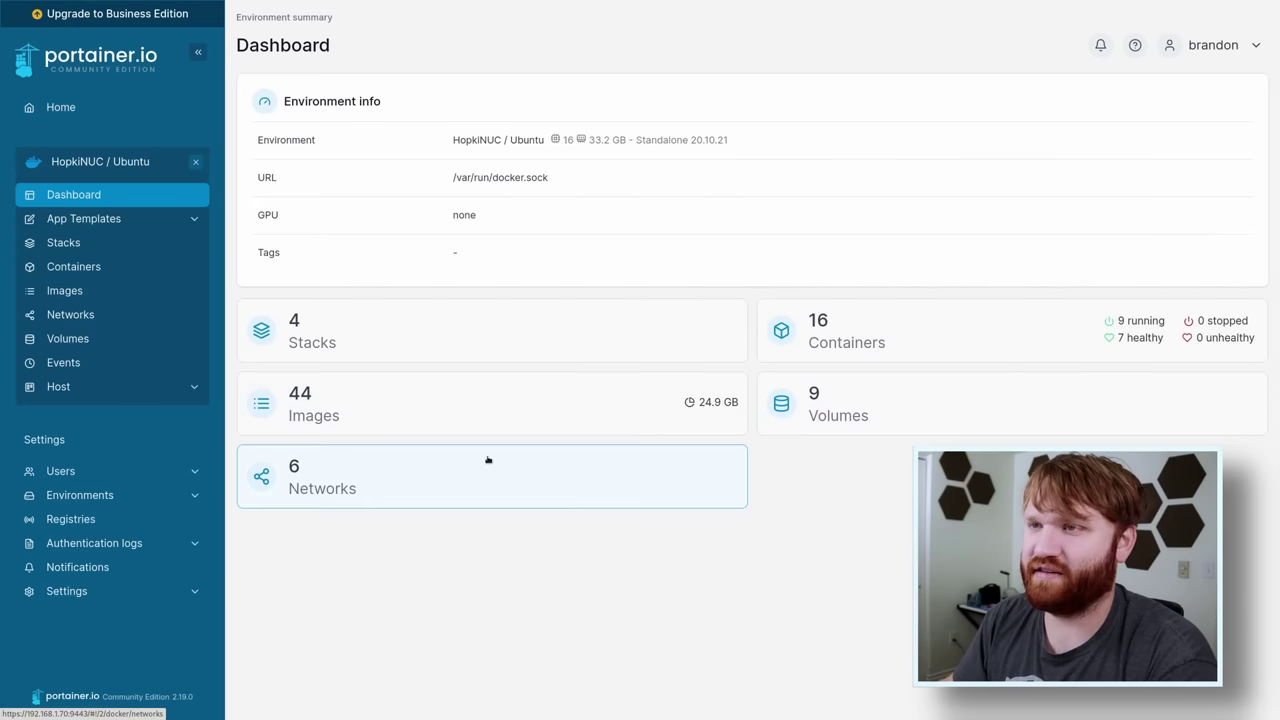
{"action": "left_click", "coordinate": [857, 338]}
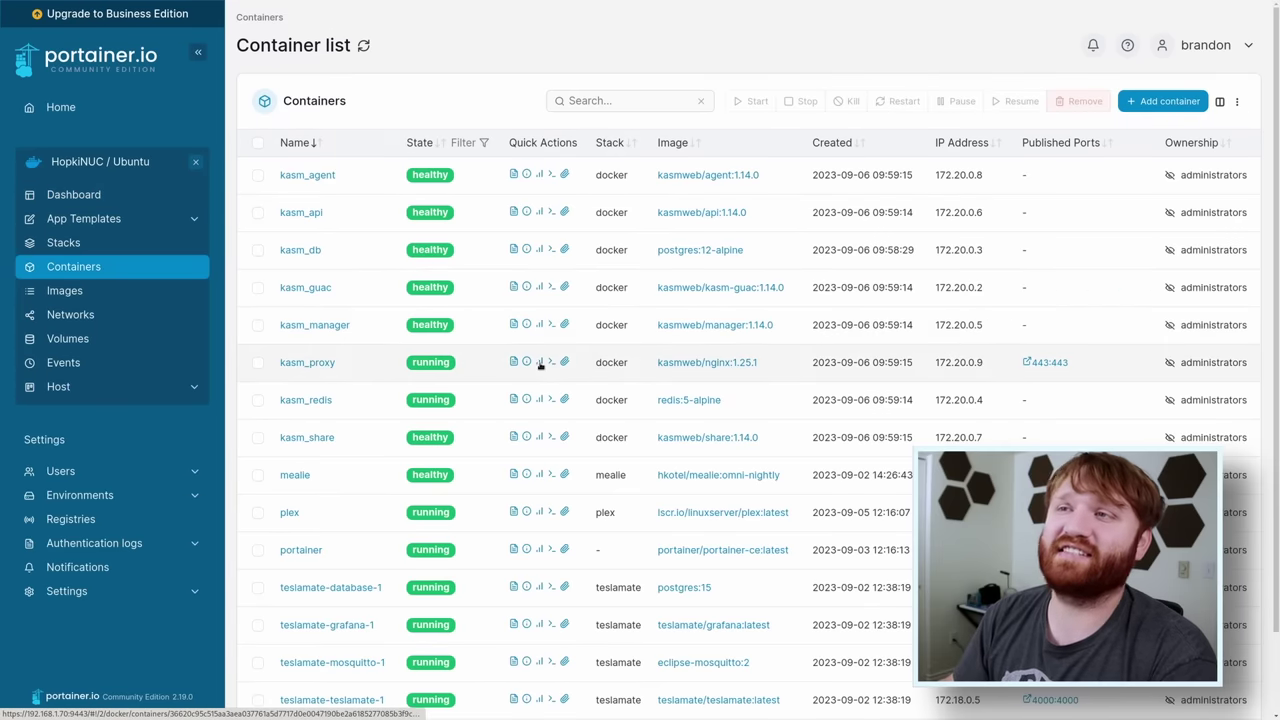
{"action": "scroll", "coordinate": [540, 365], "scroll_direction": "down", "scroll_amount": 2}
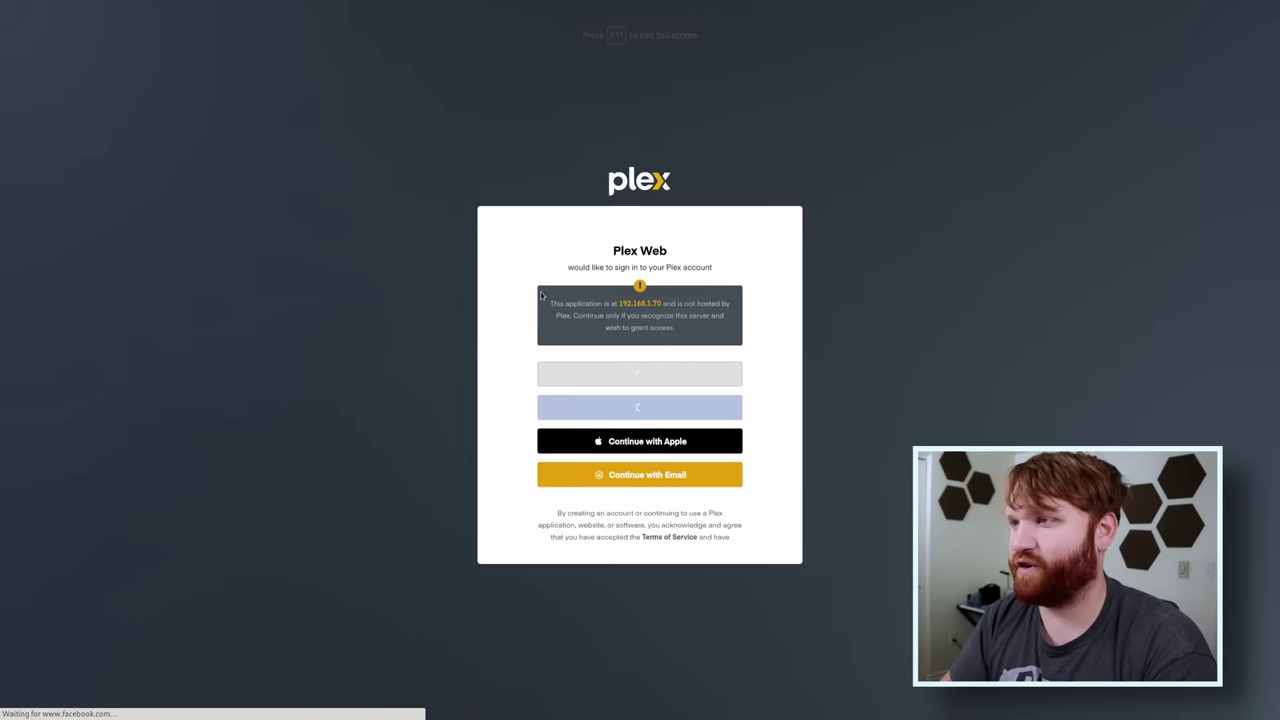
Sign in to Plex with Google, view the HopkiServer activity dashboard, then return to HopkiNet.
{"action": "left_click", "coordinate": [595, 362]}
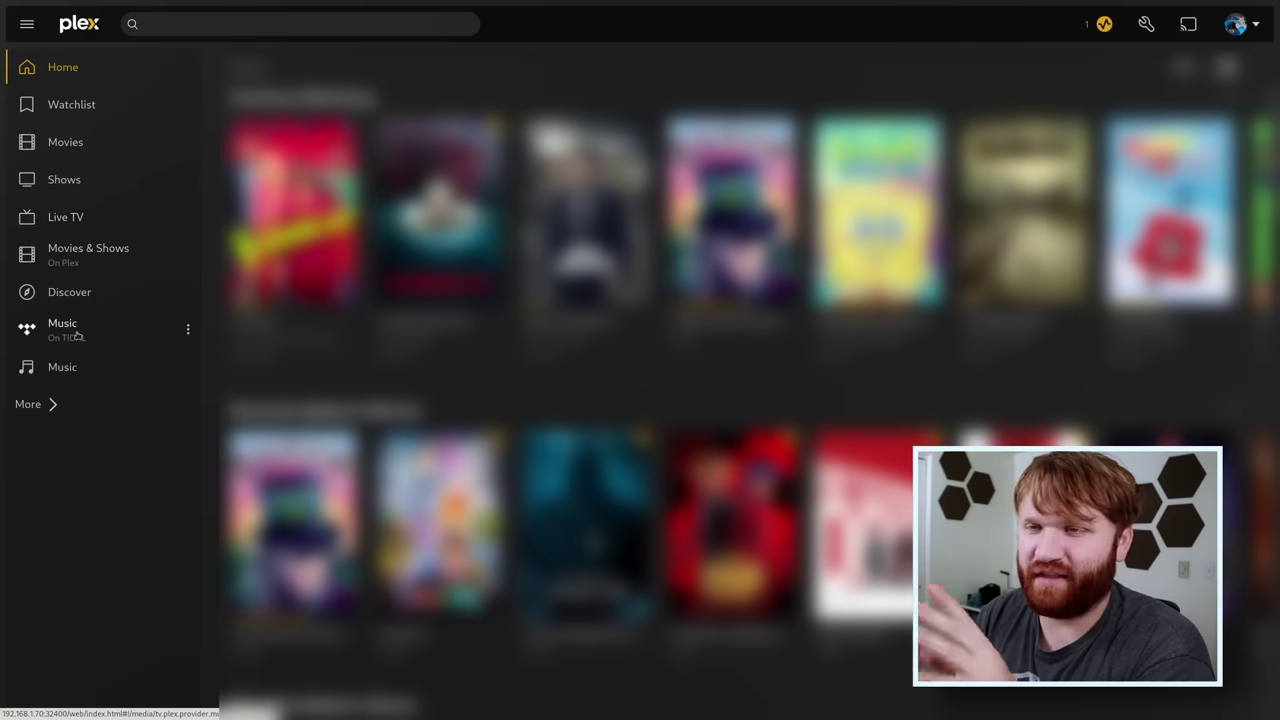
{"action": "scroll", "coordinate": [750, 400], "scroll_direction": "down", "scroll_amount": 5}
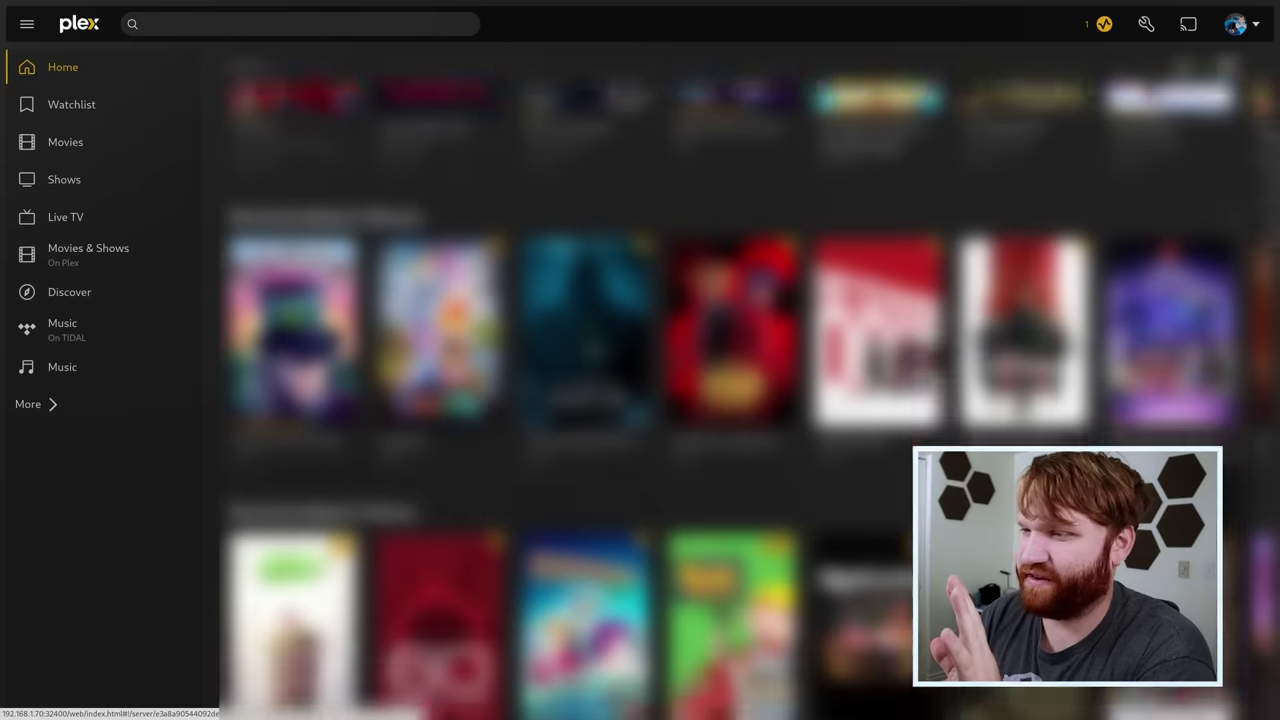
{"action": "scroll", "coordinate": [730, 380], "scroll_direction": "down", "scroll_amount": 5}
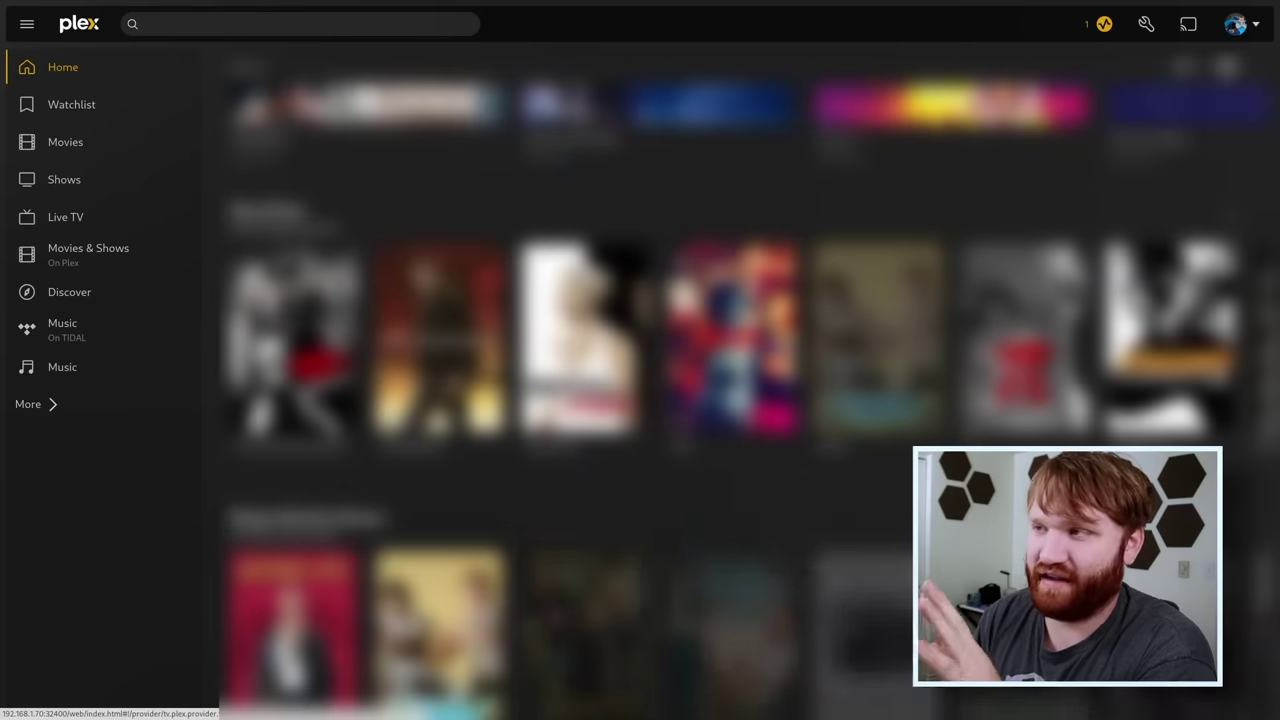
{"action": "scroll", "coordinate": [730, 380], "scroll_direction": "down", "scroll_amount": 6}
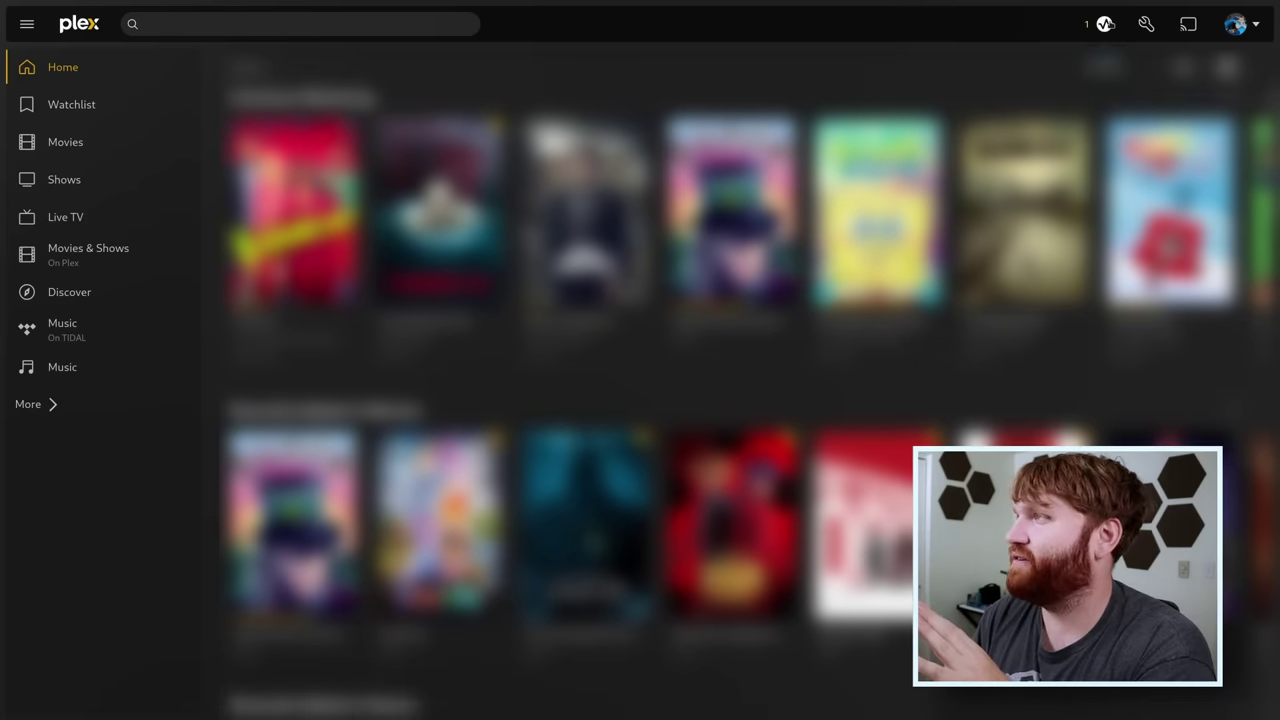
{"action": "left_click", "coordinate": [1105, 24]}
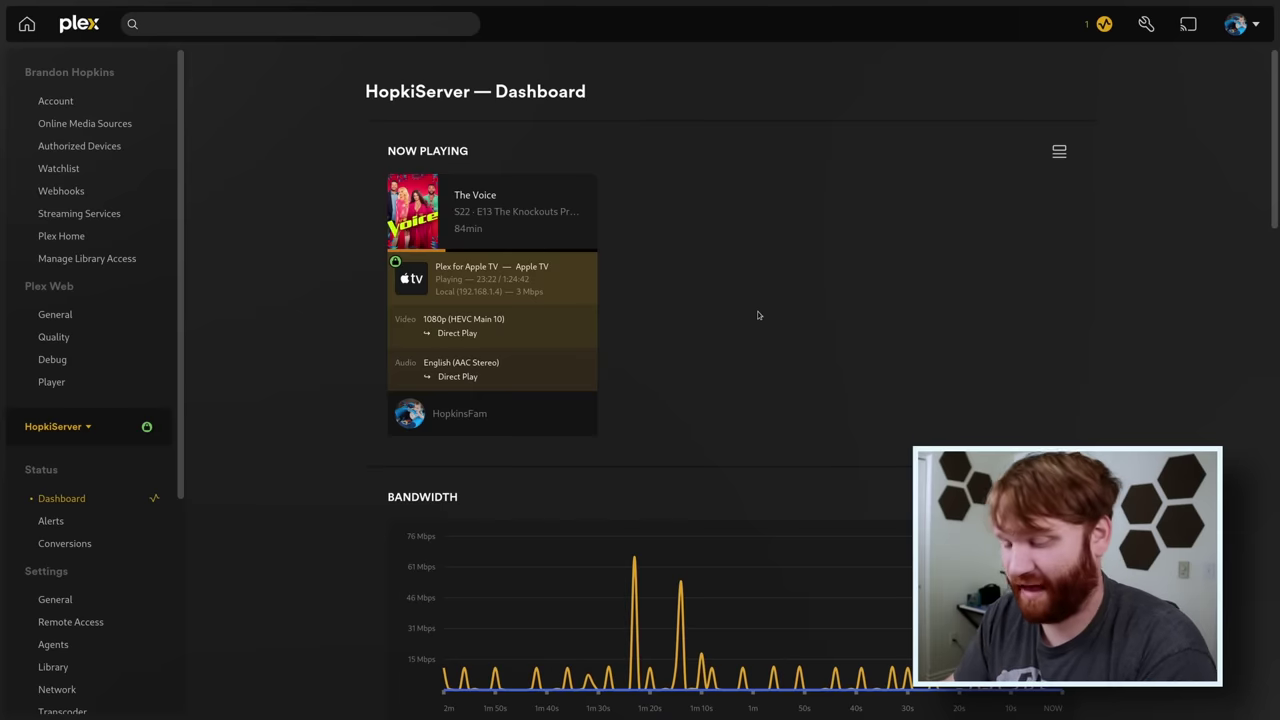
{"action": "key", "text": "ctrl+w"}
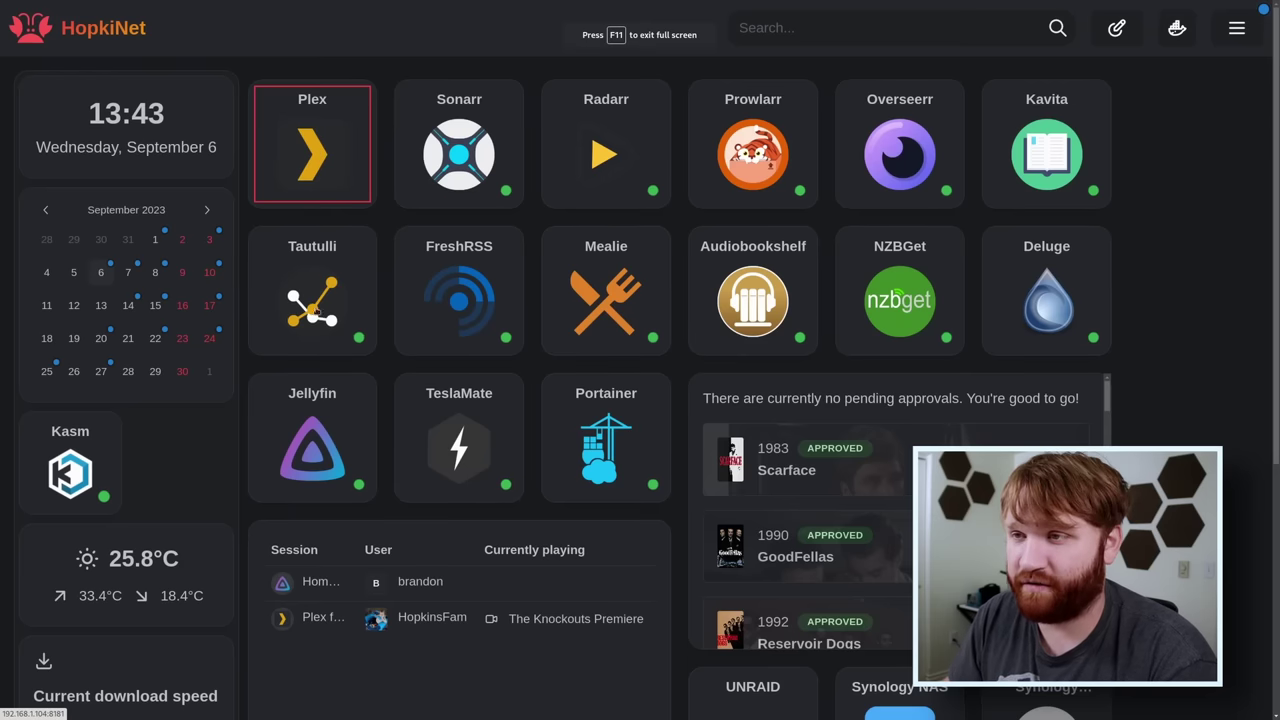
Sign in to Jellyfin using the saved autofill login and scroll the Home library rows.
{"action": "left_click", "coordinate": [316, 463]}
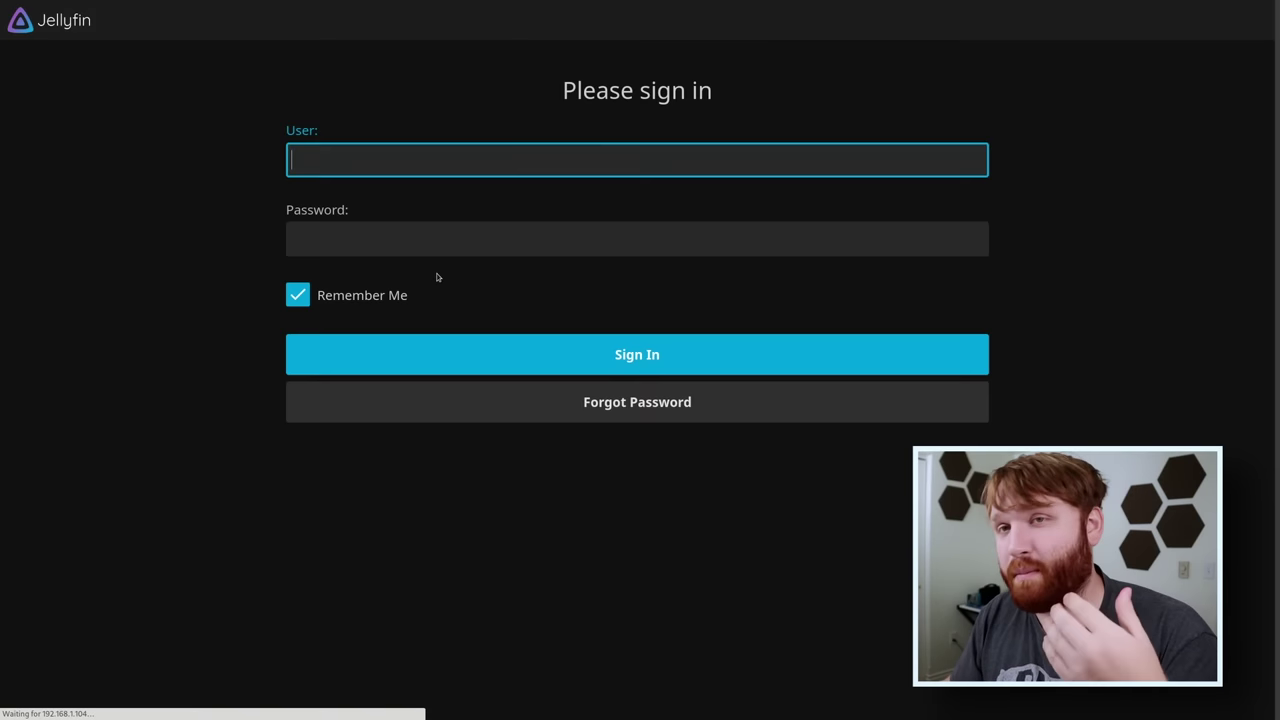
{"action": "type", "text": "br"}
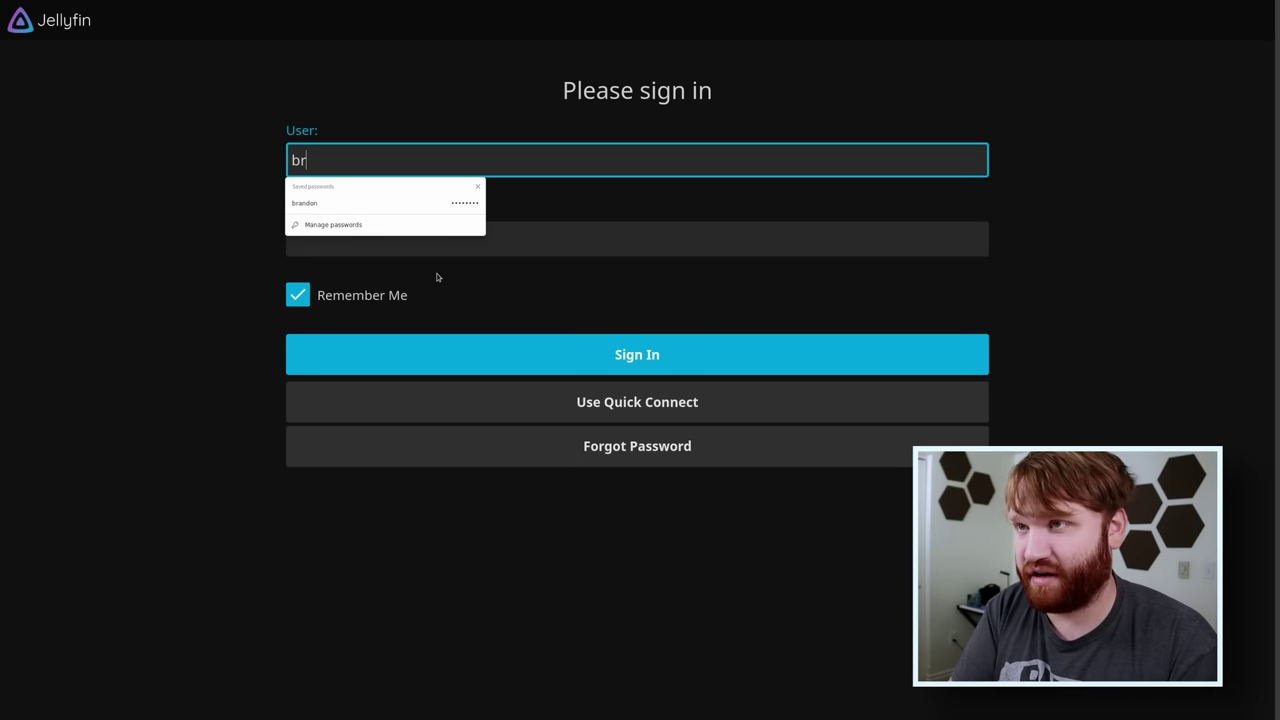
{"action": "key", "text": "Down"}
{"action": "key", "text": "Return"}
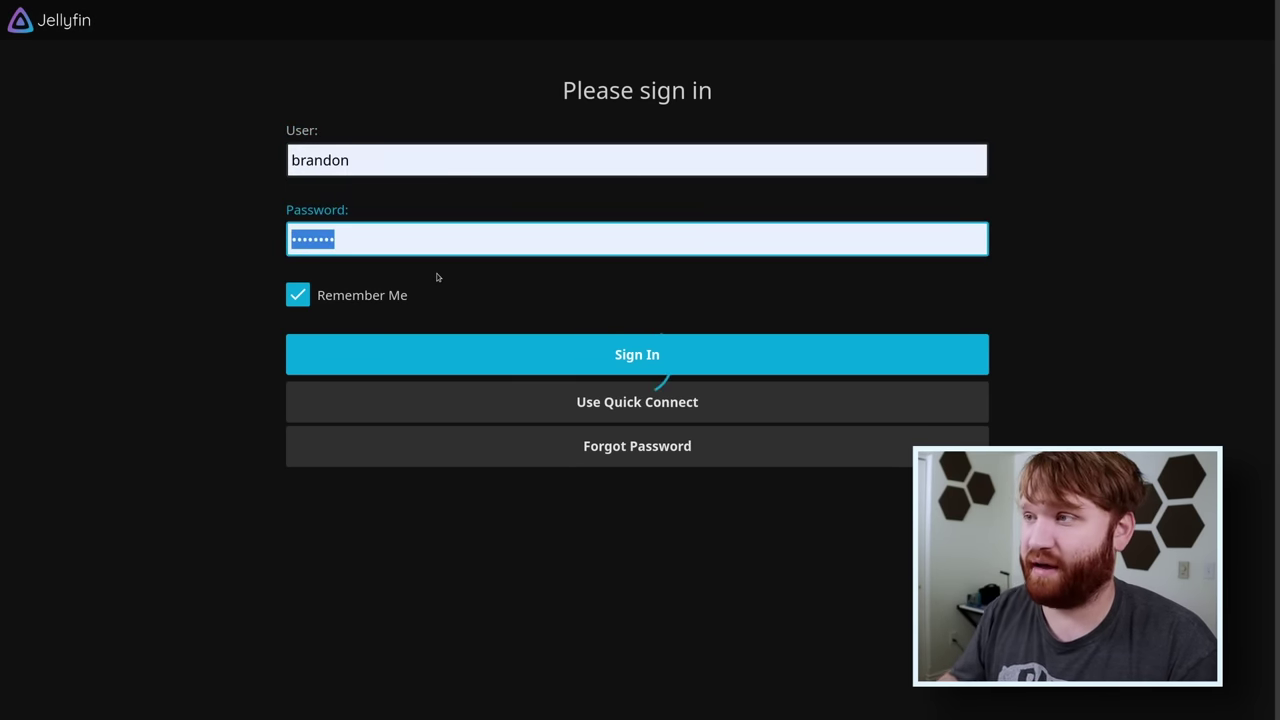
{"action": "key", "text": "Return"}
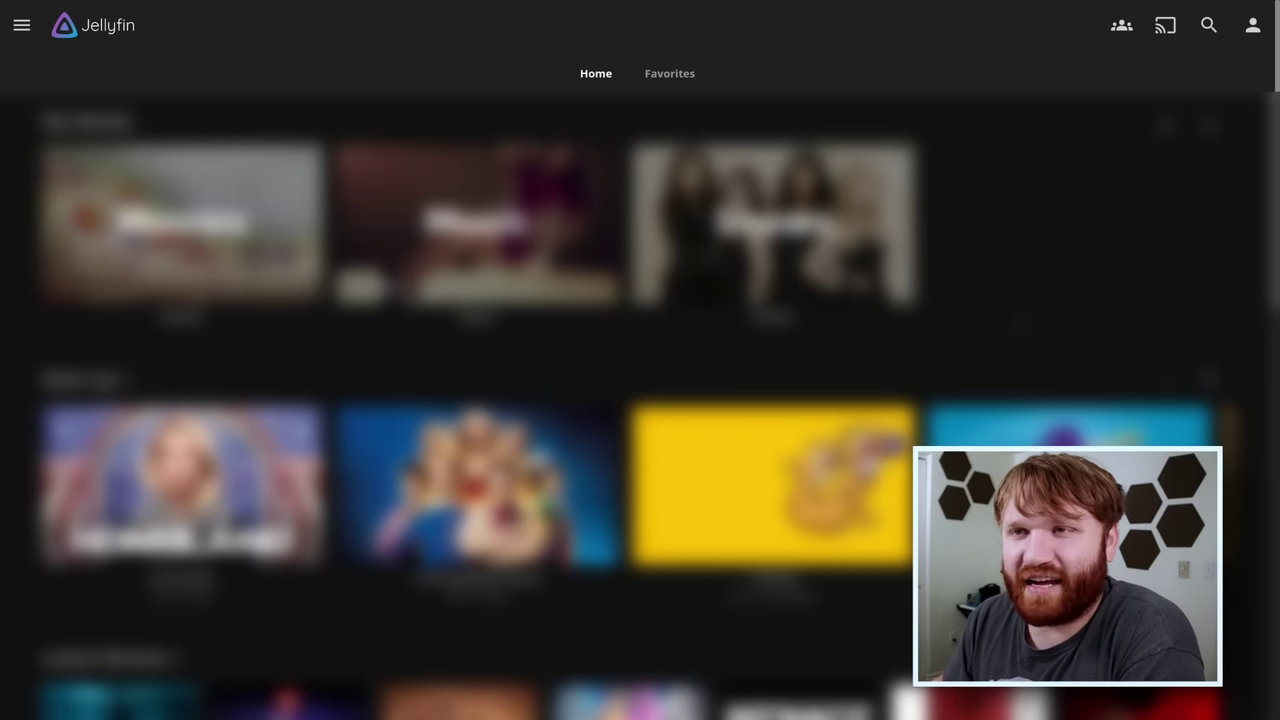
{"action": "scroll", "coordinate": [640, 400], "scroll_direction": "down", "scroll_amount": 1}
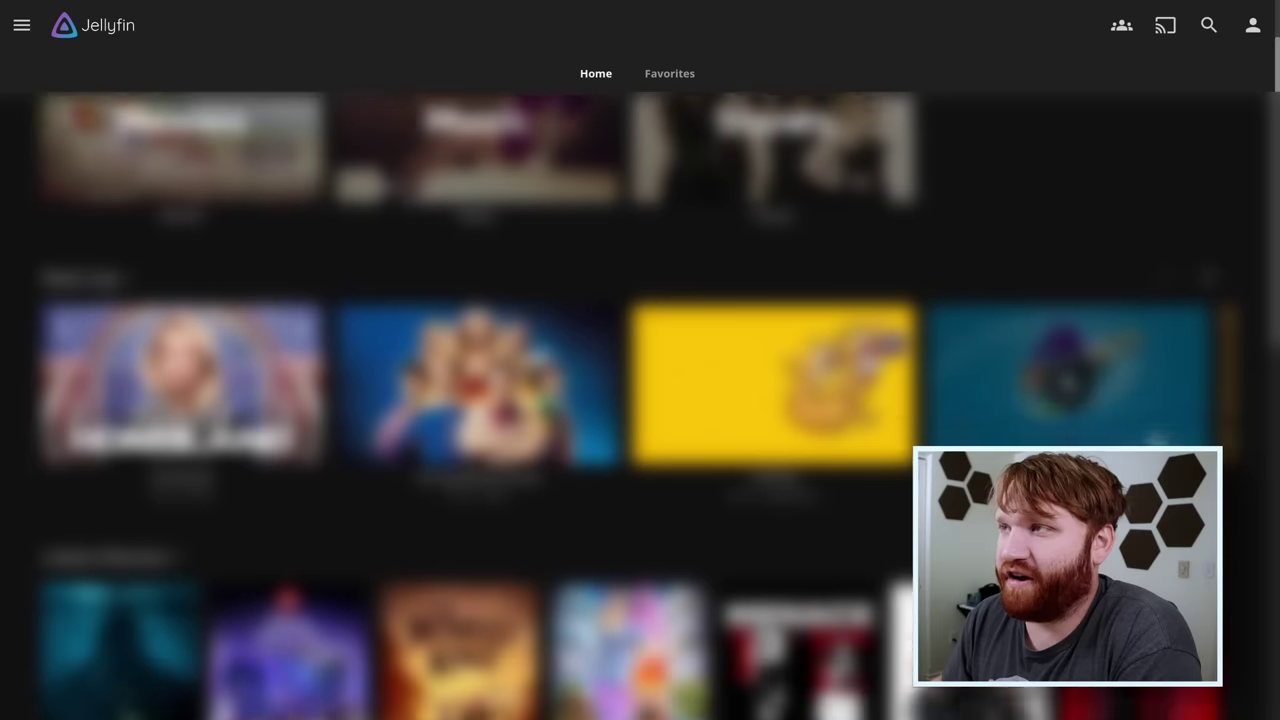
{"action": "scroll", "coordinate": [640, 400], "scroll_direction": "down", "scroll_amount": 3}
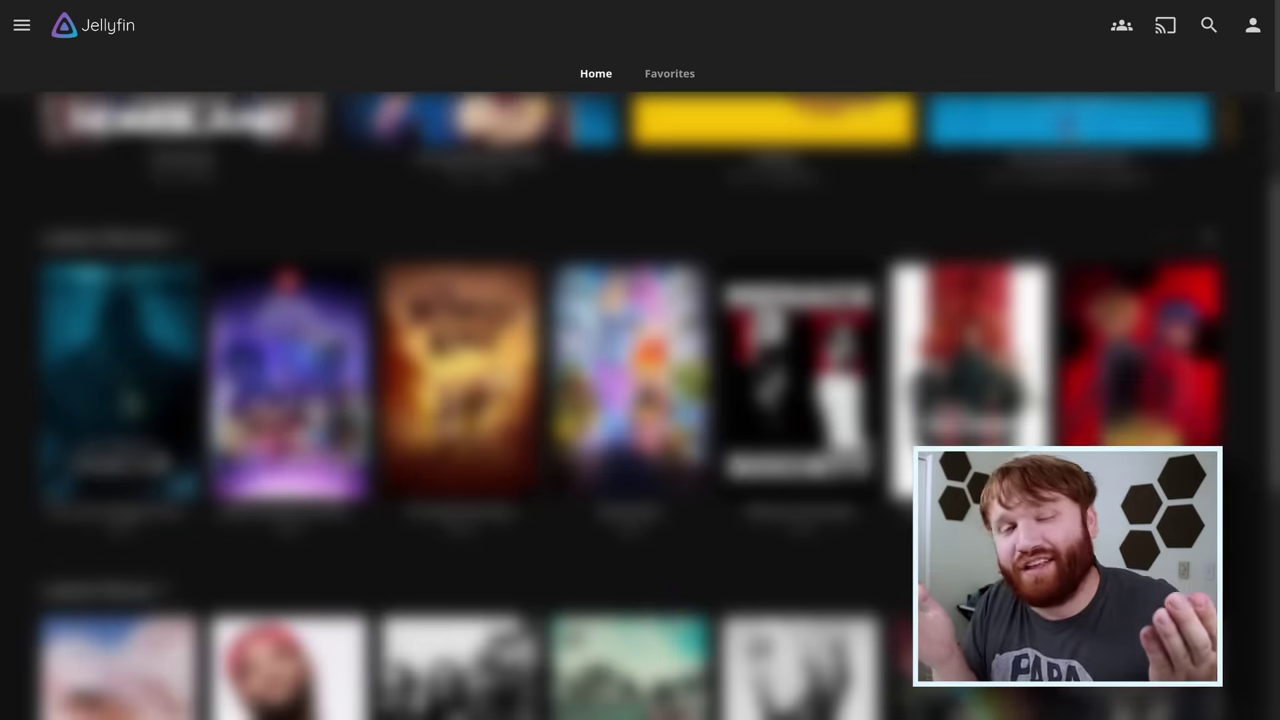
{"action": "scroll", "coordinate": [640, 400], "scroll_direction": "up", "scroll_amount": 4}
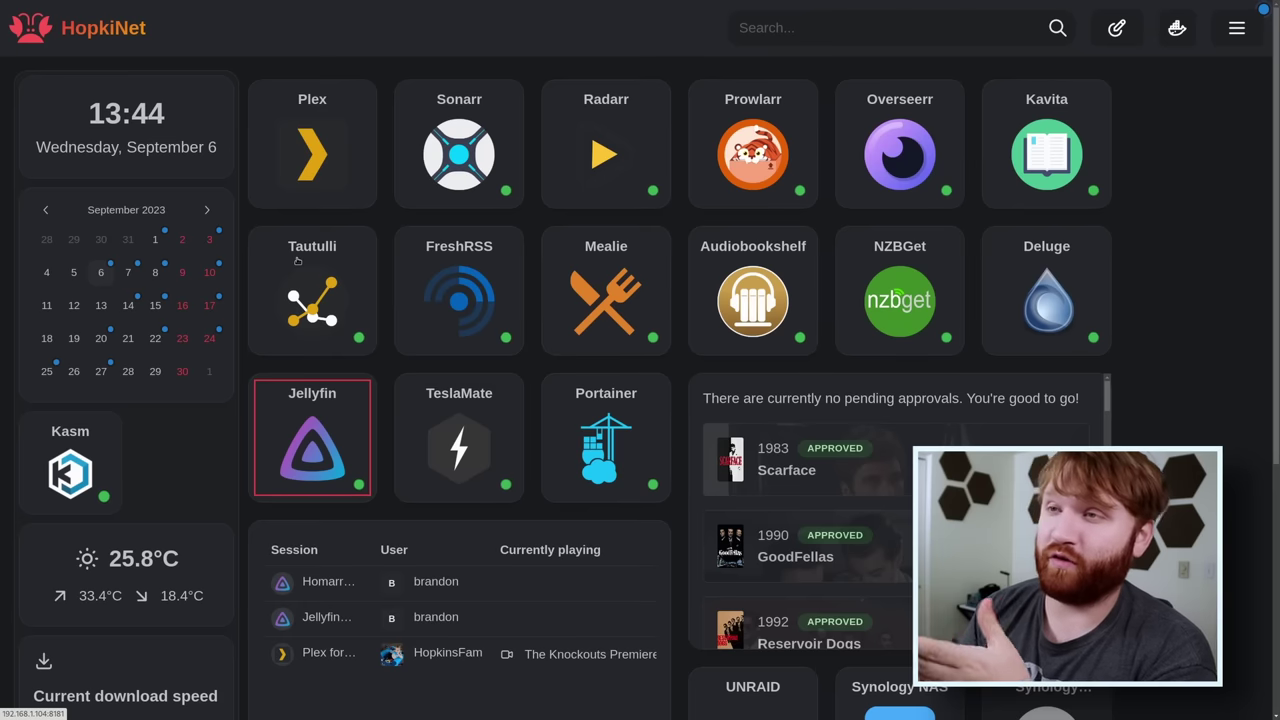
Open Tautulli and authorize the sign-in through the Plex account popup.
{"action": "left_click", "coordinate": [296, 293]}
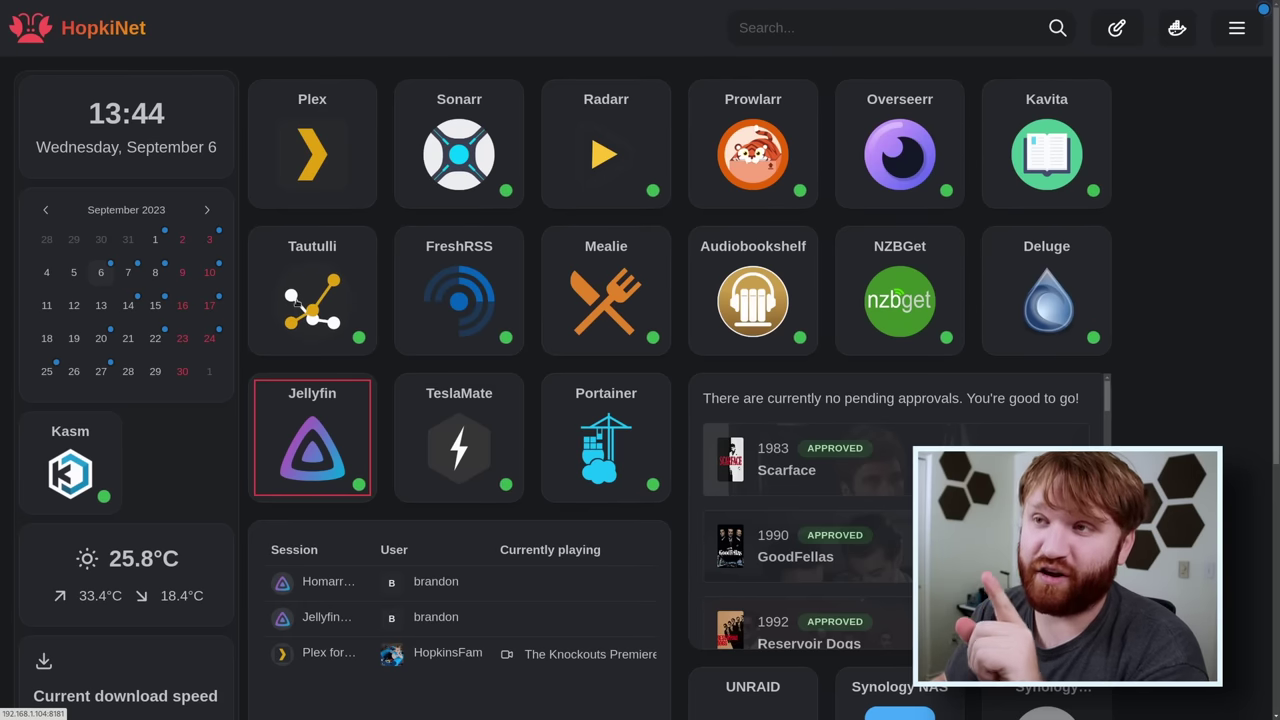
{"action": "left_click", "coordinate": [656, 247]}
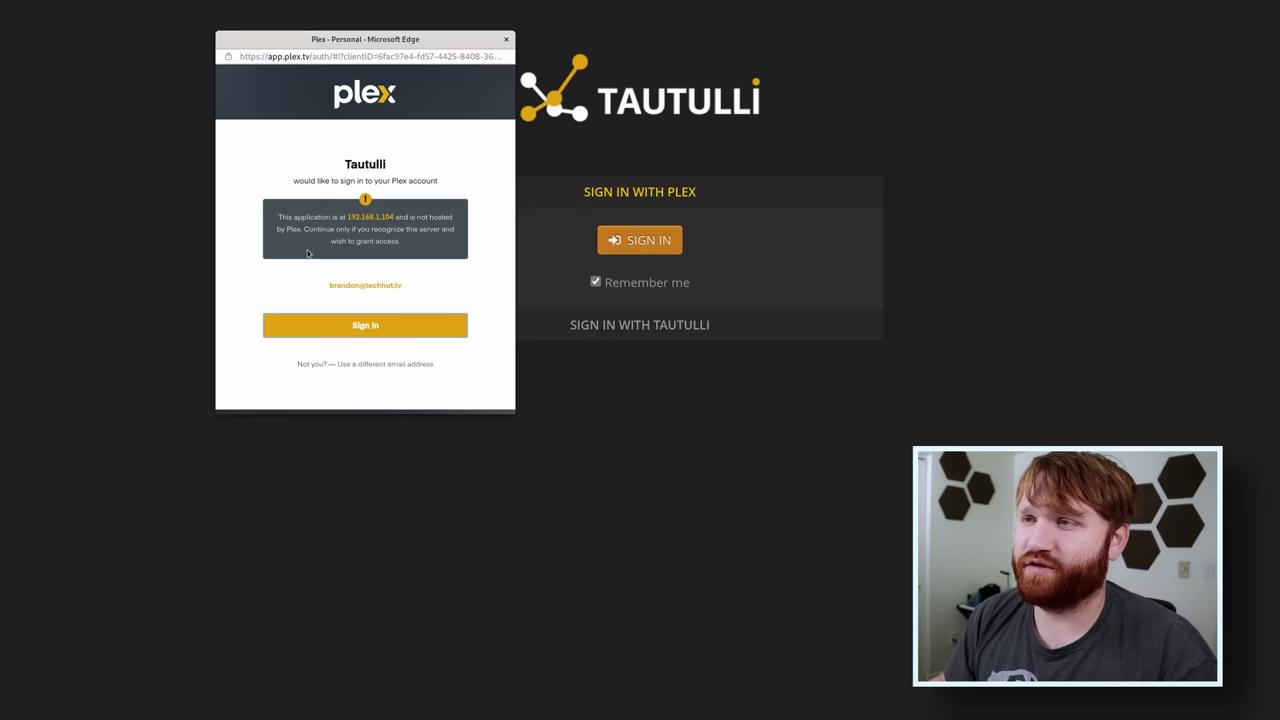
{"action": "left_click", "coordinate": [374, 322]}
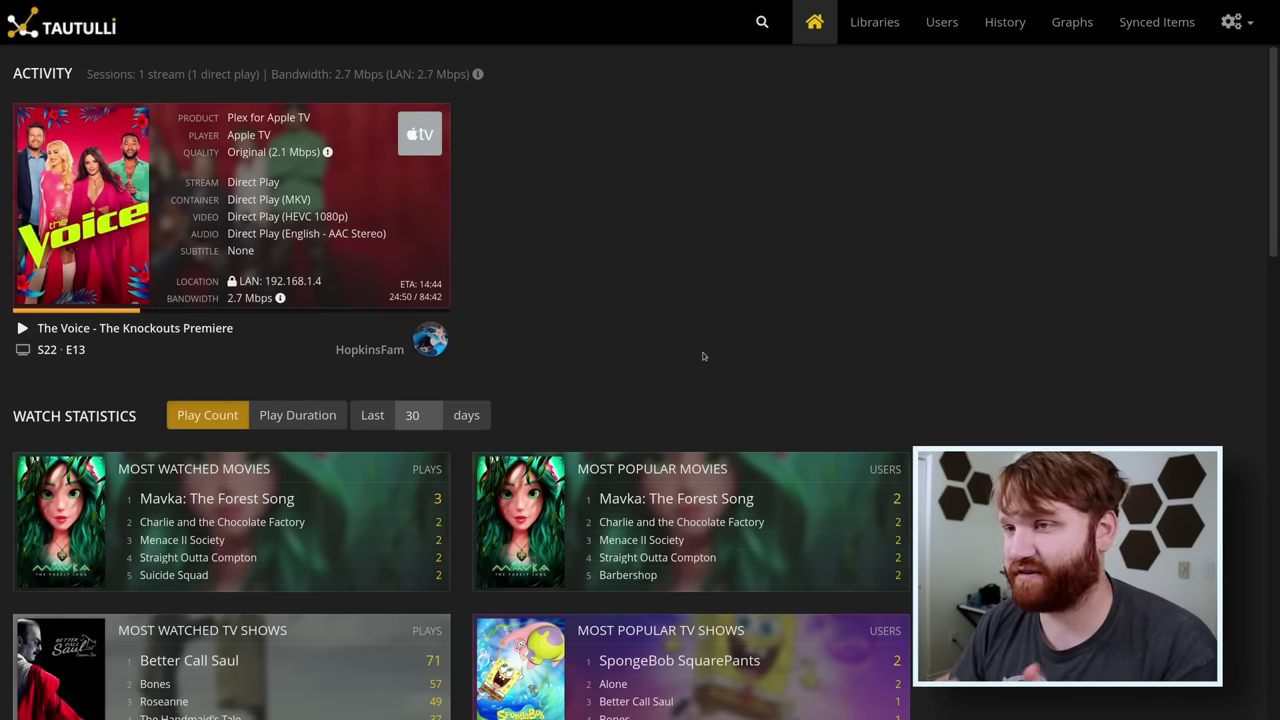
{"action": "scroll", "coordinate": [729, 362], "scroll_direction": "down", "scroll_amount": 1}
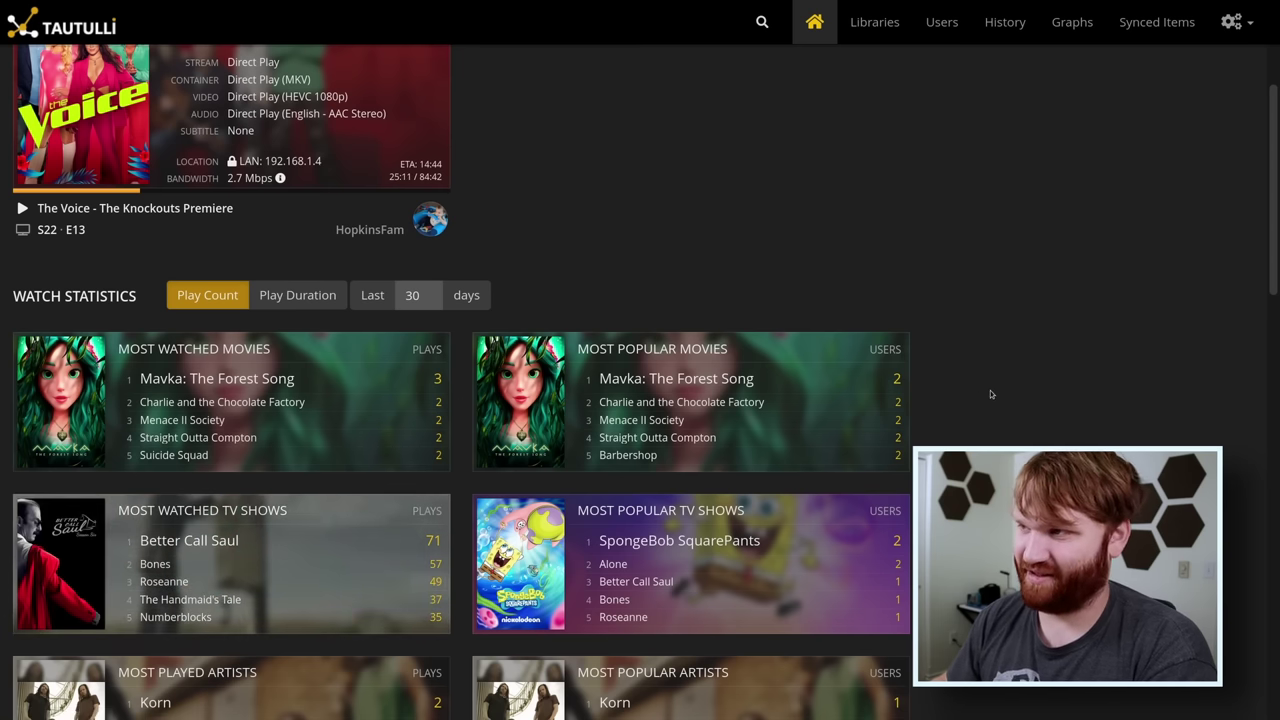
{"action": "scroll", "coordinate": [990, 394], "scroll_direction": "down", "scroll_amount": 5}
{"action": "scroll", "coordinate": [990, 393], "scroll_direction": "down", "scroll_amount": 1}
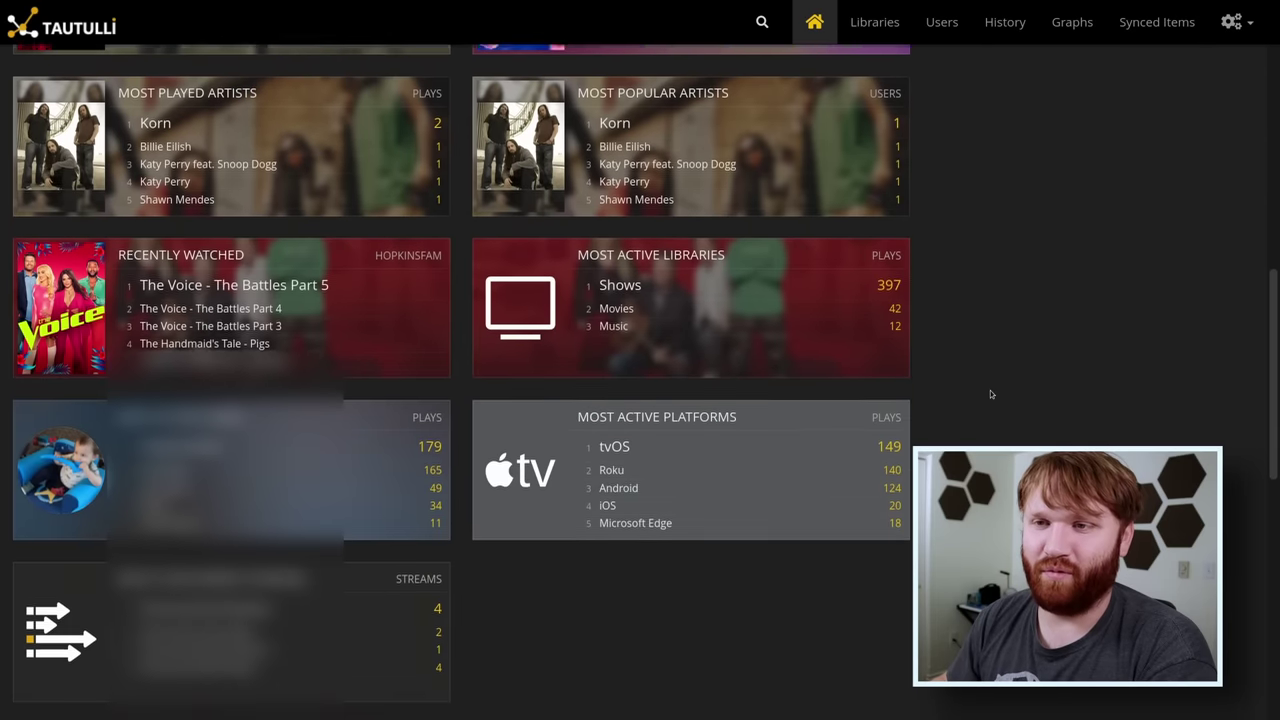
{"action": "scroll", "coordinate": [990, 393], "scroll_direction": "up", "scroll_amount": 7}
Scroll through Tautulli's play count graphs.
{"action": "left_click", "coordinate": [1047, 22]}
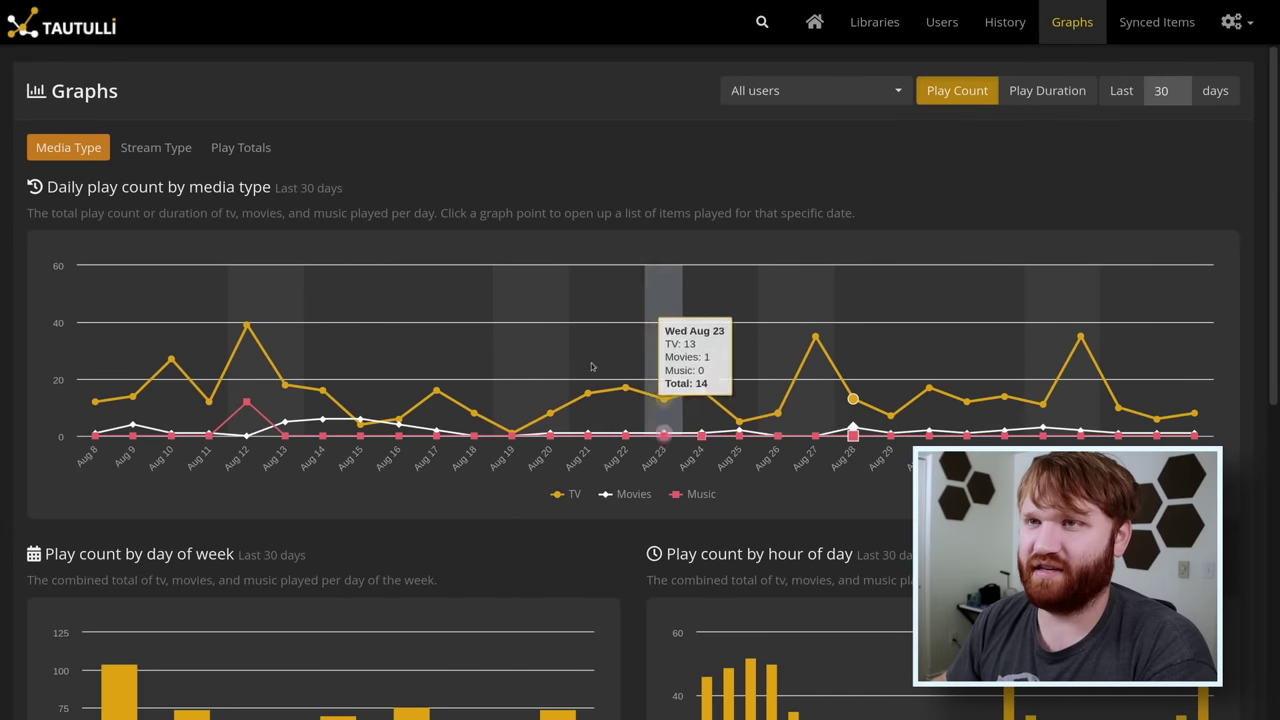
{"action": "scroll", "coordinate": [851, 406], "scroll_direction": "down", "scroll_amount": 1}
{"action": "scroll", "coordinate": [851, 406], "scroll_direction": "down", "scroll_amount": 2}
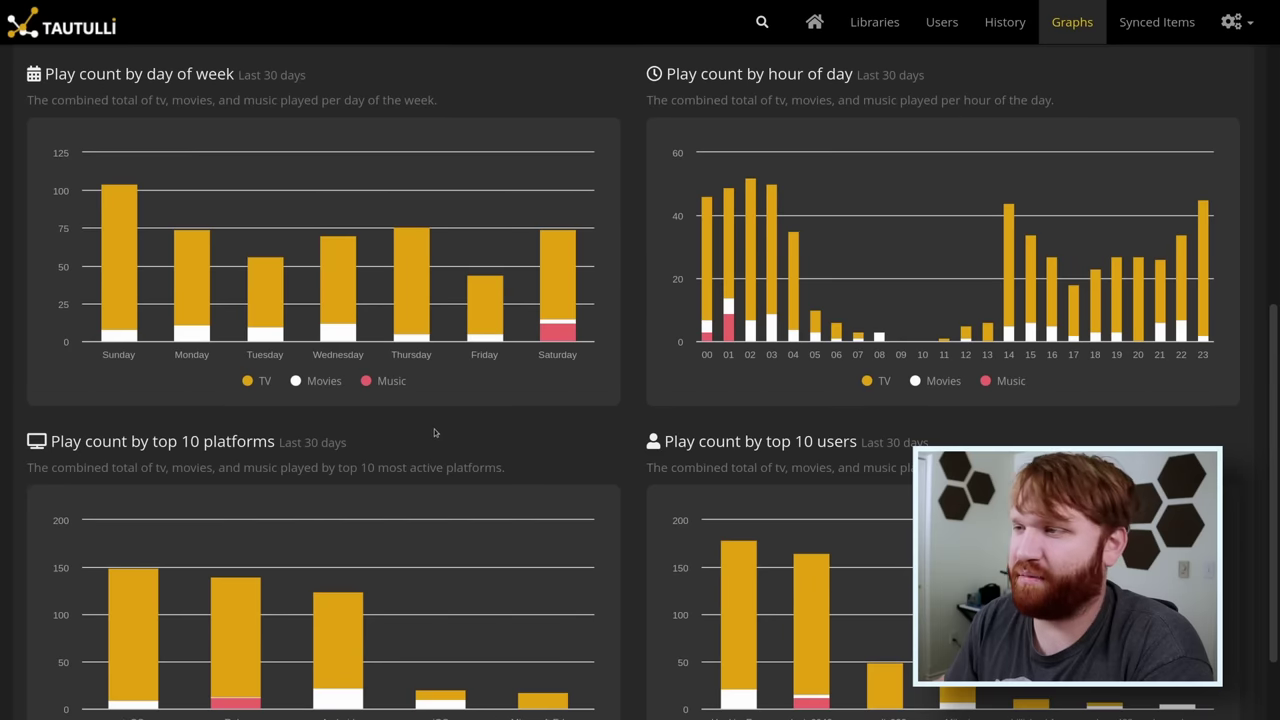
{"action": "scroll", "coordinate": [731, 428], "scroll_direction": "up", "scroll_amount": 4}
{"action": "scroll", "coordinate": [730, 428], "scroll_direction": "up", "scroll_amount": 2}
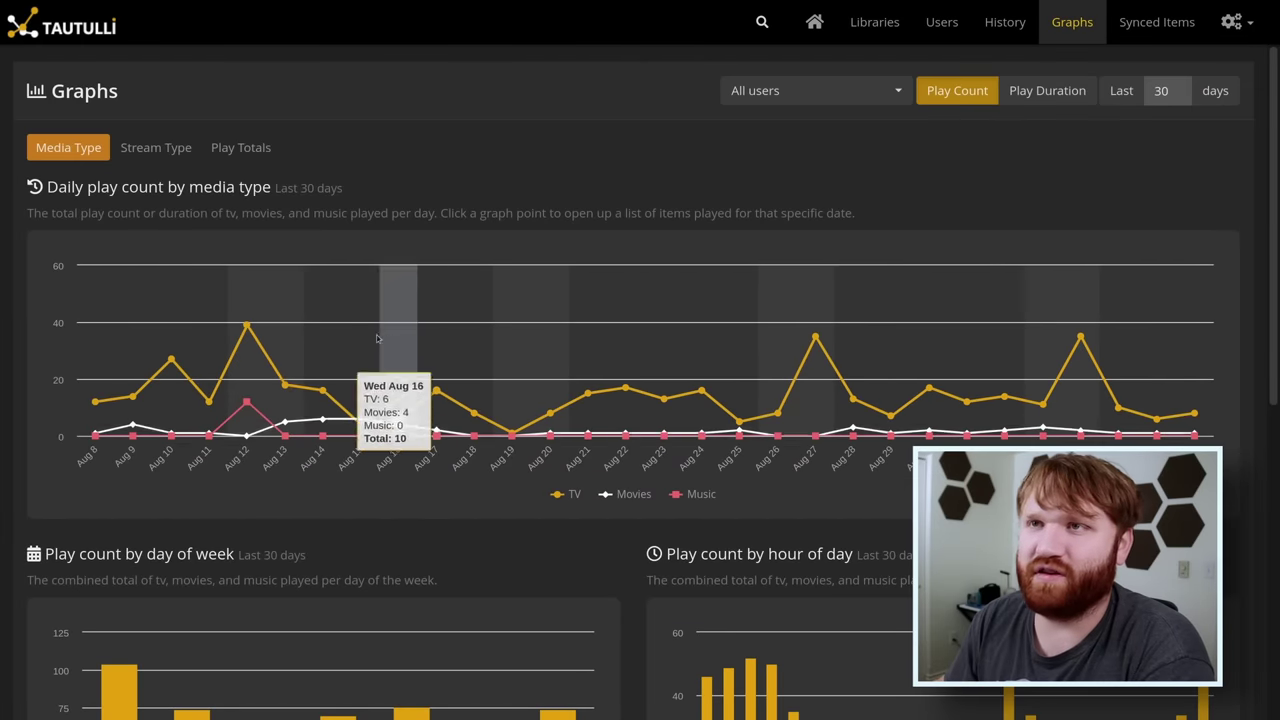
Show the monthly Play Totals chart by play duration, then open the History page.
{"action": "left_click", "coordinate": [240, 147]}
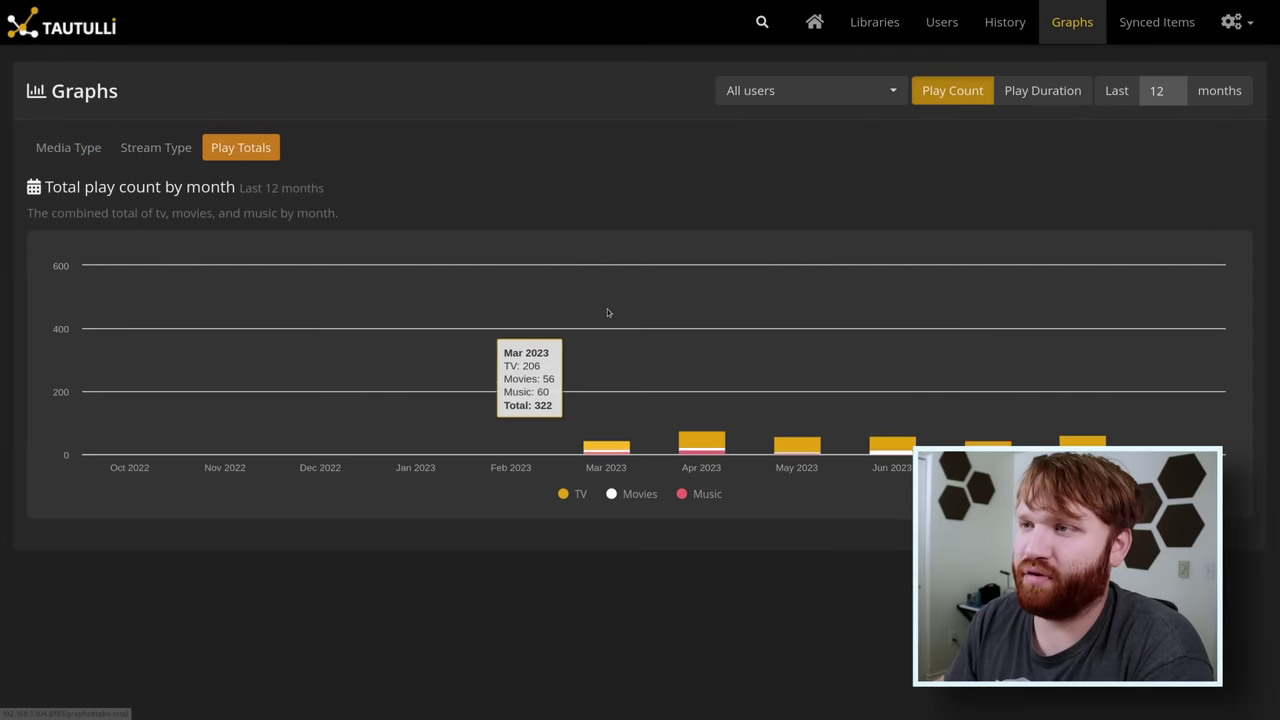
{"action": "left_click", "coordinate": [1042, 90]}
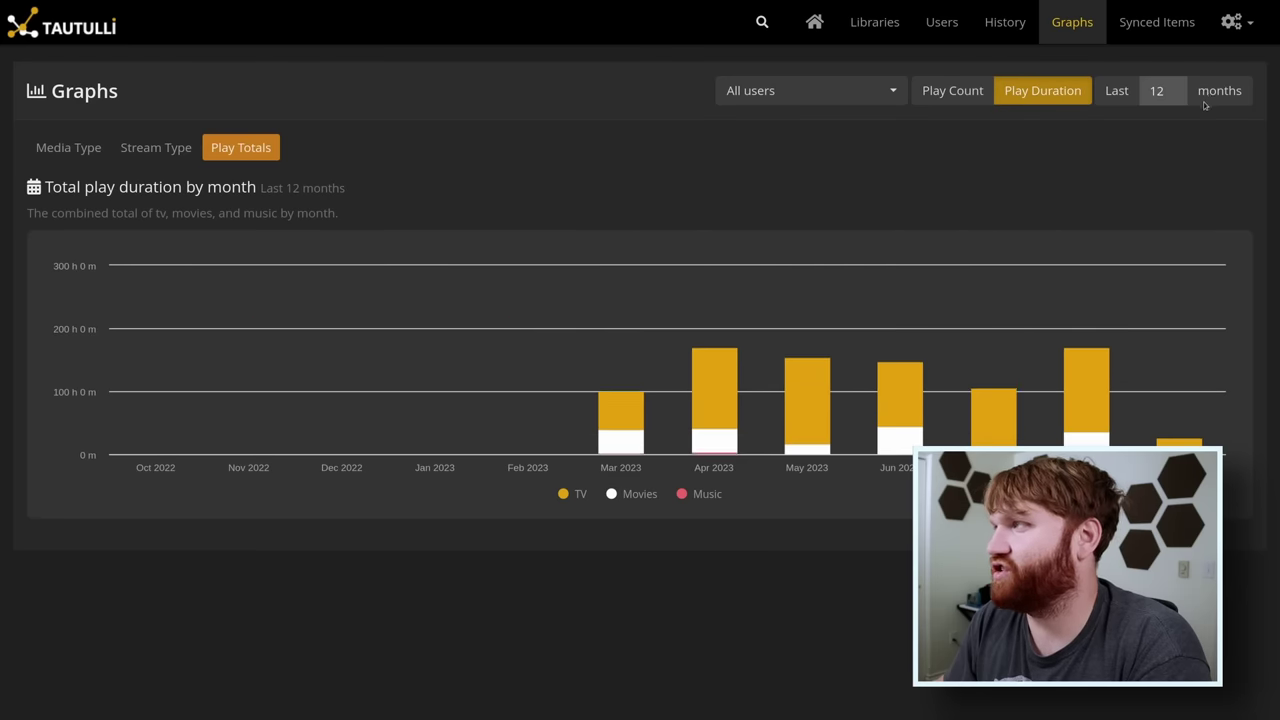
{"action": "left_click", "coordinate": [1005, 22]}
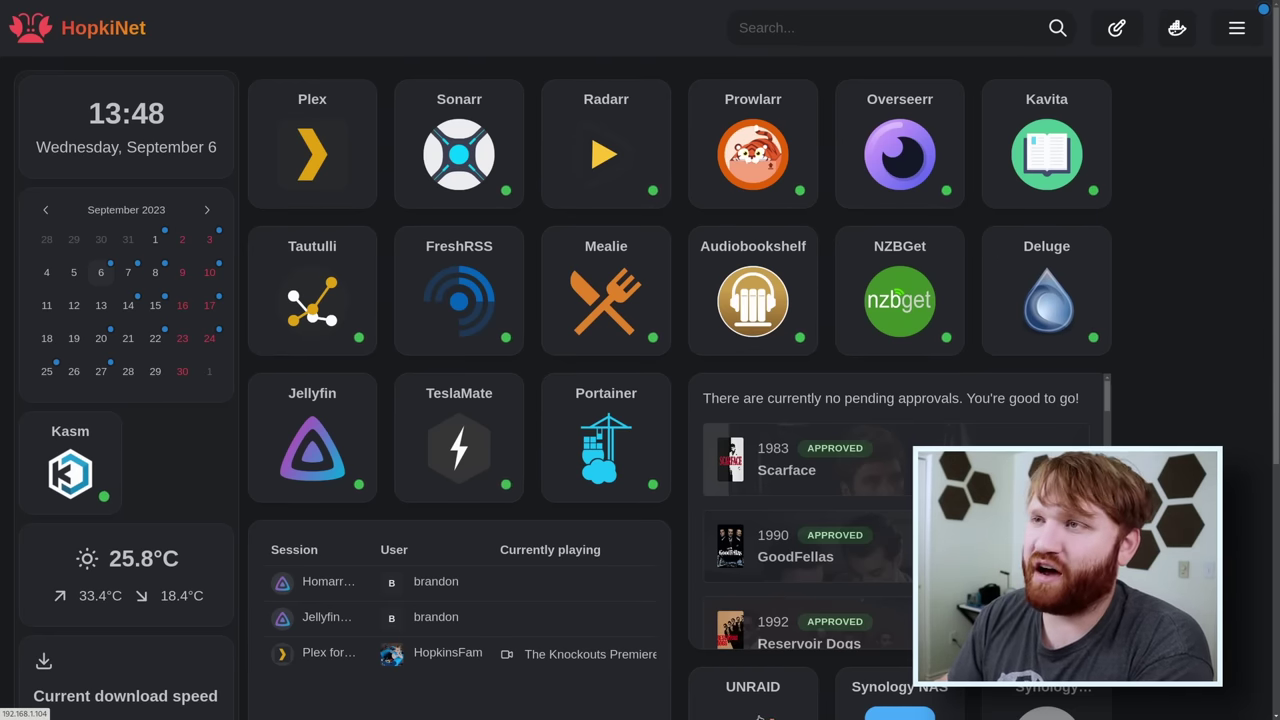
Open Unraid's Docker container list and highlight NZBGet's network setting using delugevpn.
{"action": "left_click", "coordinate": [760, 716]}
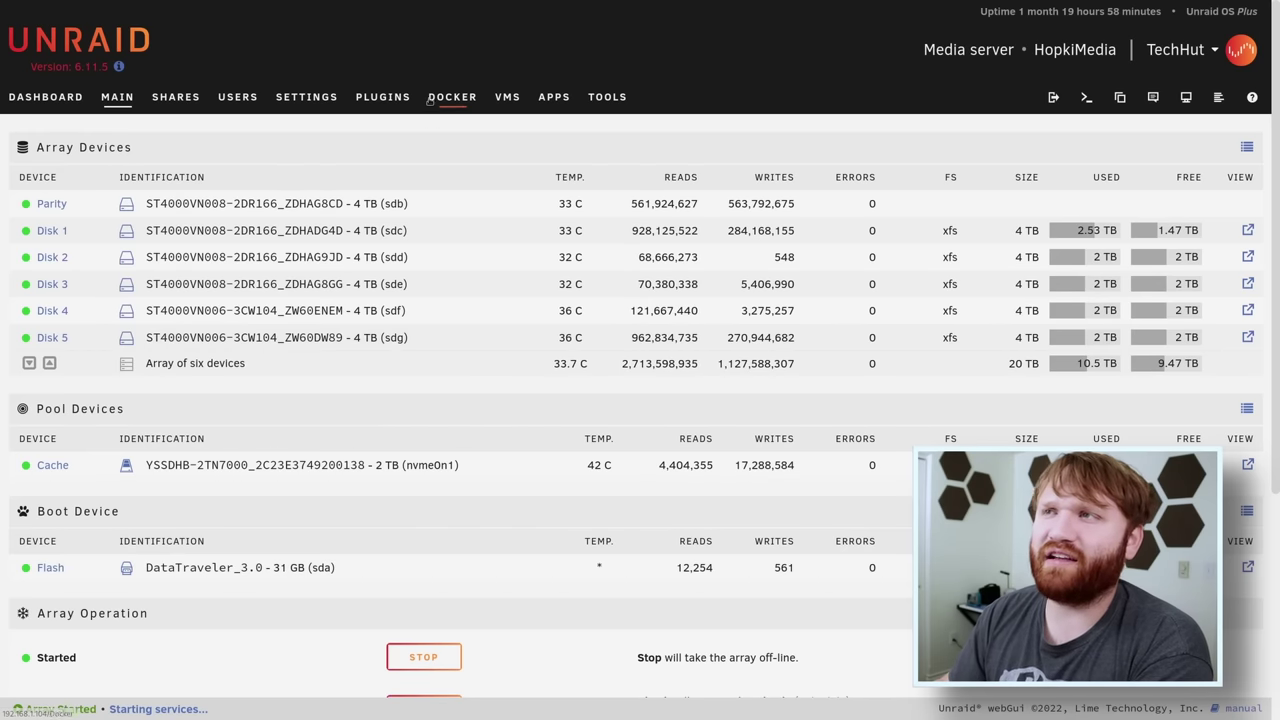
{"action": "left_click", "coordinate": [558, 99]}
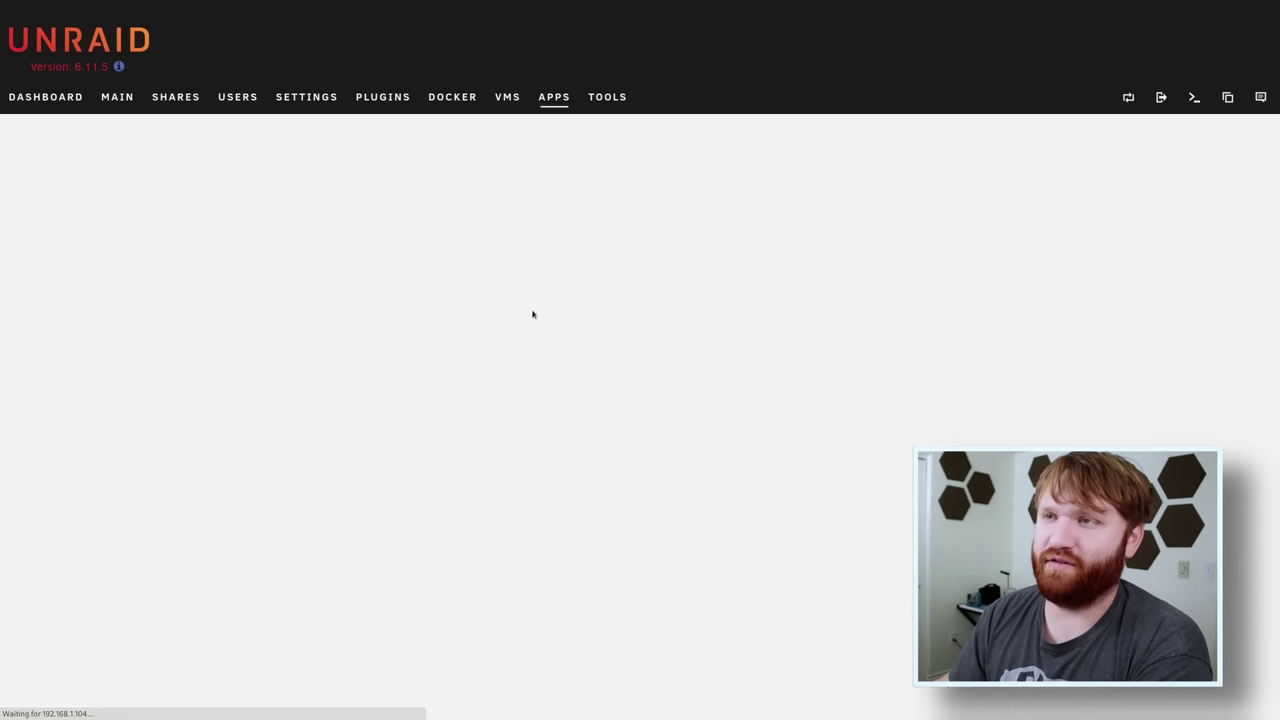
{"action": "left_click", "coordinate": [452, 97]}
{"action": "scroll", "coordinate": [220, 393], "scroll_direction": "down", "scroll_amount": 1}
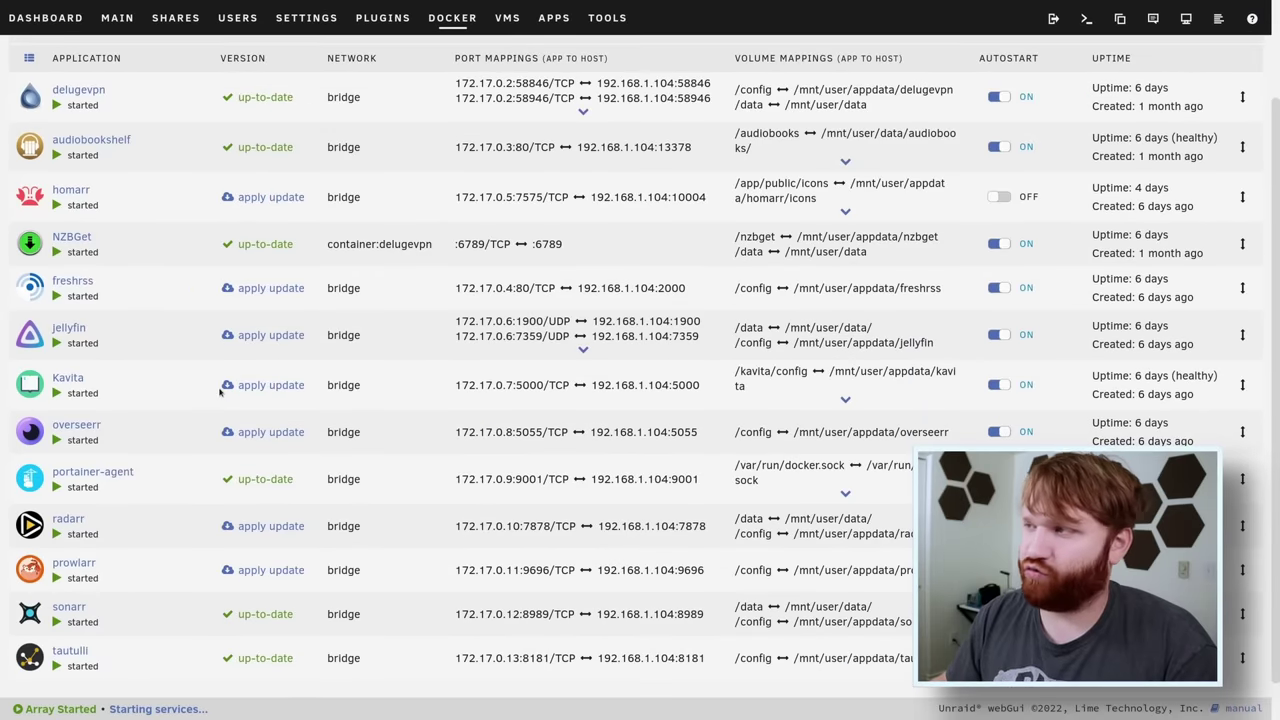
{"action": "scroll", "coordinate": [220, 393], "scroll_direction": "up", "scroll_amount": 1}
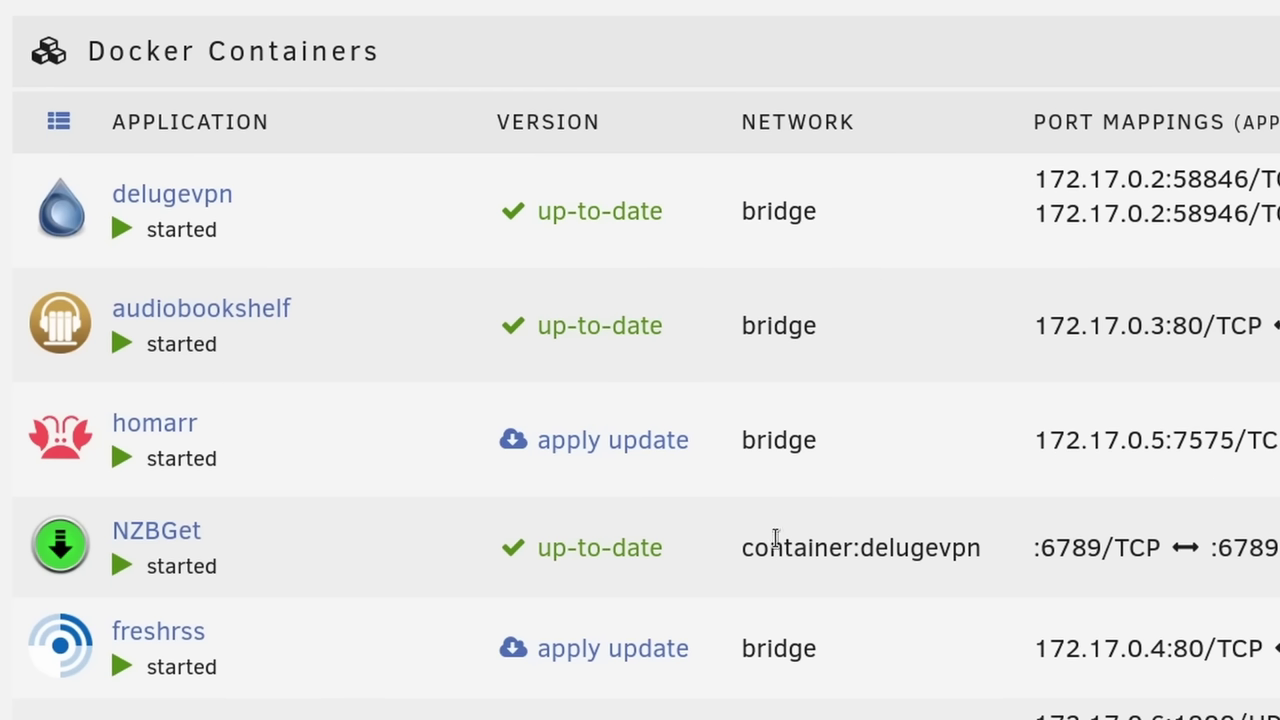
{"action": "left_click_drag", "start_coordinate": [769, 560], "coordinate": [927, 558]}
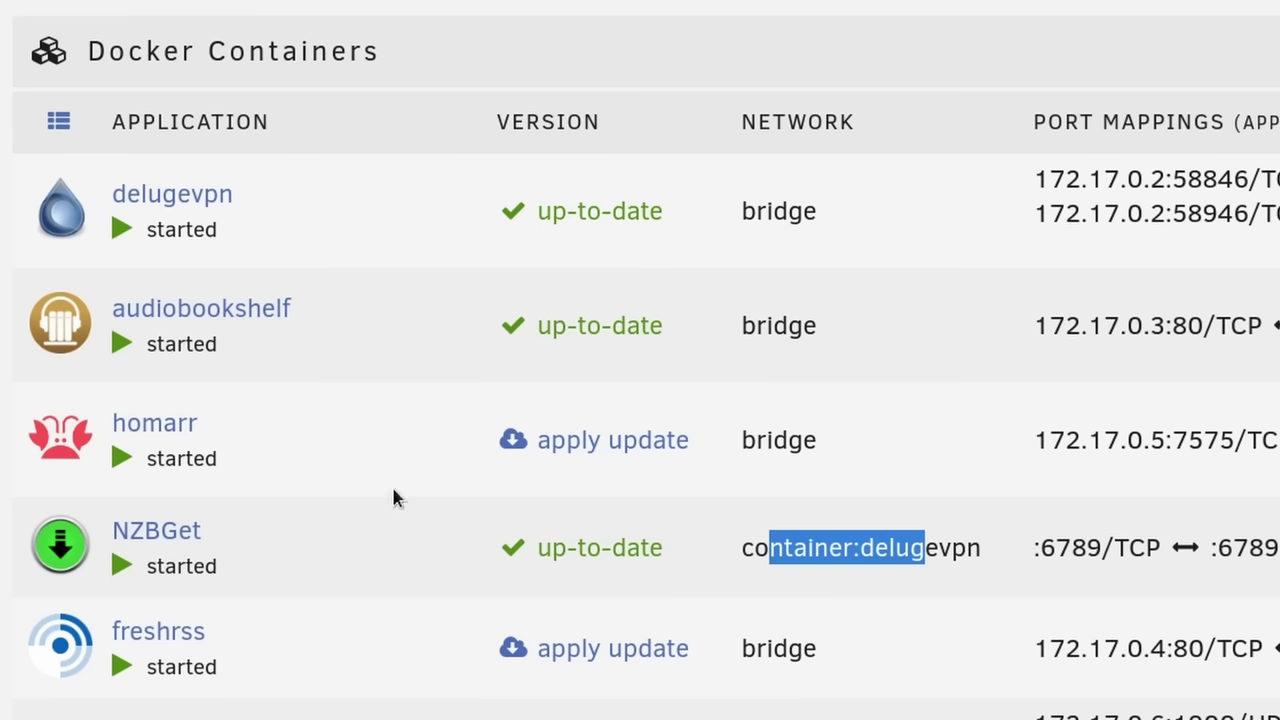
{"action": "left_click", "coordinate": [938, 533]}
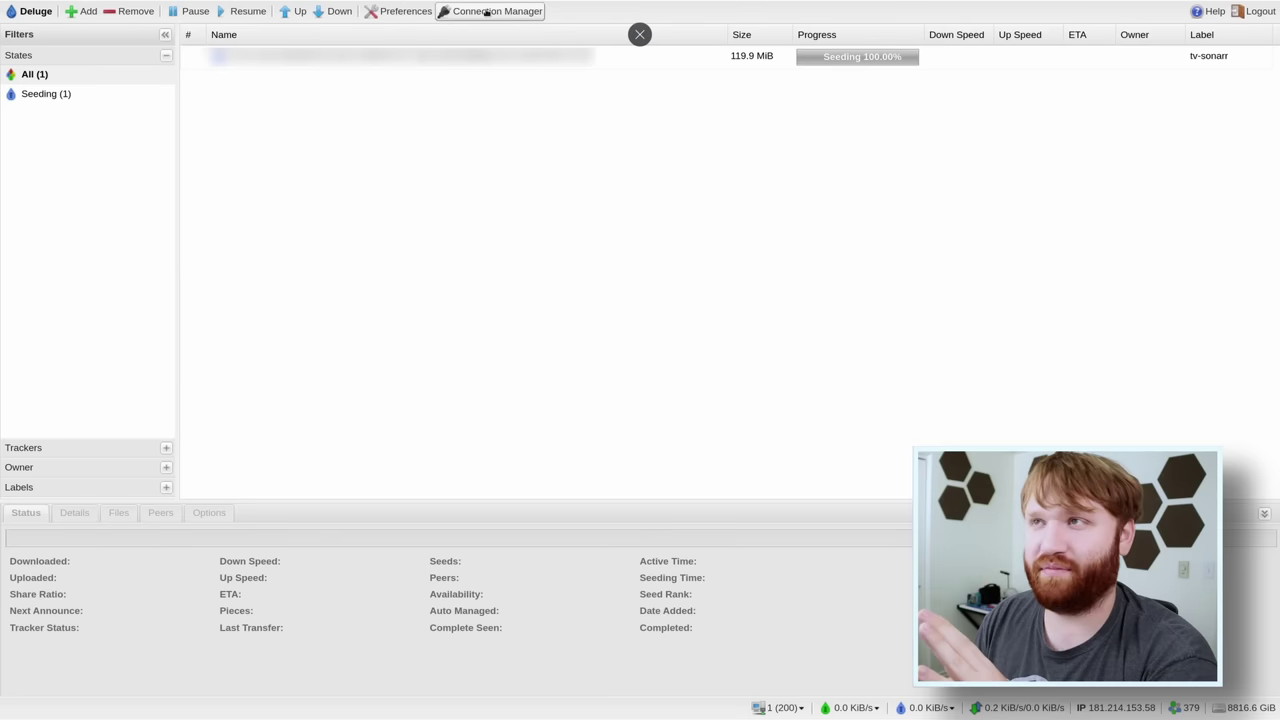
Open Deluge preferences and review the incomplete, completed and data-root download paths.
{"action": "left_click", "coordinate": [398, 11]}
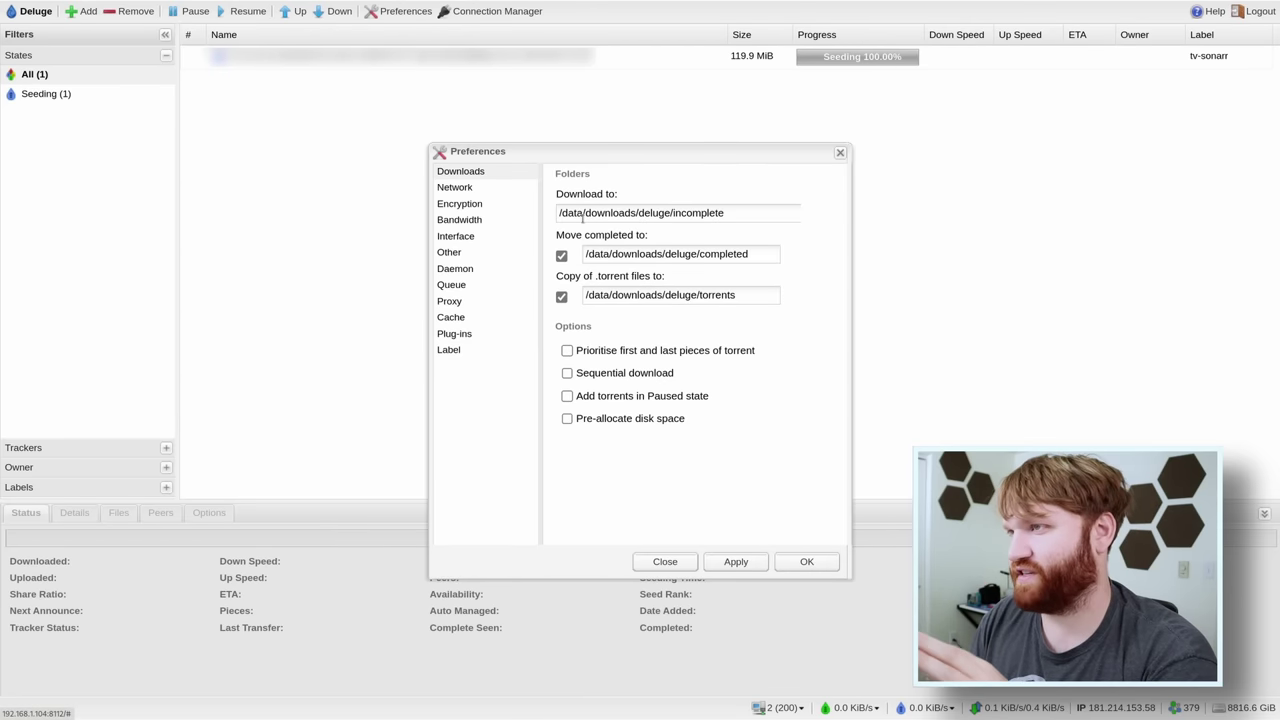
{"action": "left_click_drag", "start_coordinate": [565, 212], "coordinate": [800, 205]}
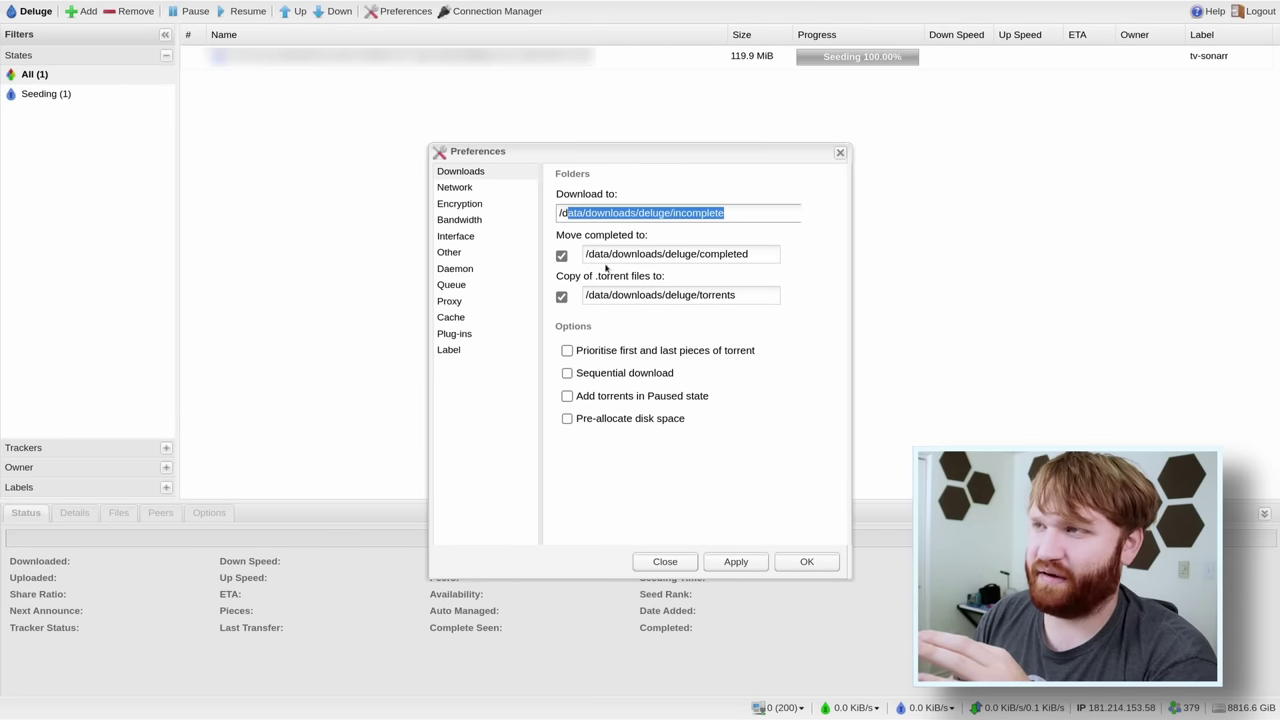
{"action": "left_click_drag", "start_coordinate": [631, 254], "coordinate": [752, 254]}
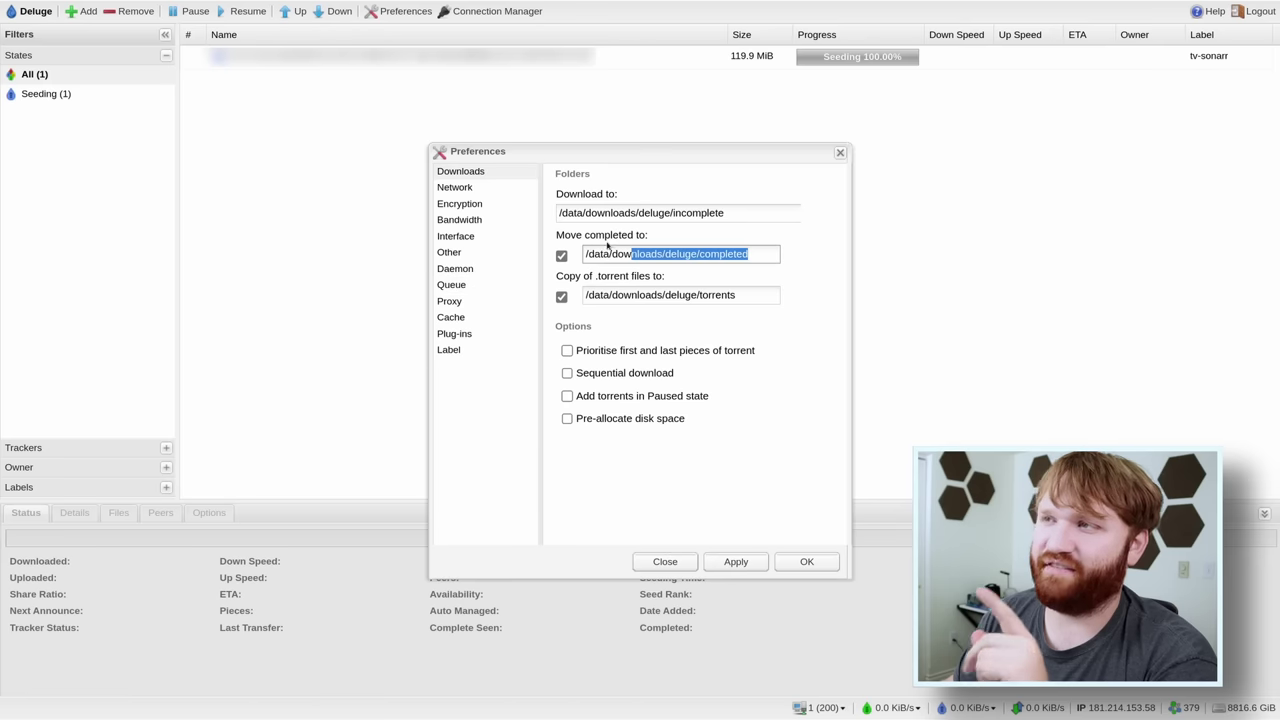
{"action": "left_click_drag", "start_coordinate": [586, 213], "coordinate": [567, 213]}
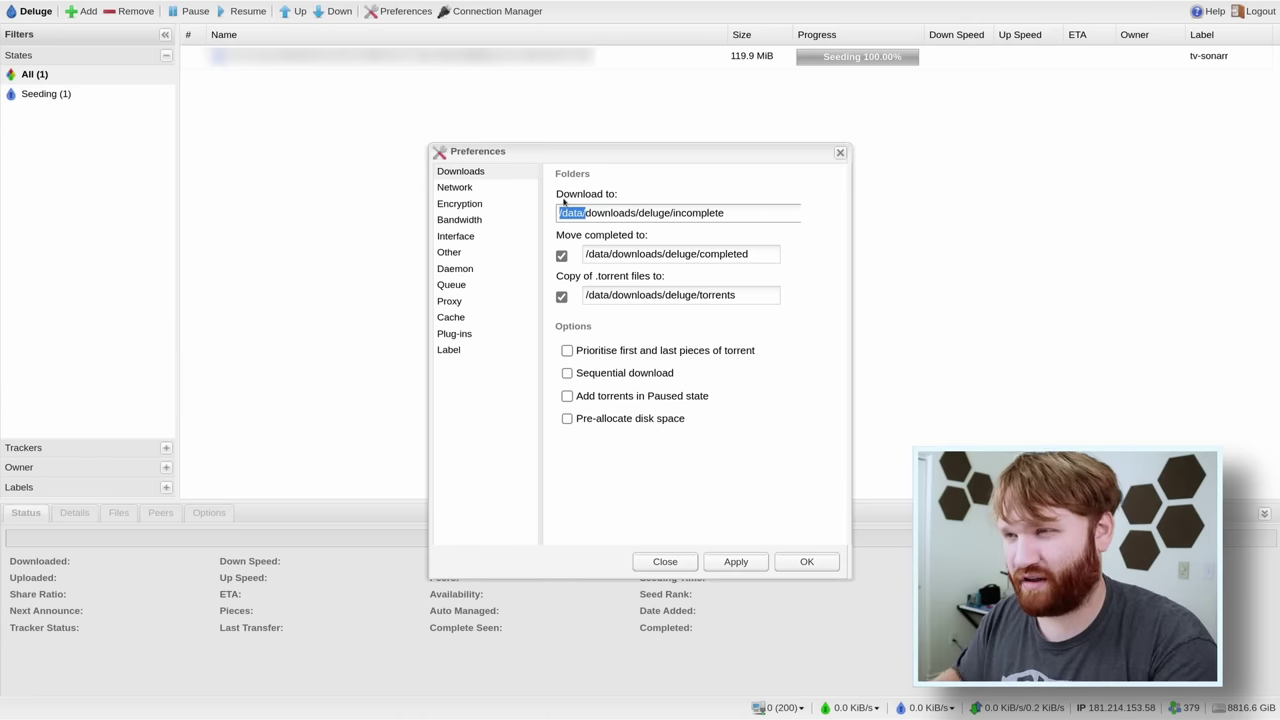
Confirm the Network outgoing interface is tun0, then close the preferences.
{"action": "left_click", "coordinate": [485, 190]}
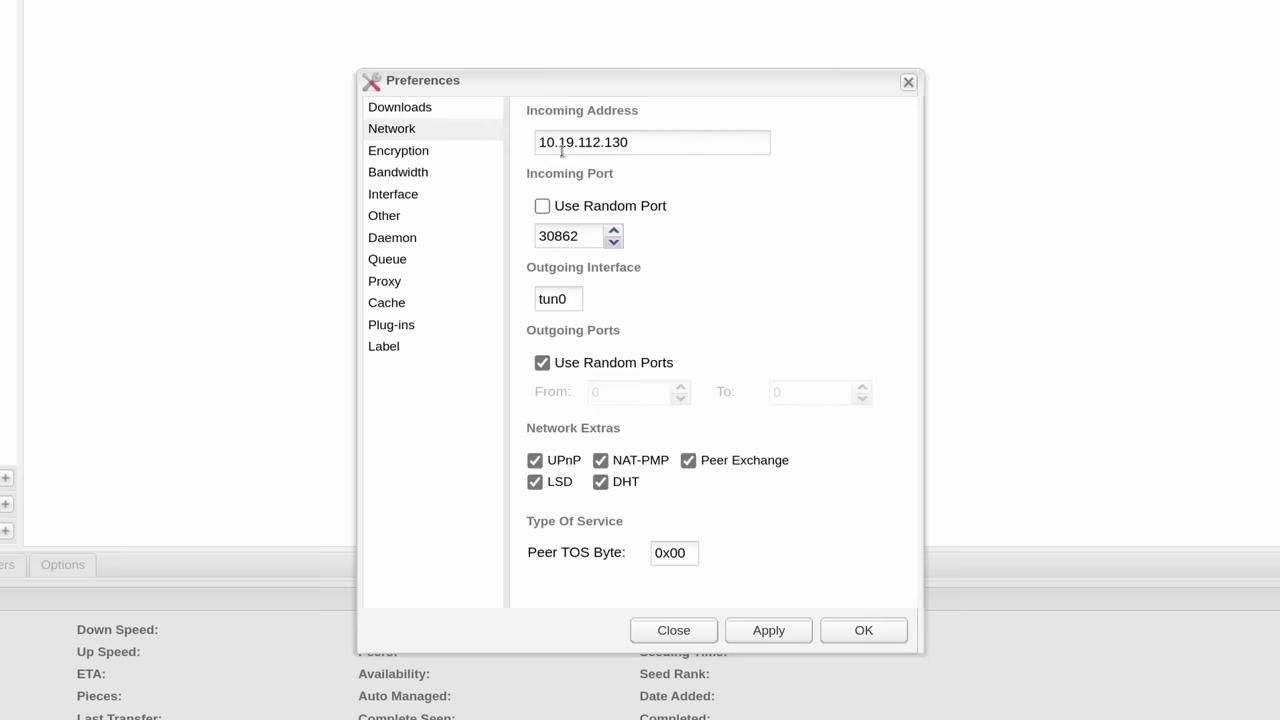
{"action": "double_click", "coordinate": [556, 298]}
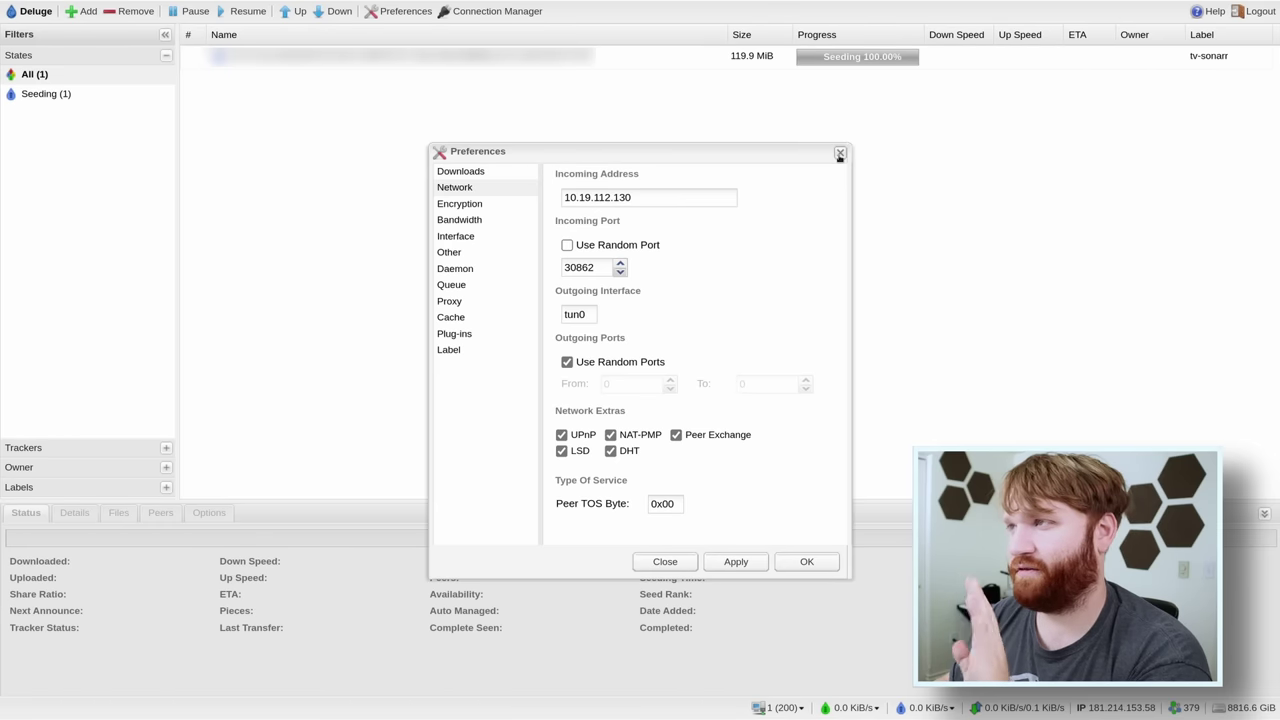
{"action": "left_click", "coordinate": [840, 155]}
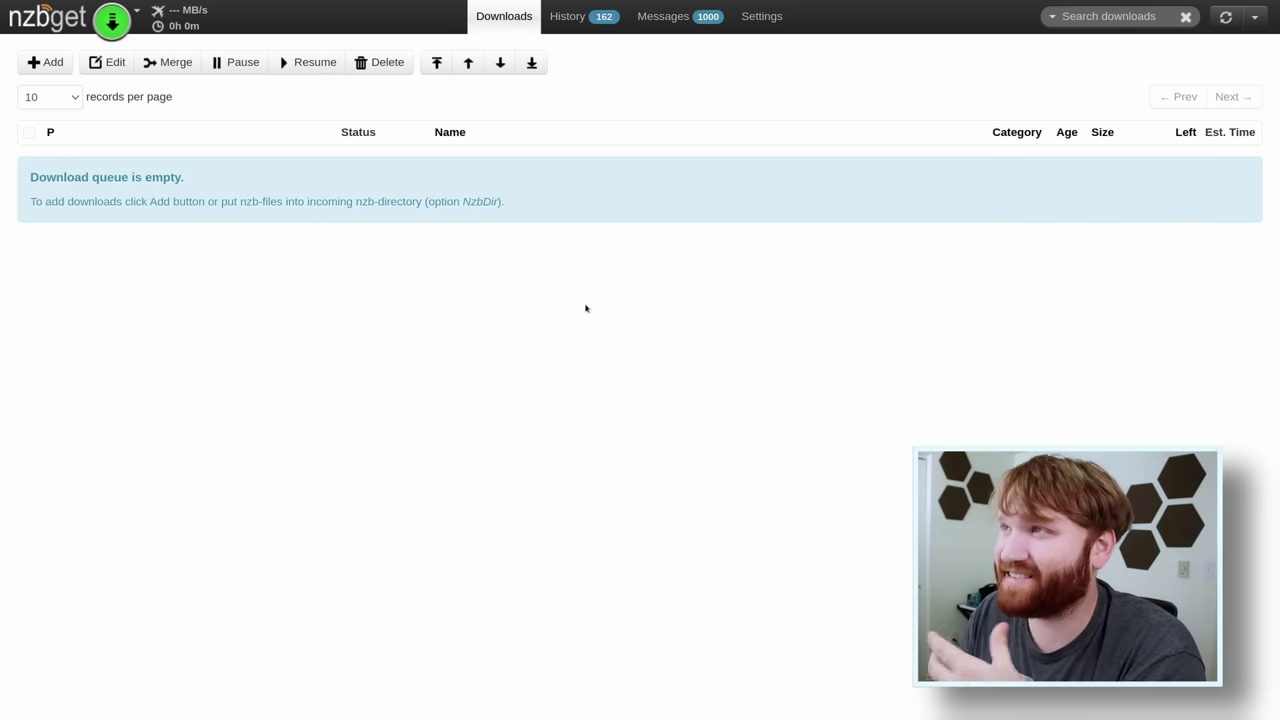
Open the NZBGet settings page.
{"action": "left_click", "coordinate": [761, 16]}
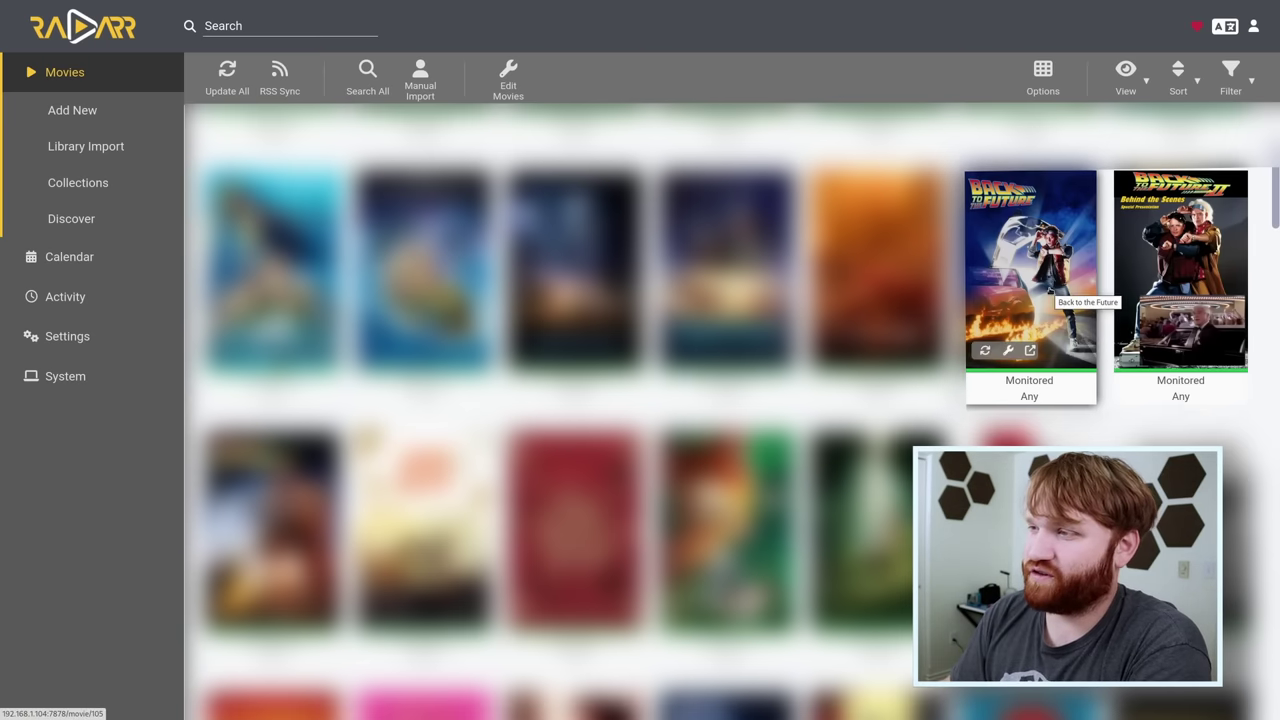
Open Back to the Future, browse its Cast, Crew, Files and History tabs, and preview the rename.
{"action": "left_click", "coordinate": [1050, 290]}
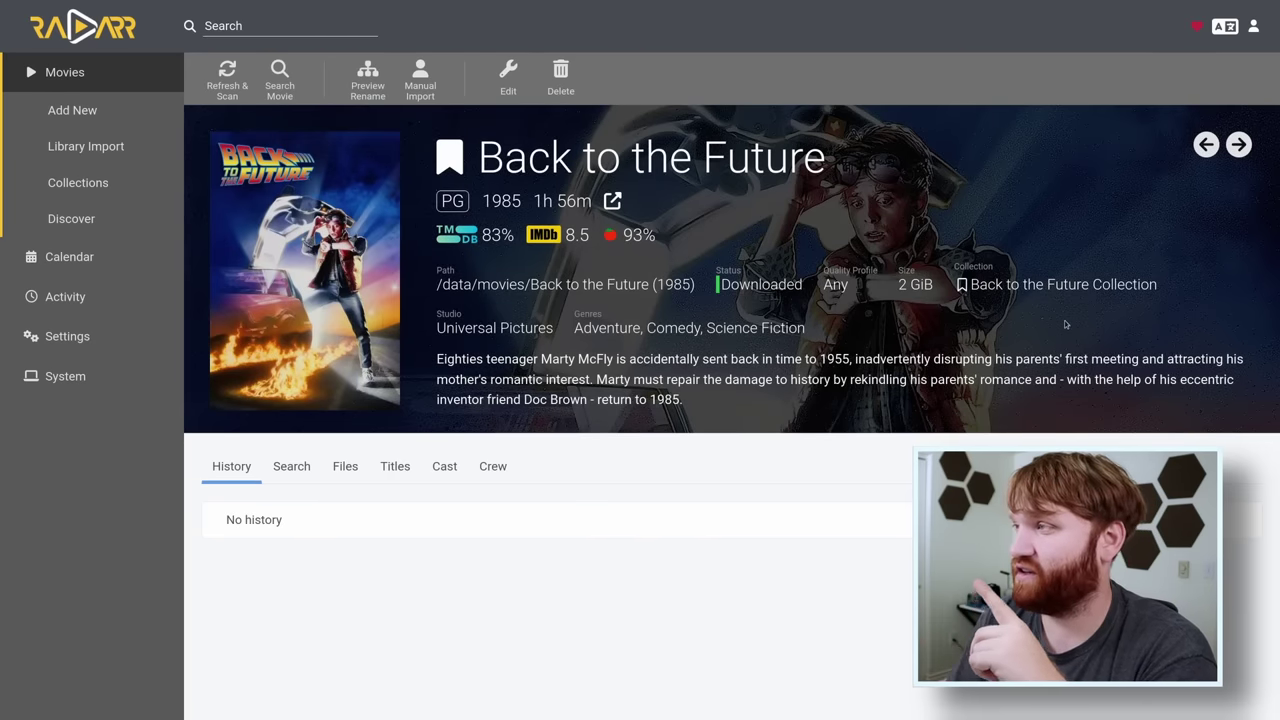
{"action": "left_click", "coordinate": [446, 466]}
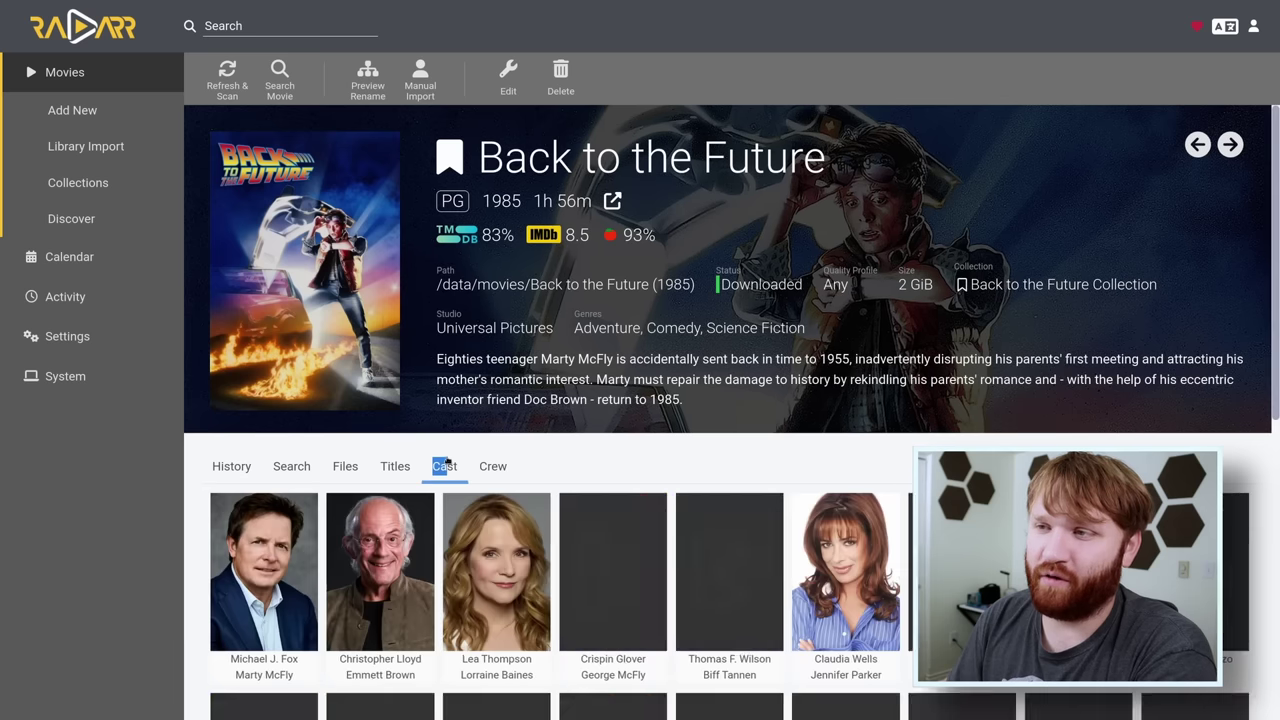
{"action": "left_click", "coordinate": [484, 468]}
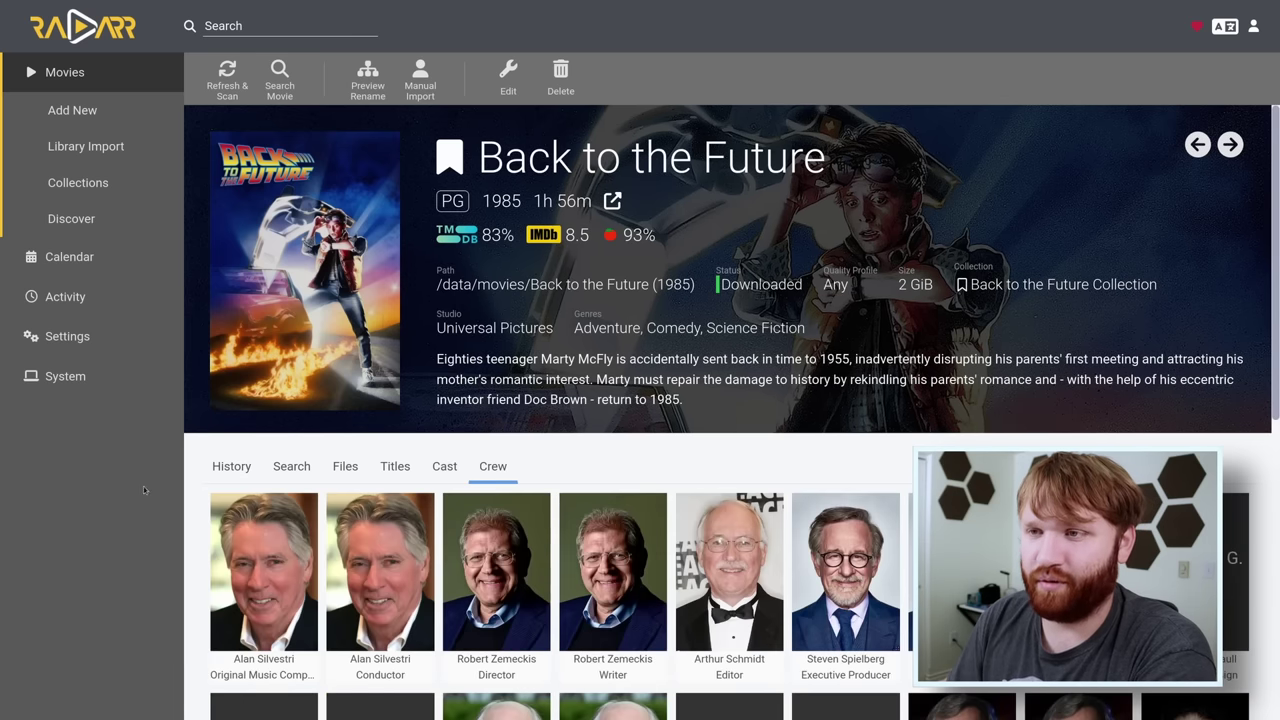
{"action": "left_click", "coordinate": [340, 470]}
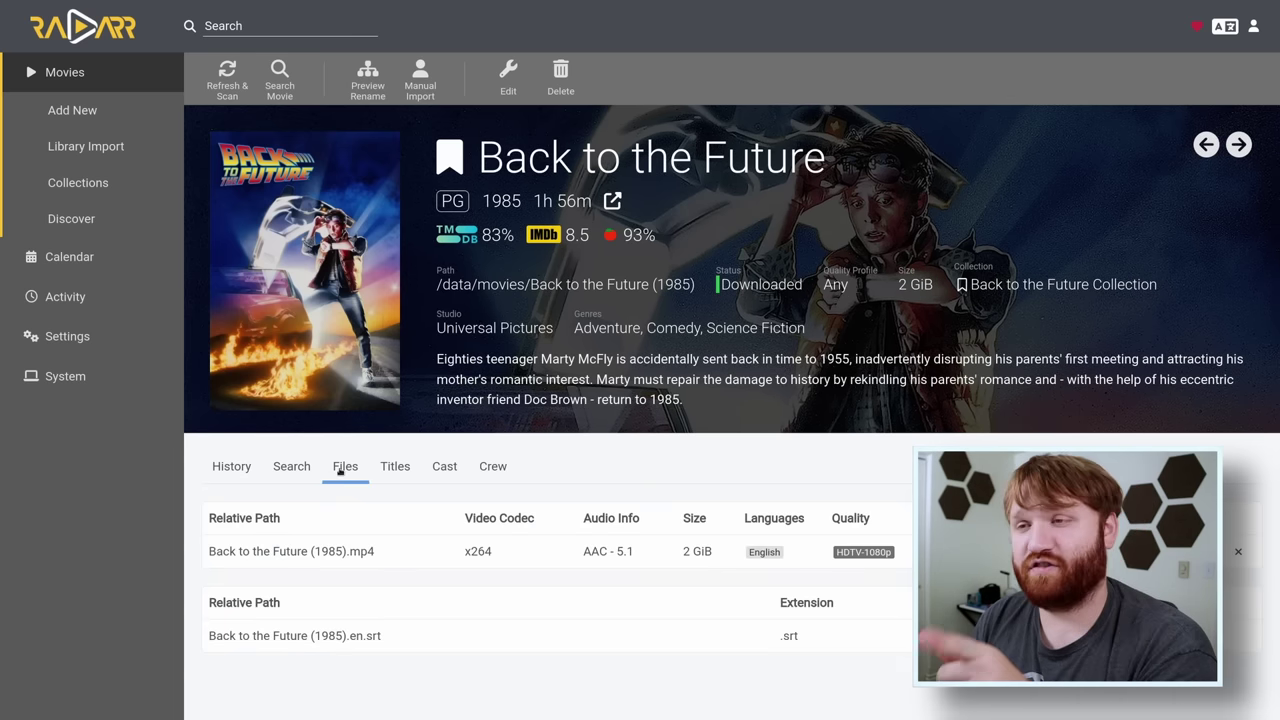
{"action": "left_click", "coordinate": [231, 470]}
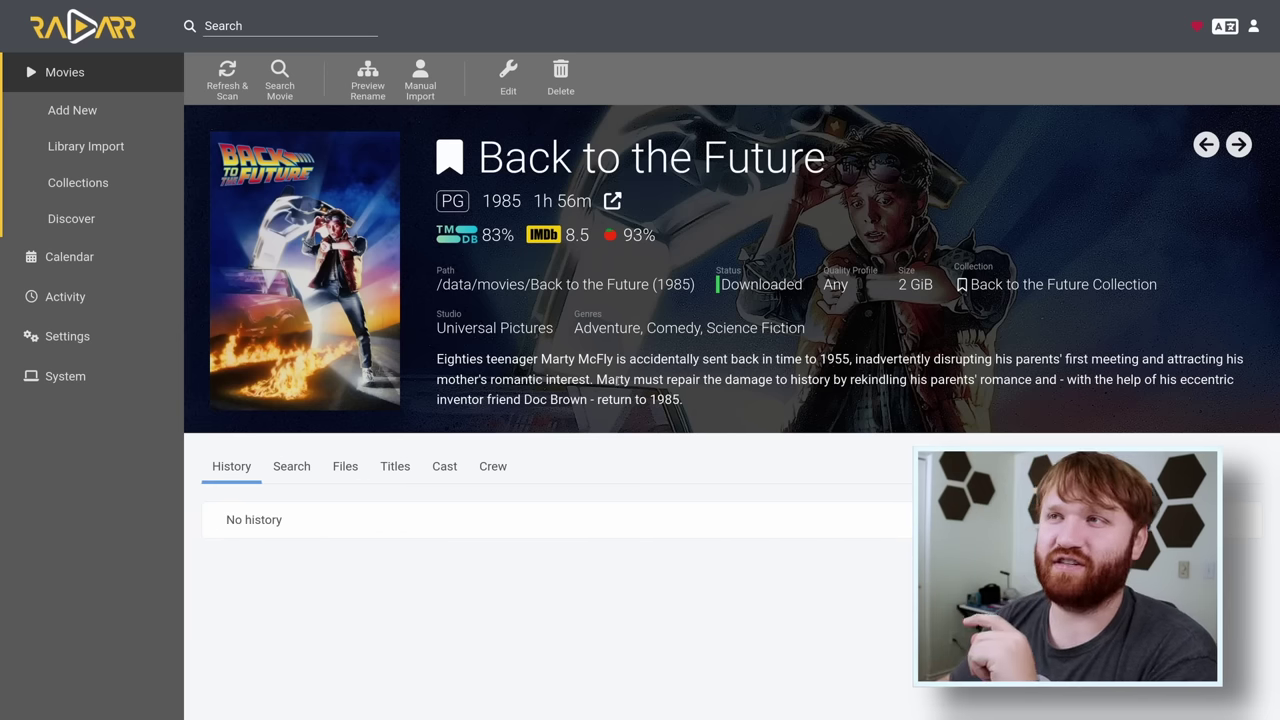
{"action": "left_click", "coordinate": [370, 86]}
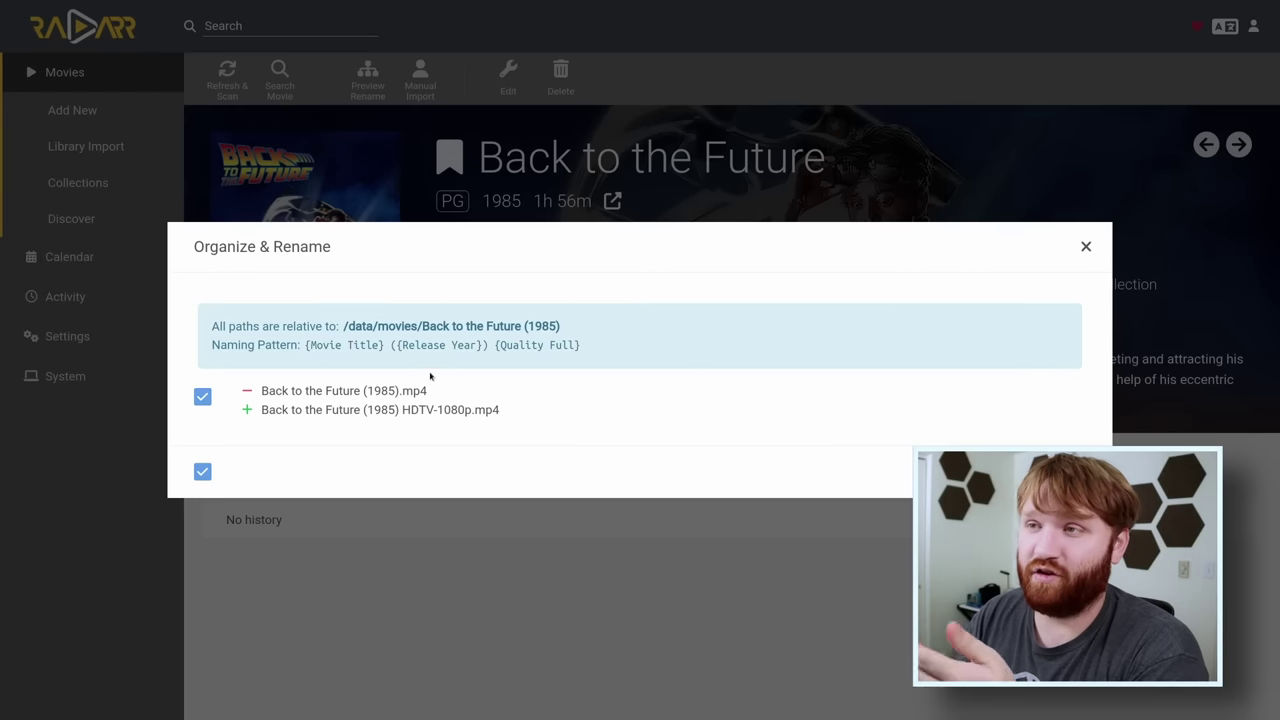
Organize the Back to the Future file so its name includes HDTV-1080p quality.
{"action": "left_click_drag", "start_coordinate": [496, 344], "coordinate": [581, 346]}
{"action": "left_click", "coordinate": [560, 346]}
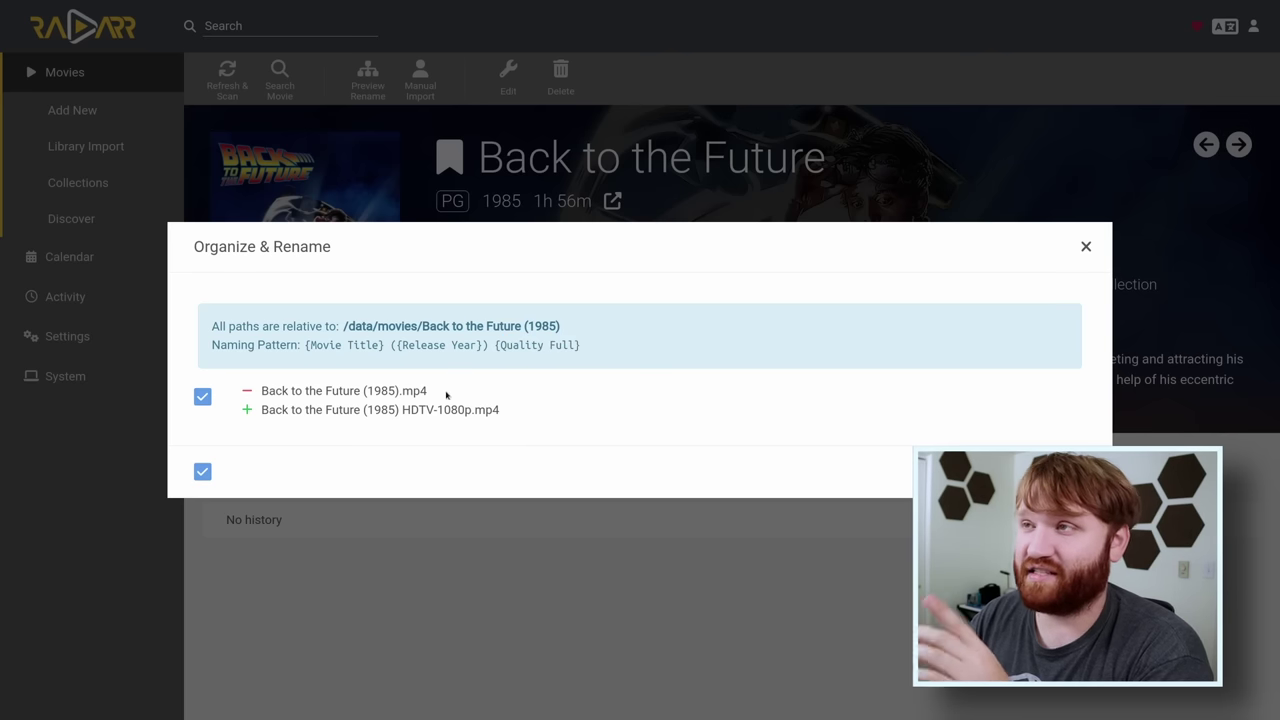
{"action": "left_click_drag", "start_coordinate": [449, 394], "coordinate": [258, 390]}
{"action": "left_click", "coordinate": [438, 426]}
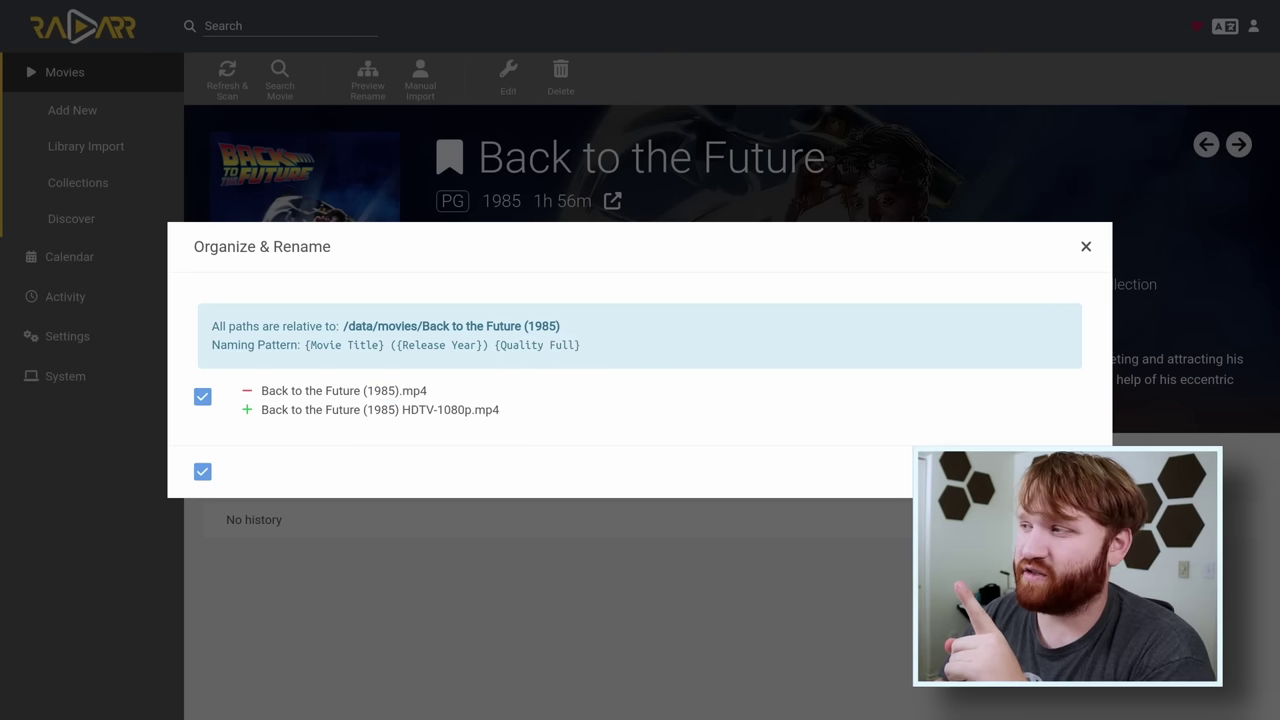
{"action": "left_click", "coordinate": [1060, 471]}
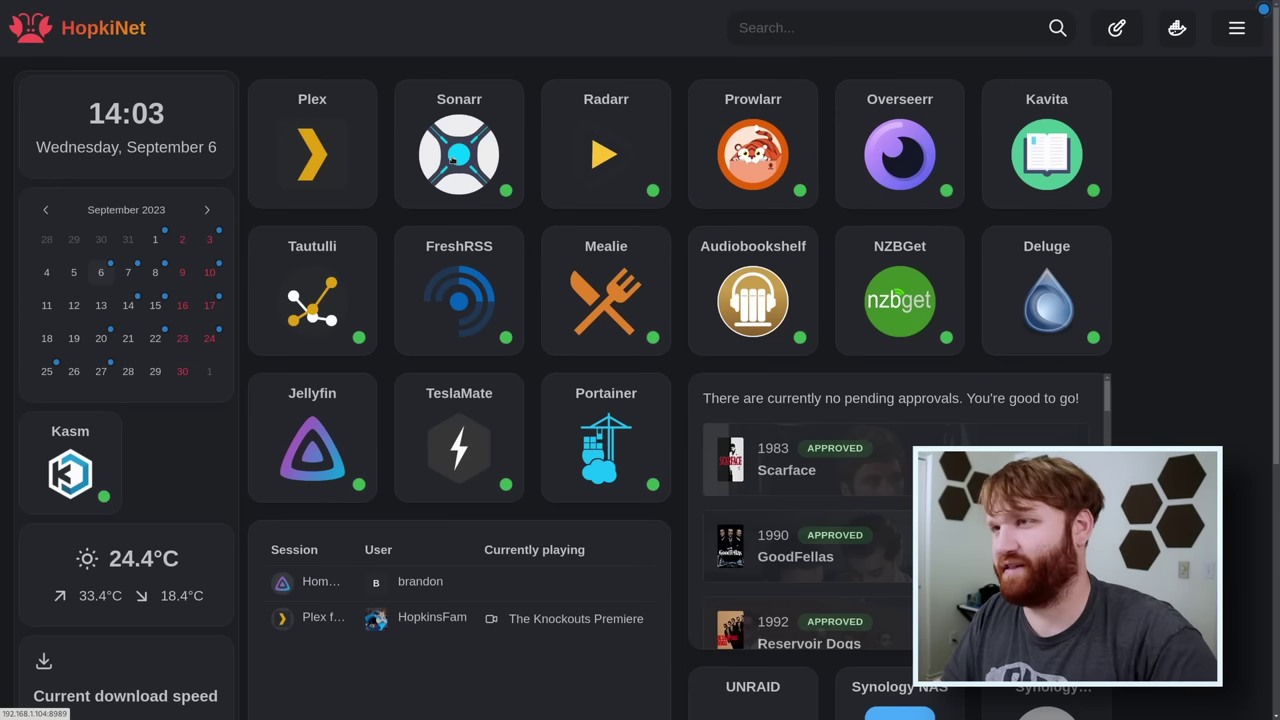
Open Overseerr from the dashboard and sign in with the Plex account.
{"action": "left_click", "coordinate": [909, 159]}
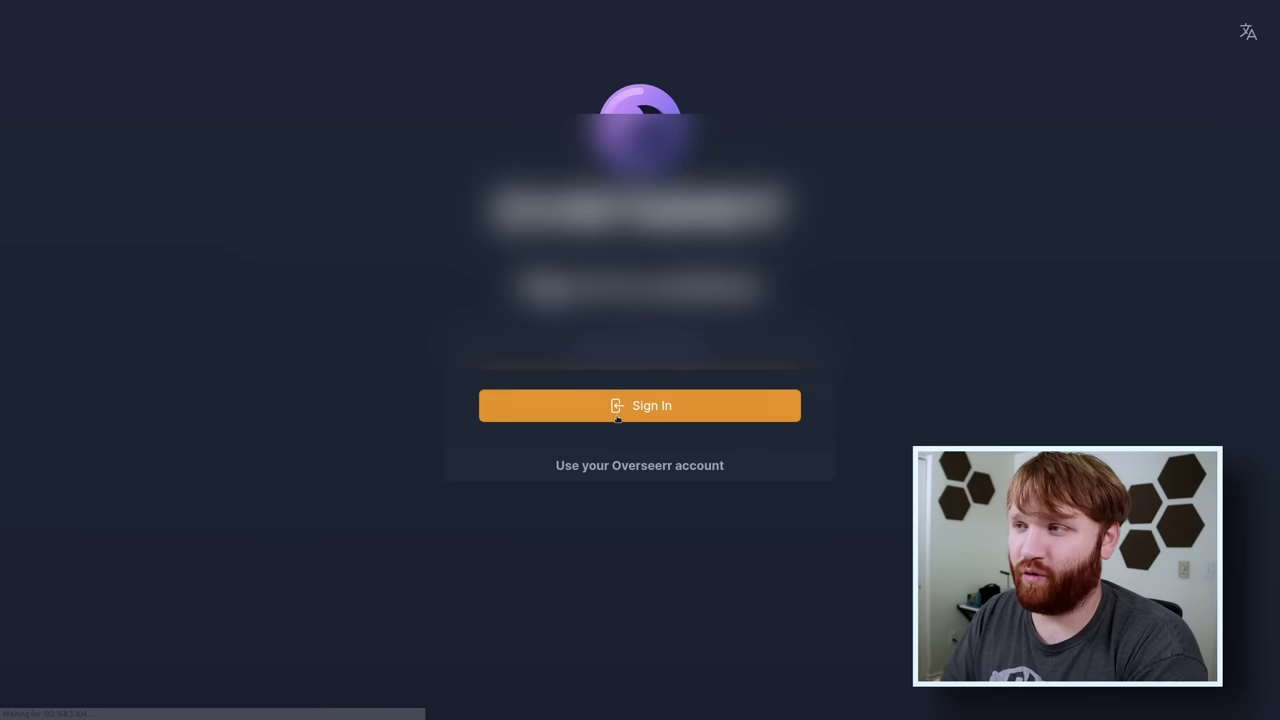
{"action": "left_click", "coordinate": [593, 404]}
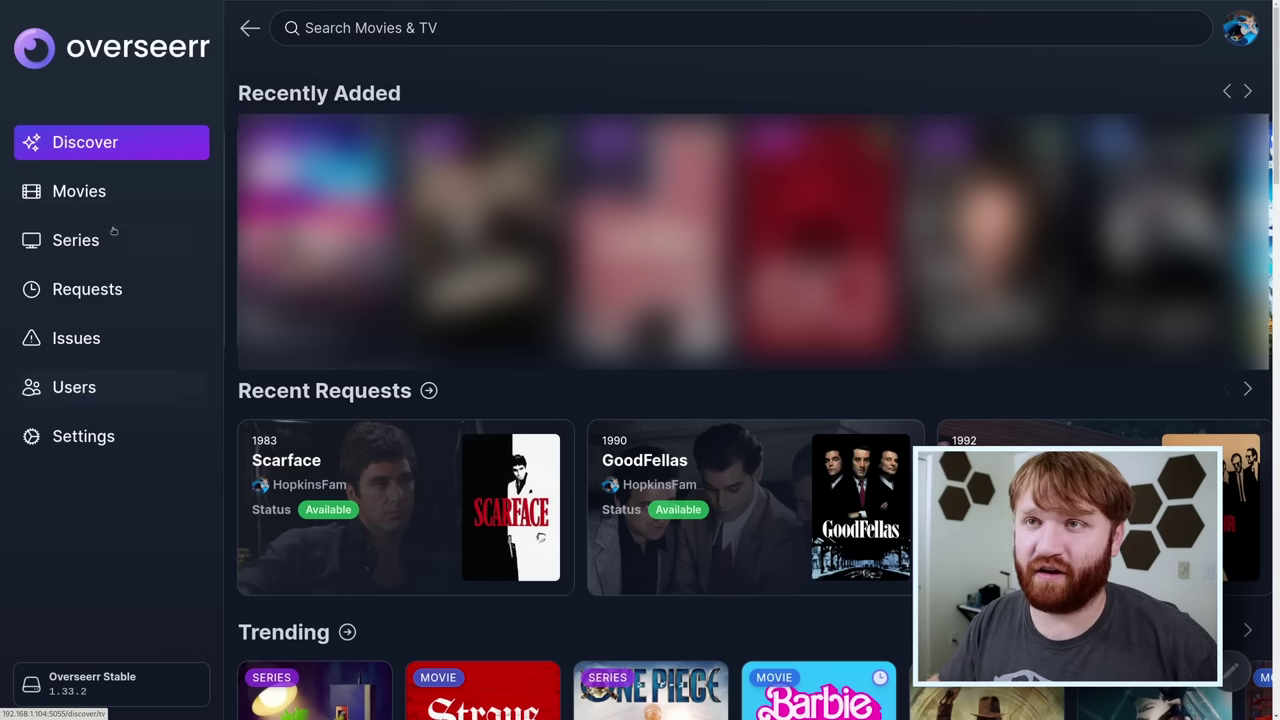
Browse the Overseerr Movies catalogue and scroll through The Flash (2023) details page.
{"action": "left_click", "coordinate": [85, 190]}
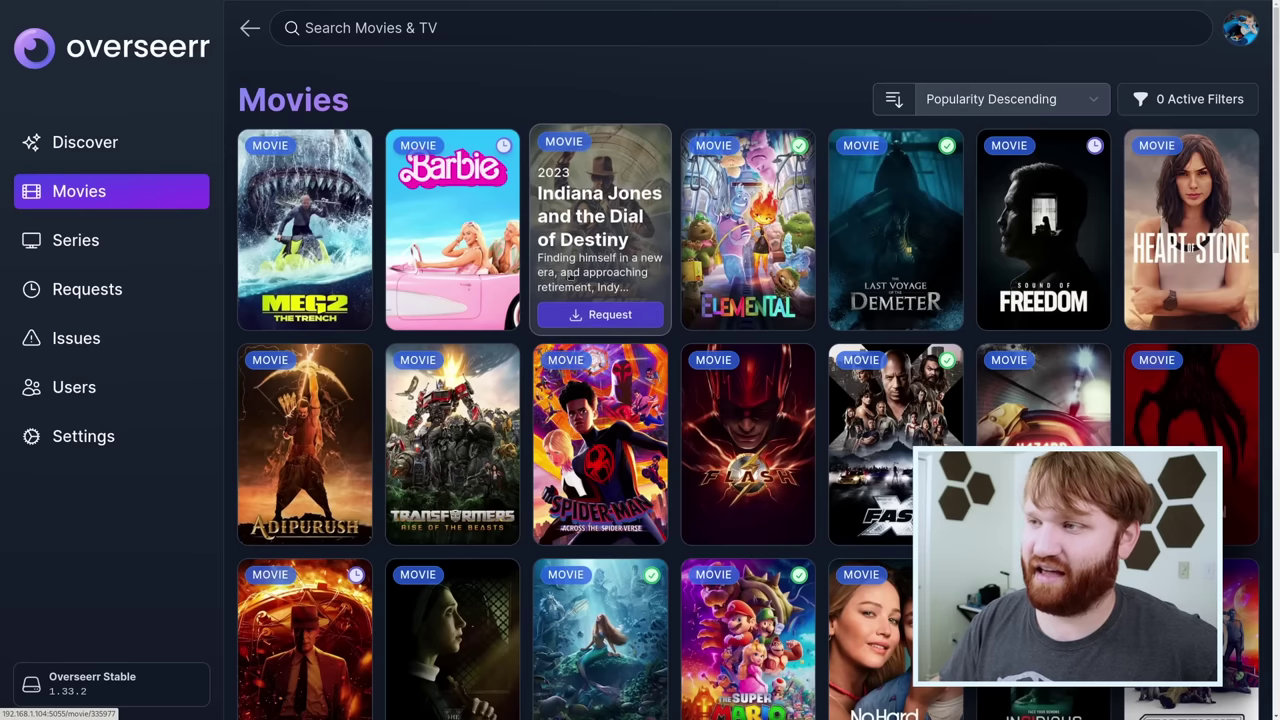
{"action": "scroll", "coordinate": [700, 360], "scroll_direction": "down", "scroll_amount": 1}
{"action": "left_click", "coordinate": [752, 384]}
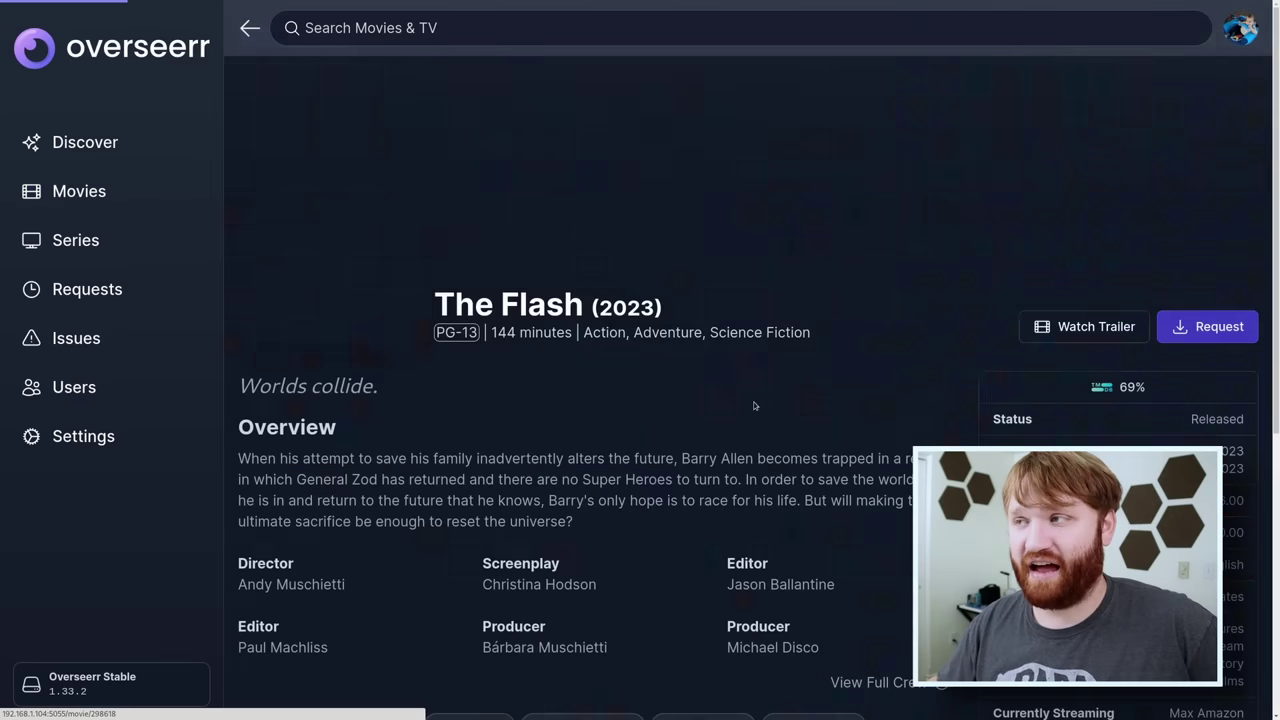
{"action": "scroll", "coordinate": [864, 455], "scroll_direction": "down", "scroll_amount": 1}
{"action": "scroll", "coordinate": [864, 455], "scroll_direction": "up", "scroll_amount": 2}
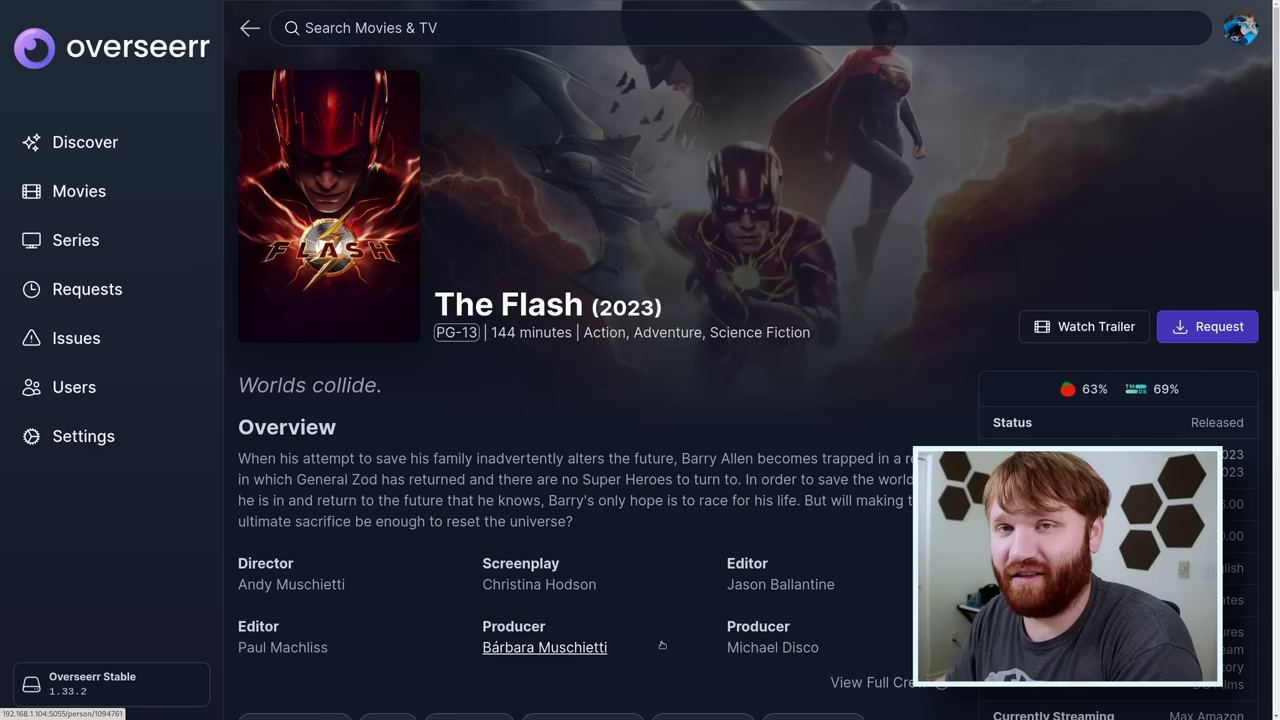
{"action": "scroll", "coordinate": [661, 645], "scroll_direction": "down", "scroll_amount": 2}
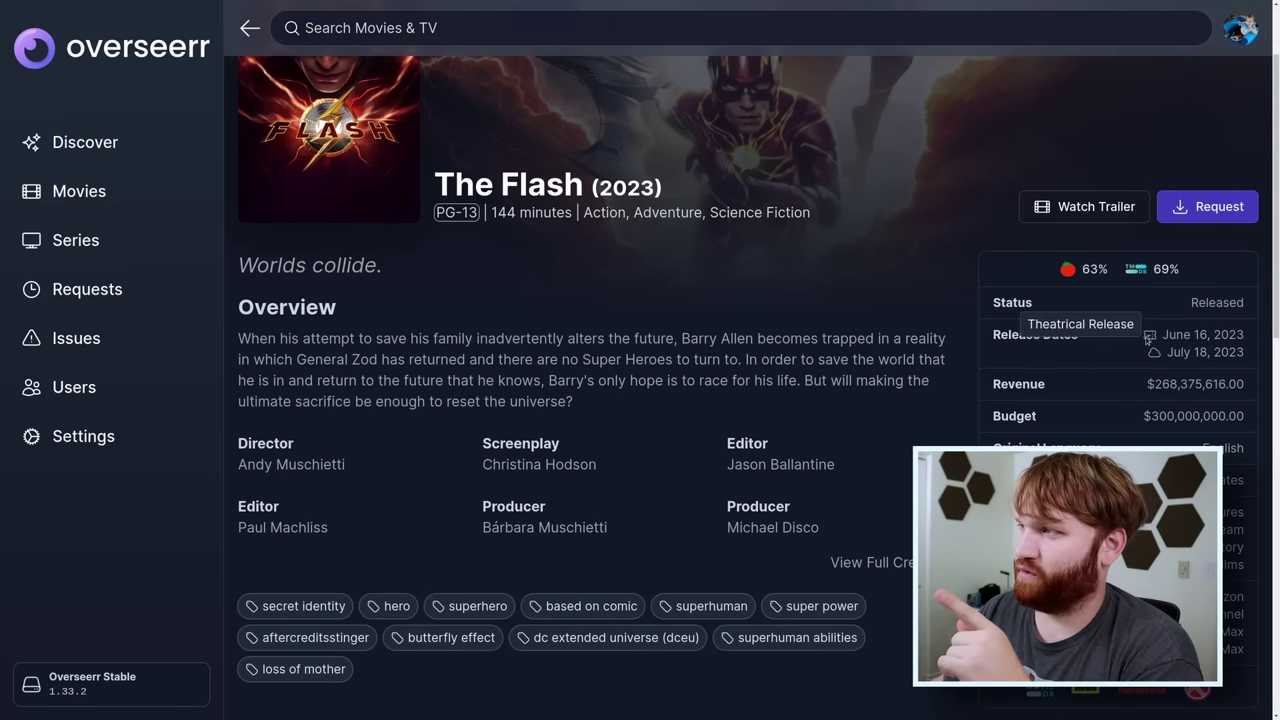
{"action": "scroll", "coordinate": [1034, 288], "scroll_direction": "down", "scroll_amount": 2}
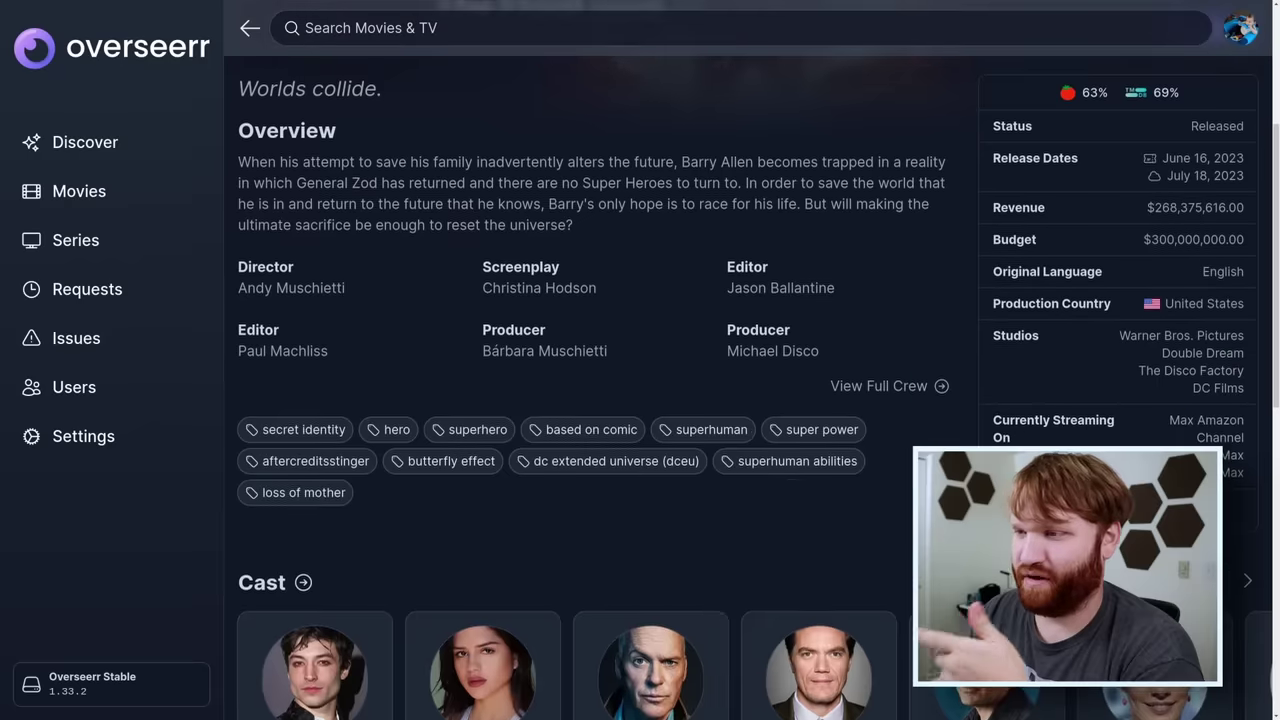
{"action": "scroll", "coordinate": [1034, 288], "scroll_direction": "up", "scroll_amount": 3}
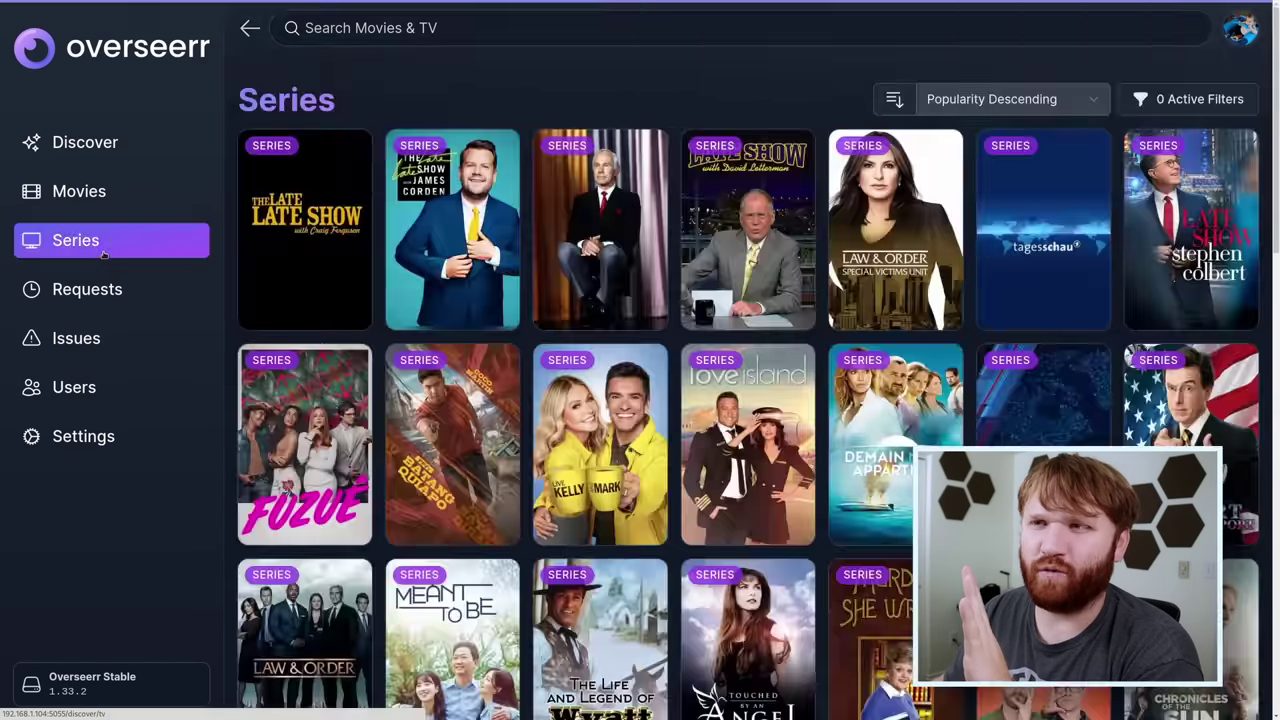
Filter the series catalogue to shows streaming on Hulu and close the filters panel.
{"action": "left_click", "coordinate": [1199, 101]}
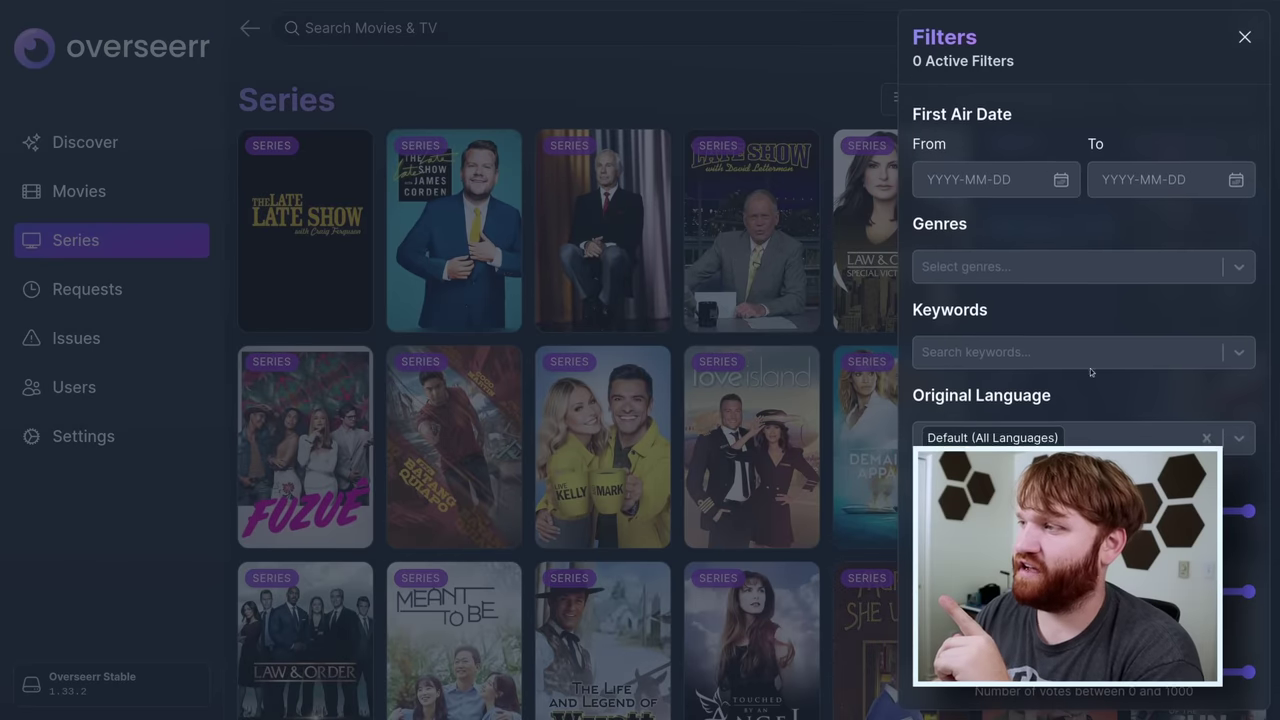
{"action": "scroll", "coordinate": [1090, 368], "scroll_direction": "down", "scroll_amount": 4}
{"action": "scroll", "coordinate": [1090, 395], "scroll_direction": "down", "scroll_amount": 1}
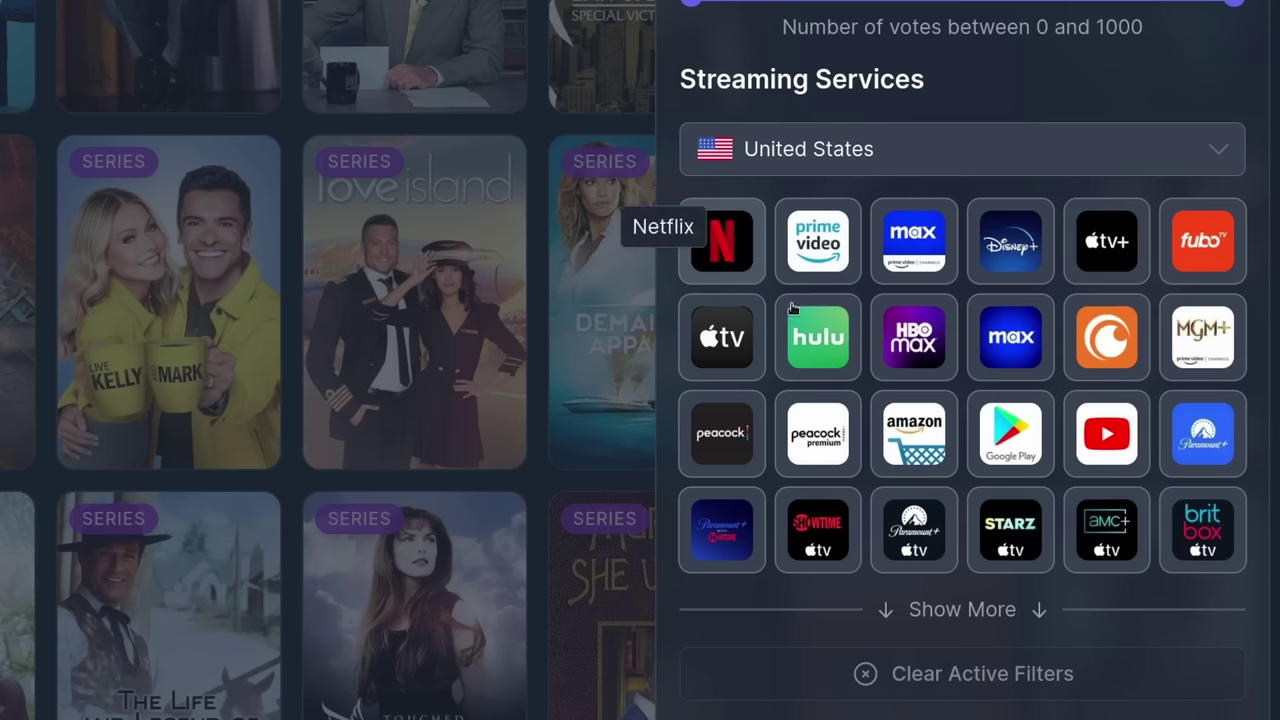
{"action": "left_click", "coordinate": [829, 352]}
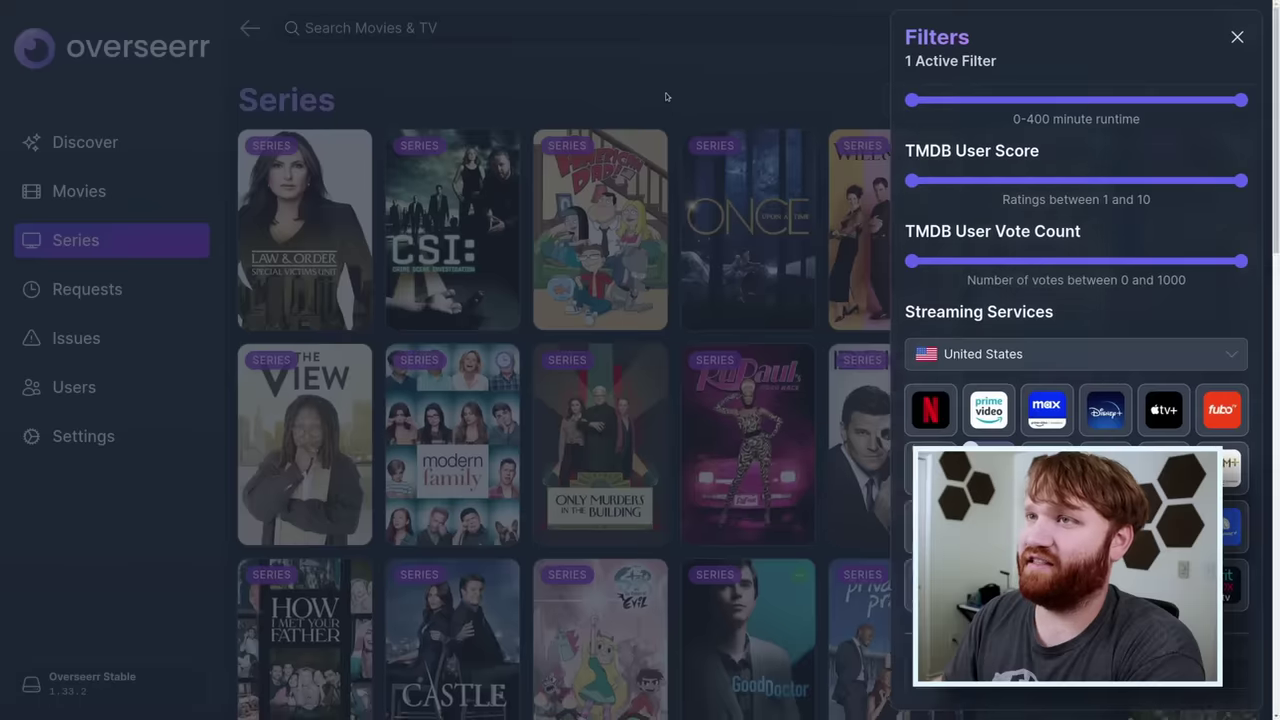
{"action": "left_click", "coordinate": [665, 97]}
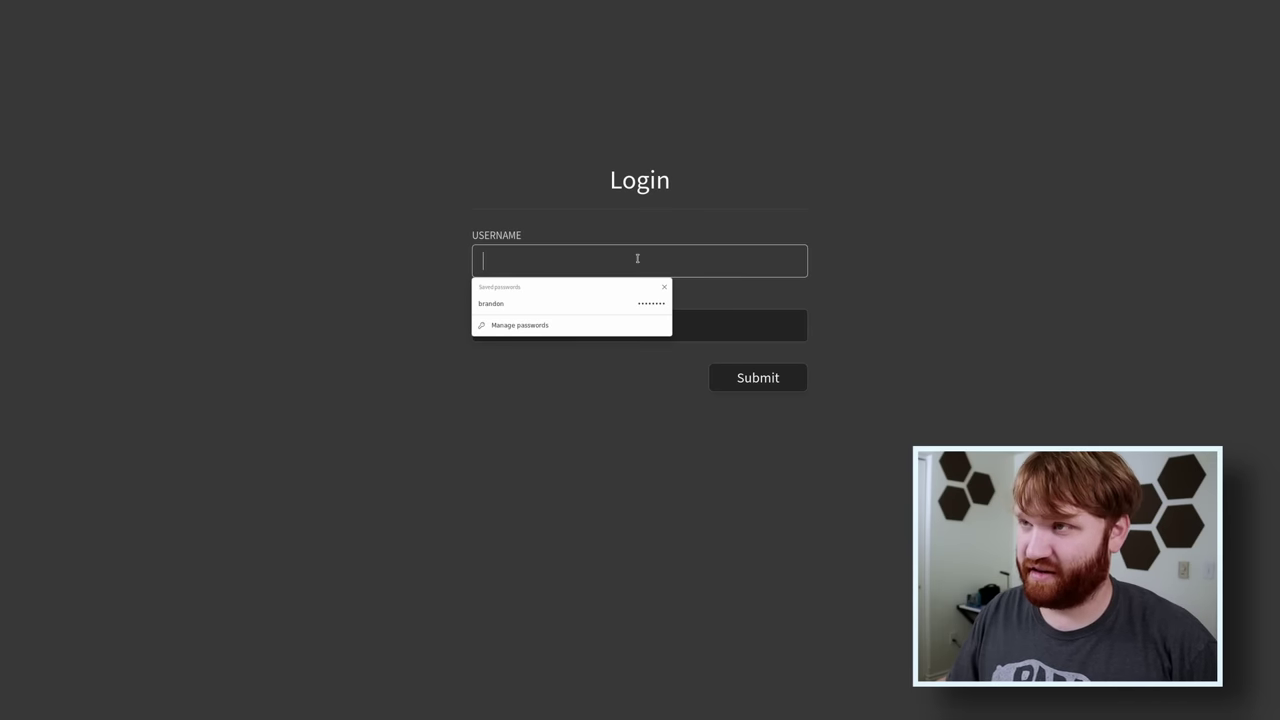
Sign in to Audiobookshelf and view the audio tracks of The Body Keeps the Score.
{"action": "left_click", "coordinate": [600, 304]}
{"action": "left_click", "coordinate": [765, 380]}
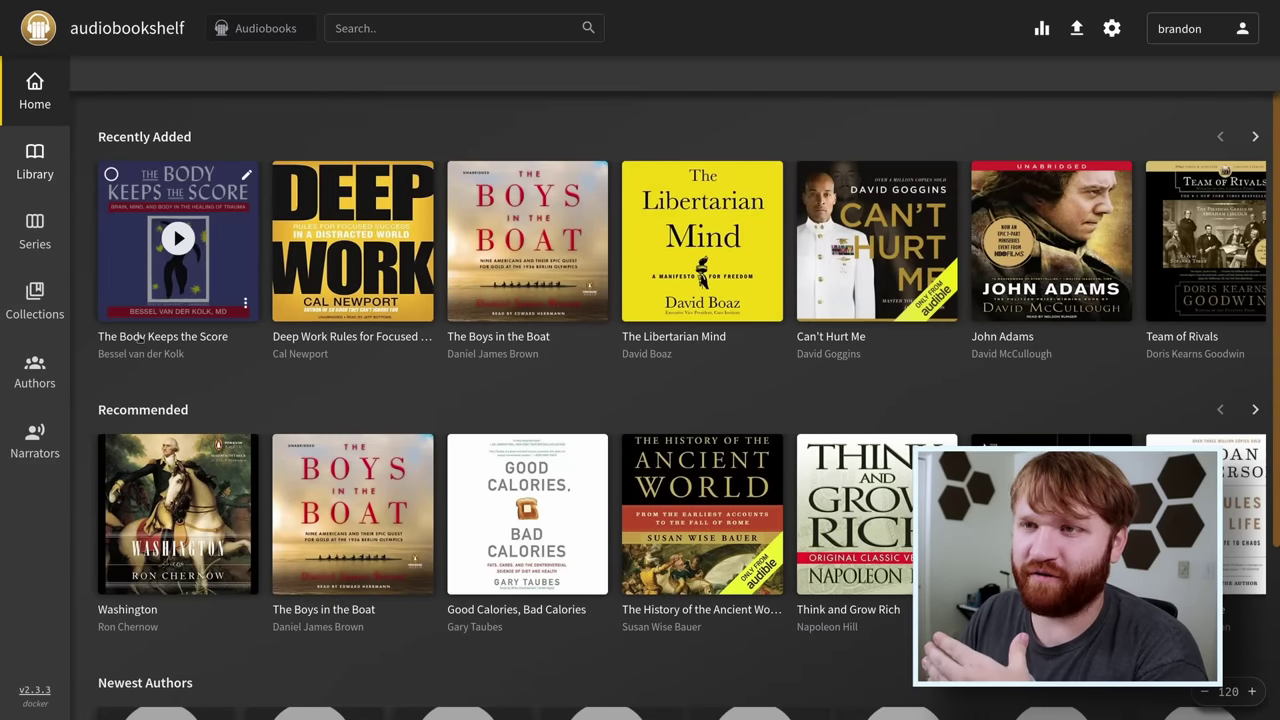
{"action": "left_click", "coordinate": [215, 280]}
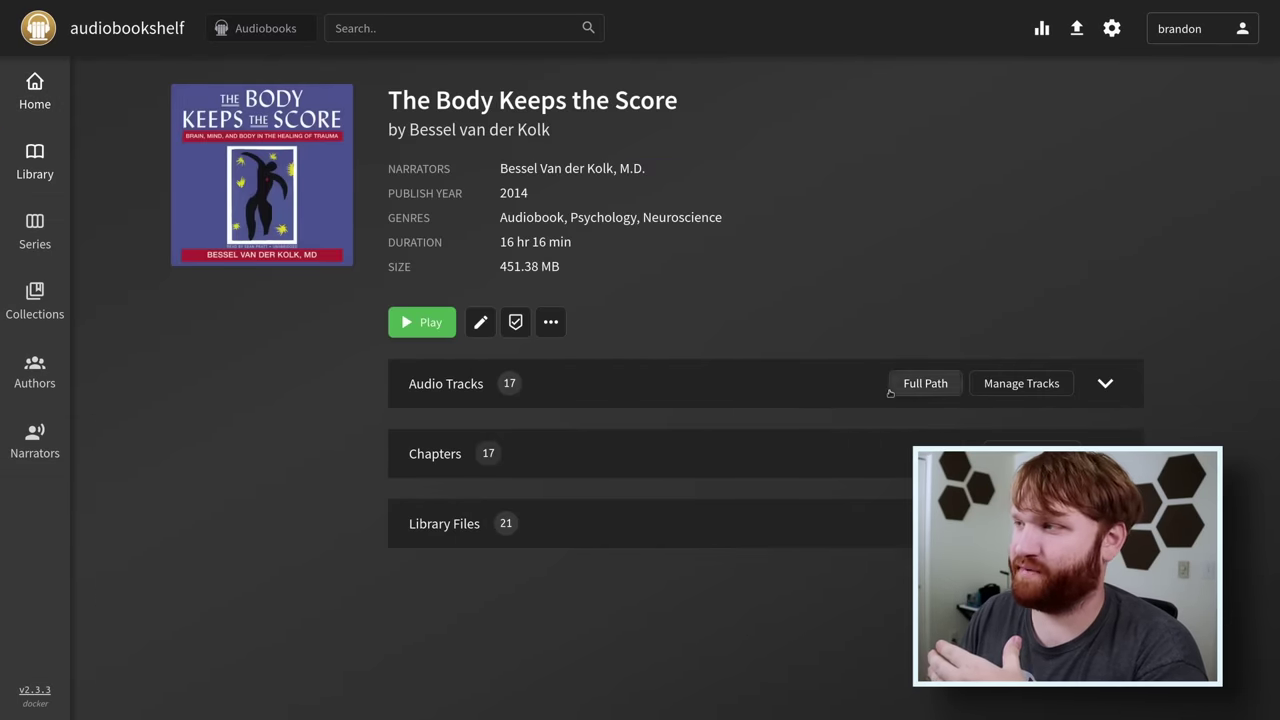
{"action": "left_click", "coordinate": [790, 396]}
{"action": "scroll", "coordinate": [738, 416], "scroll_direction": "down", "scroll_amount": 5}
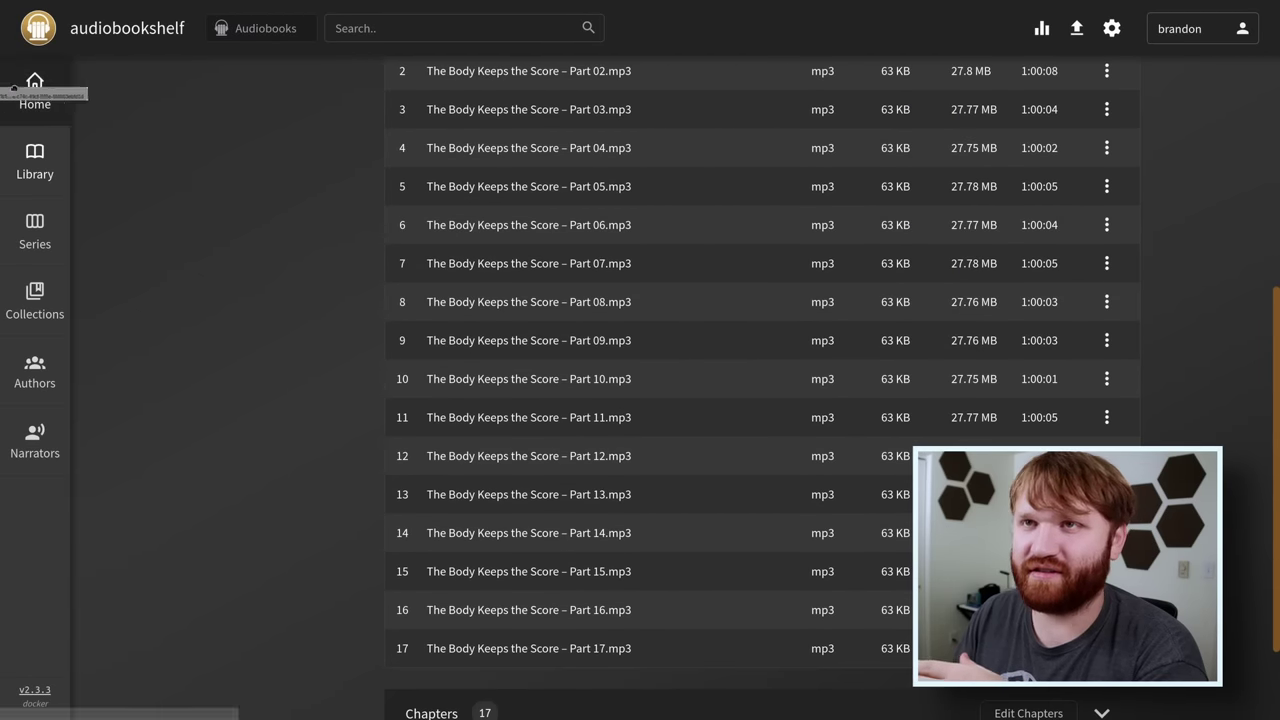
{"action": "left_click", "coordinate": [35, 90]}
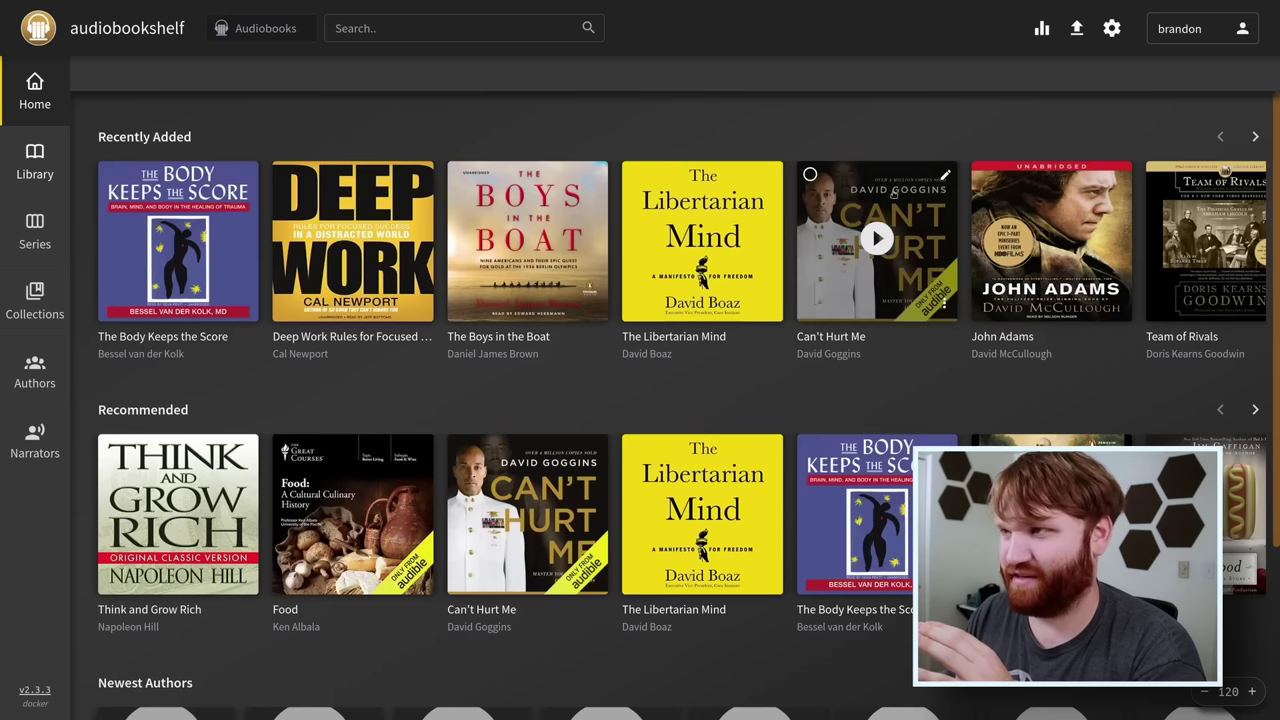
View the chapter list of Can't Hurt Me, then open the Kavita library.
{"action": "left_click", "coordinate": [845, 339]}
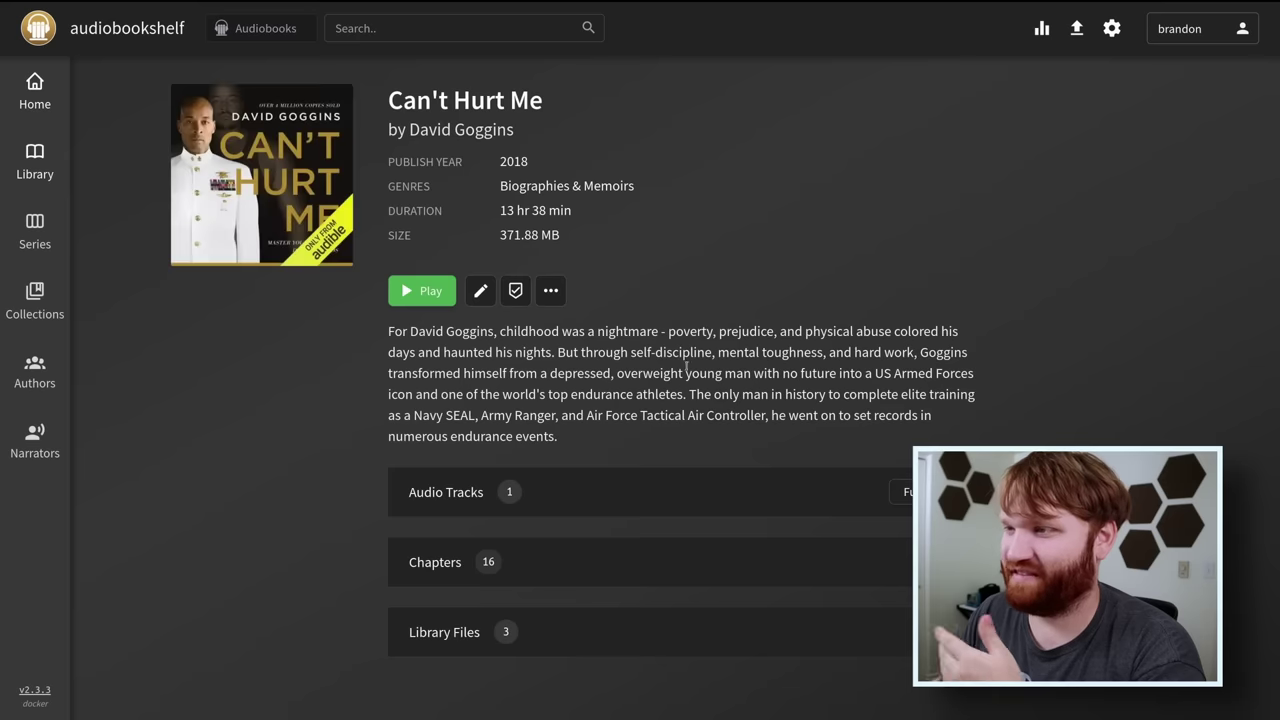
{"action": "left_click", "coordinate": [640, 580]}
{"action": "scroll", "coordinate": [633, 552], "scroll_direction": "down", "scroll_amount": 4}
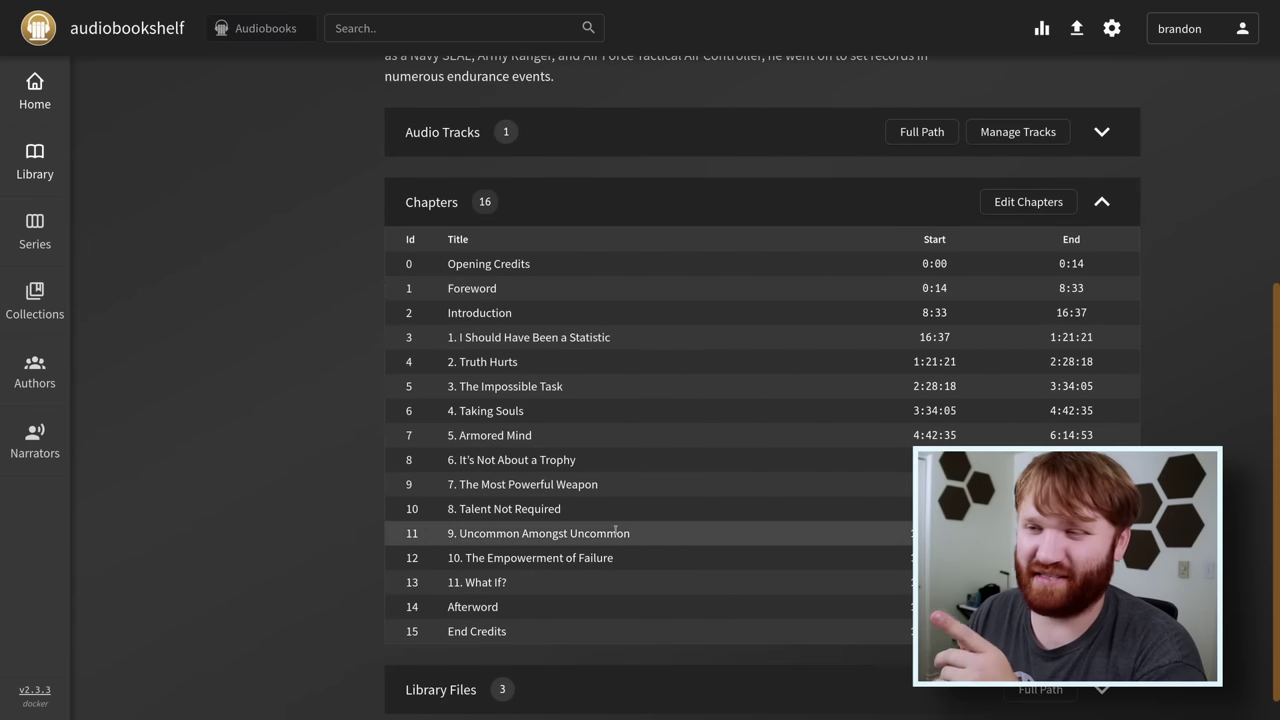
{"action": "scroll", "coordinate": [615, 531], "scroll_direction": "up", "scroll_amount": 4}
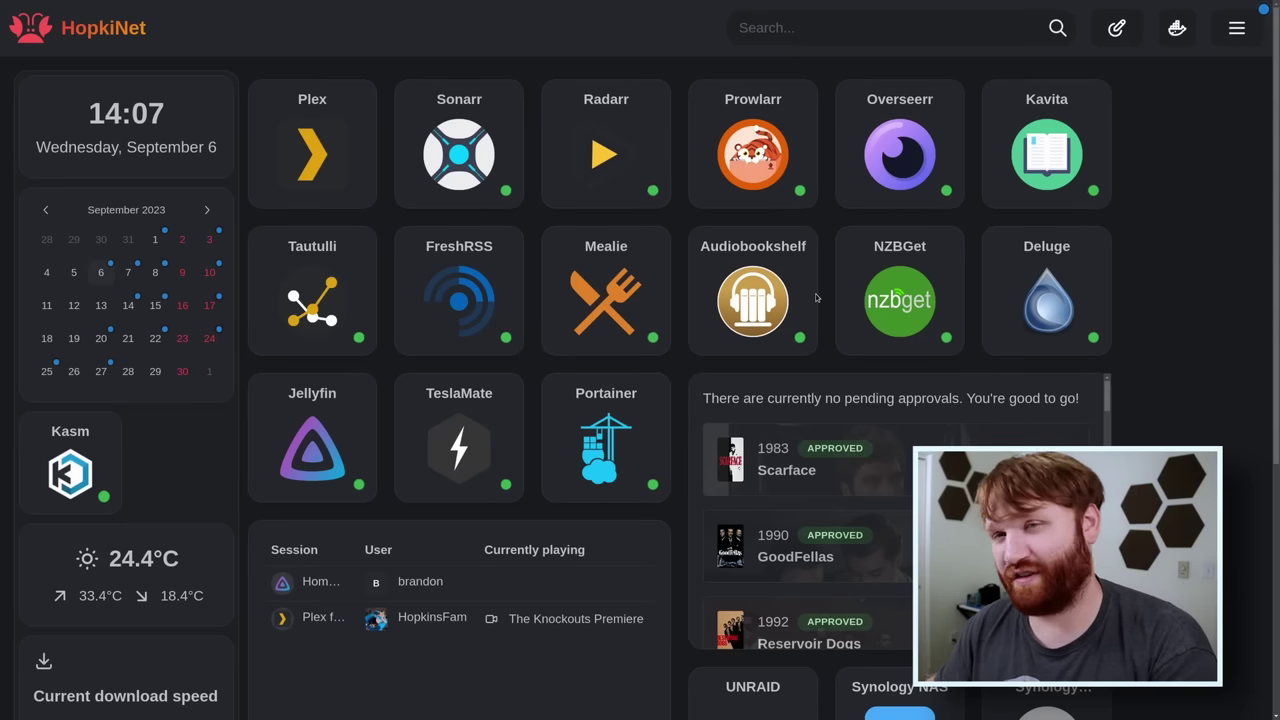
{"action": "left_click", "coordinate": [1044, 113]}
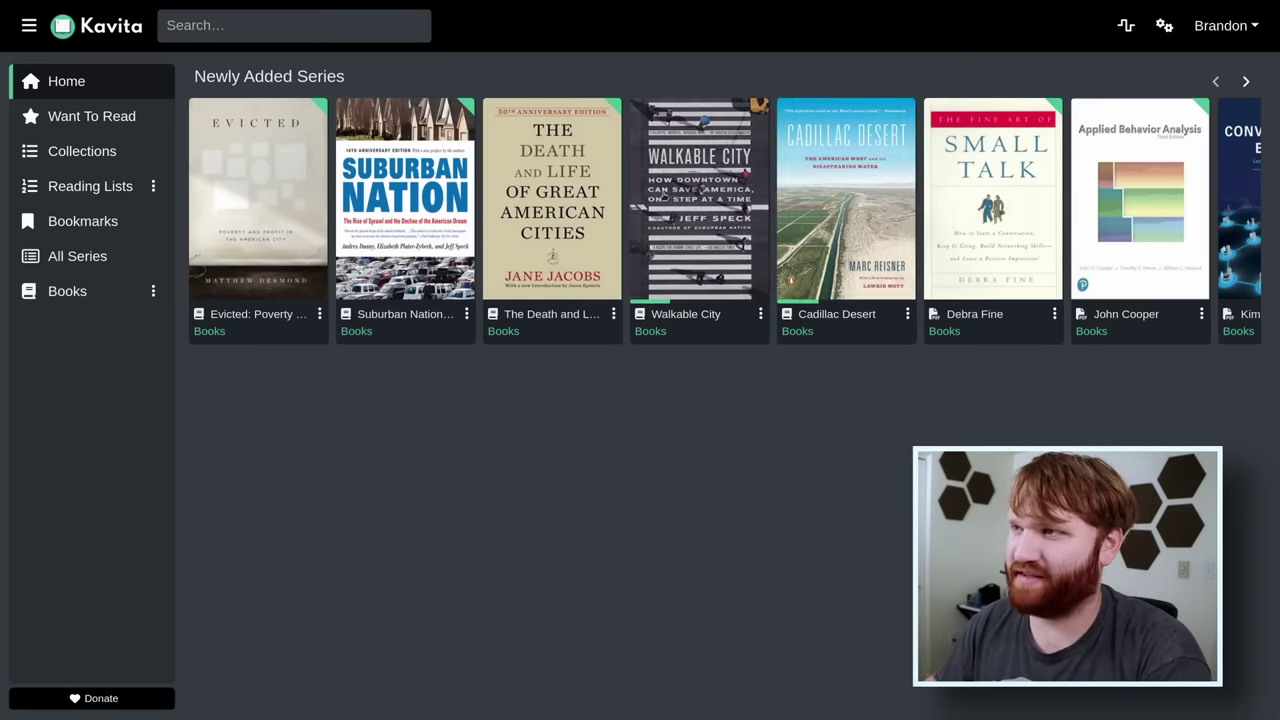
Continue reading Walkable City in Kavita with a larger font in the reading settings.
{"action": "left_click", "coordinate": [709, 192]}
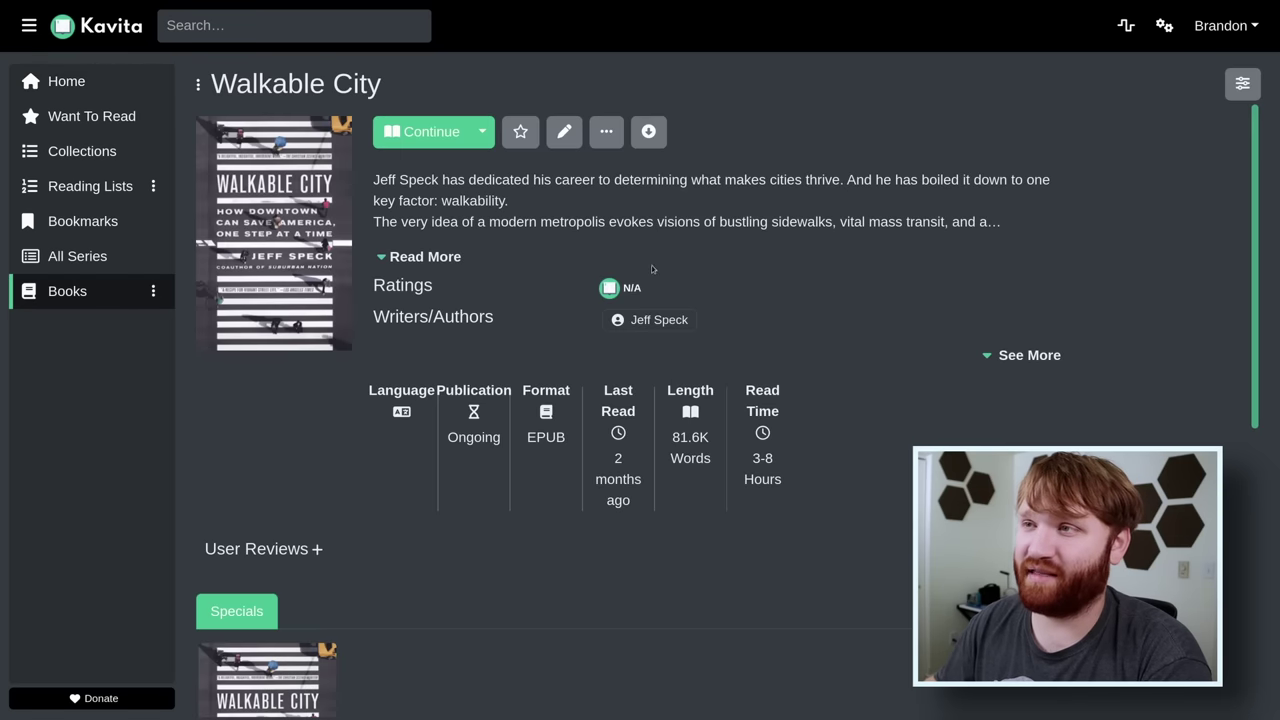
{"action": "left_click", "coordinate": [447, 142]}
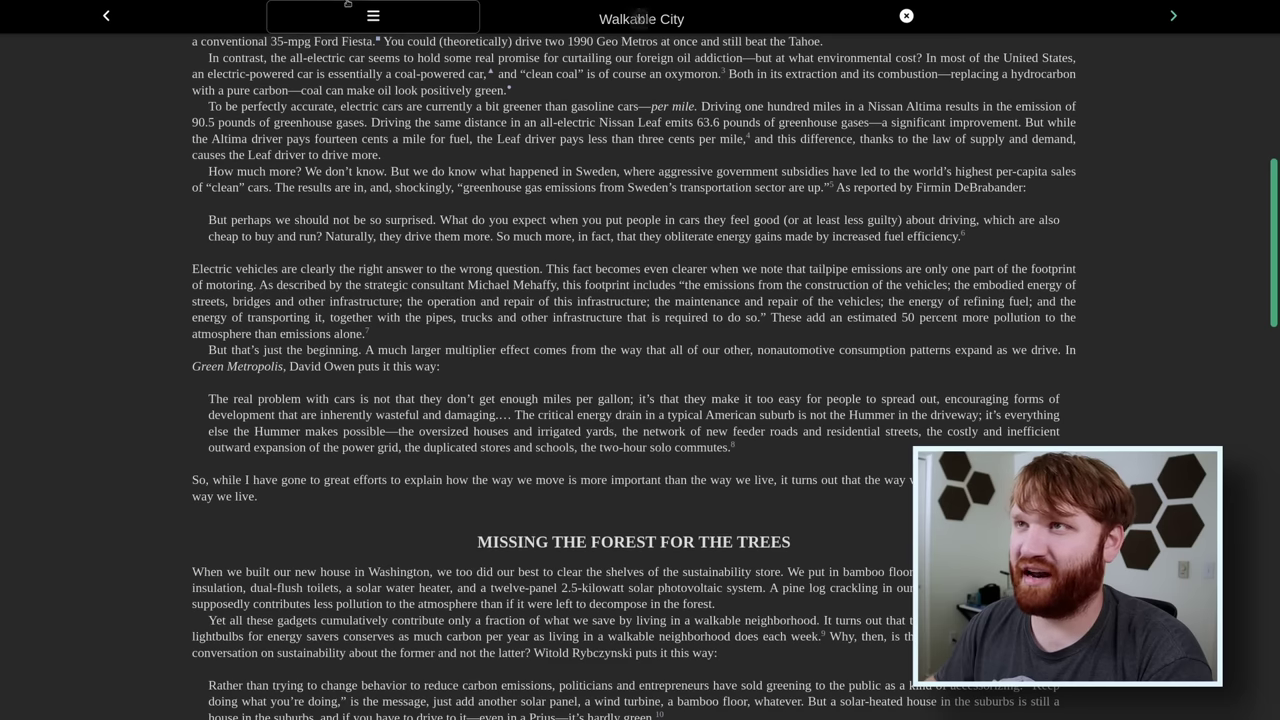
{"action": "left_click", "coordinate": [372, 16]}
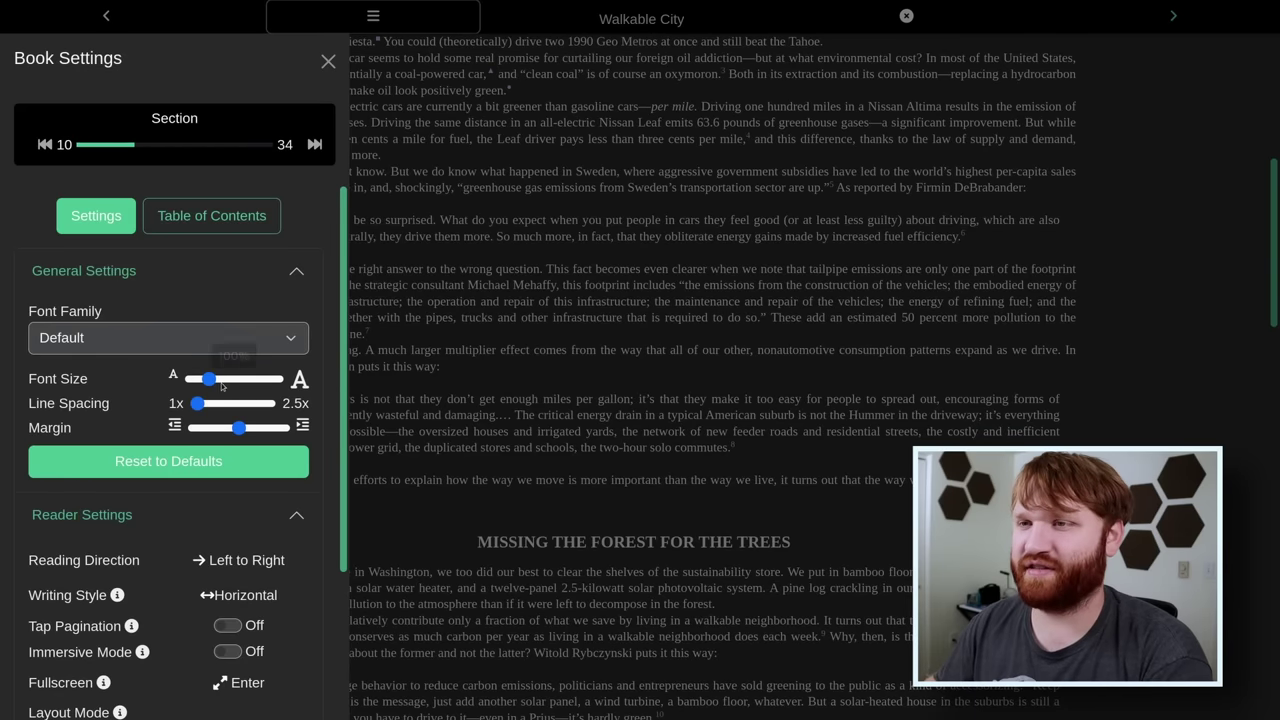
{"action": "left_click_drag", "start_coordinate": [210, 380], "coordinate": [287, 432]}
{"action": "scroll", "coordinate": [127, 580], "scroll_direction": "down", "scroll_amount": 2}
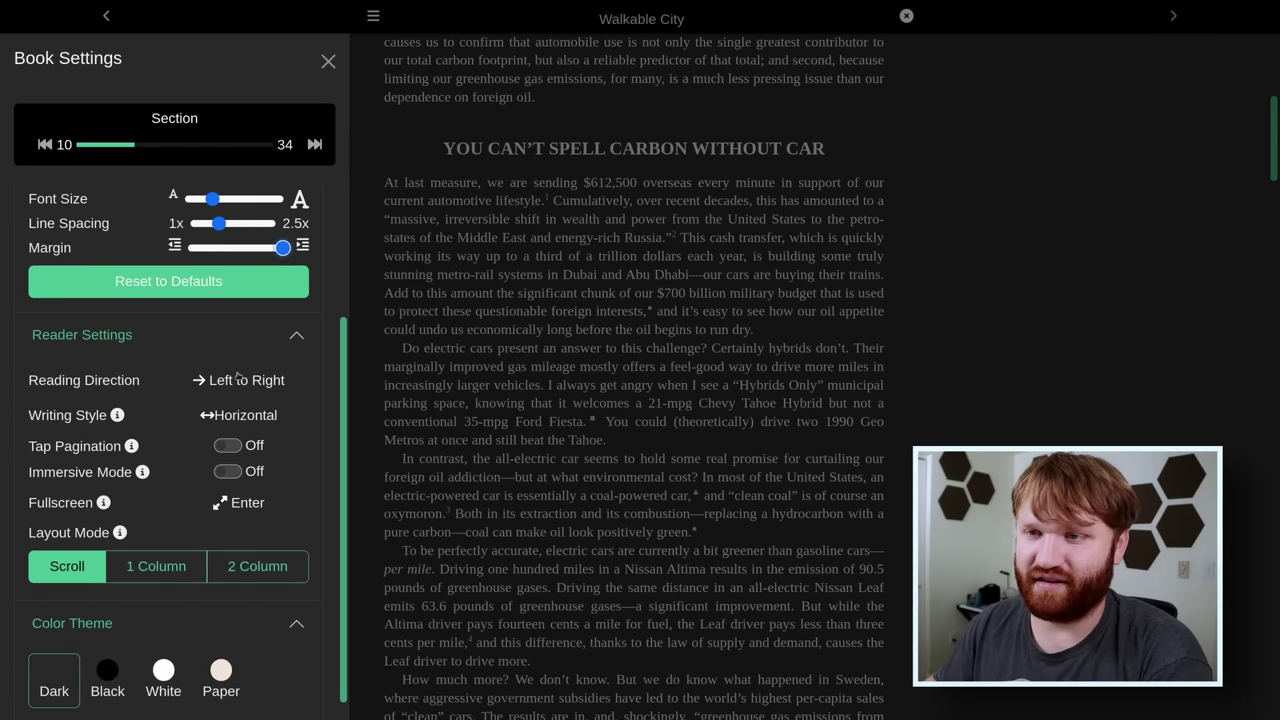
{"action": "scroll", "coordinate": [227, 517], "scroll_direction": "down", "scroll_amount": 1}
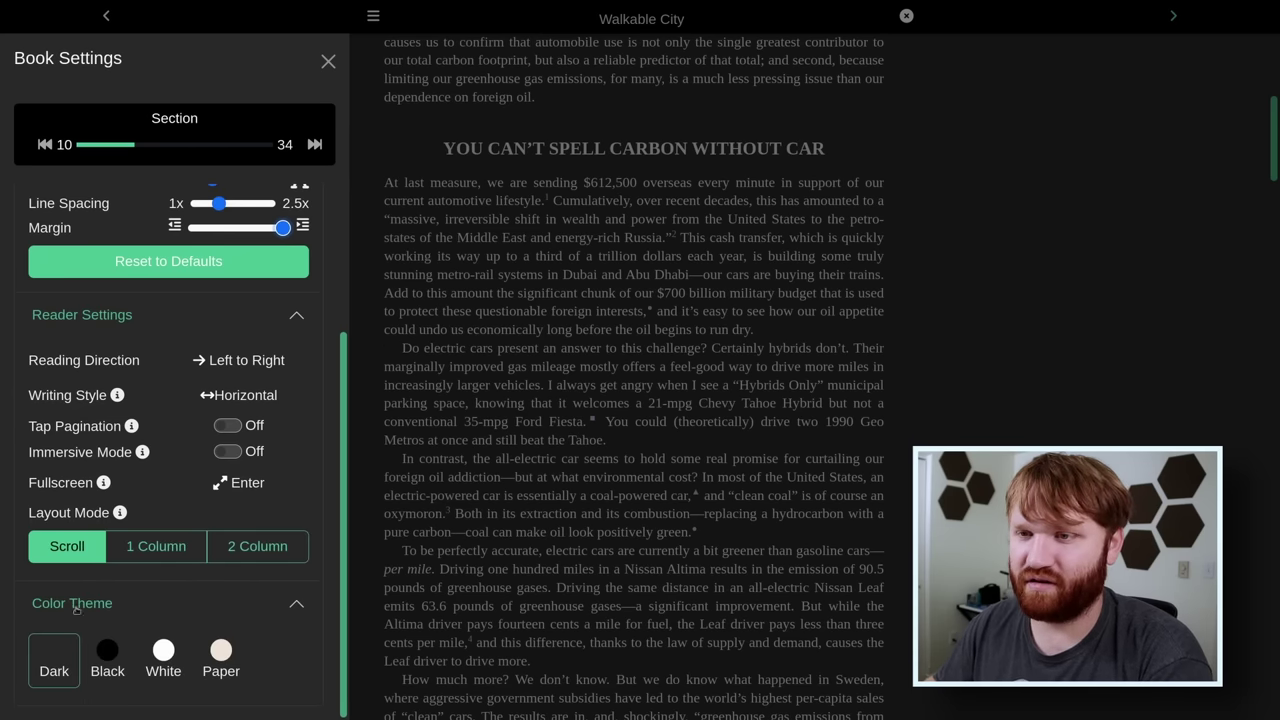
{"action": "left_click", "coordinate": [317, 63]}
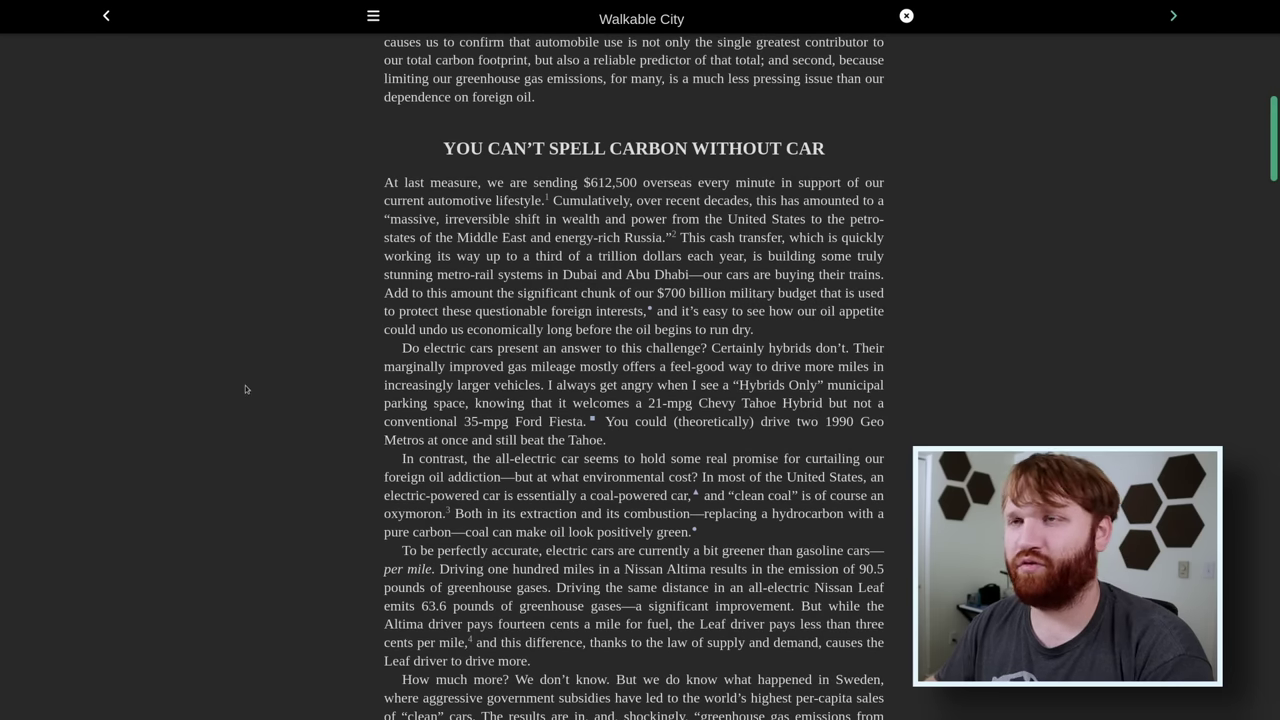
Return to the HopkiNet dashboard in full screen and open FreshRSS.
{"action": "key", "text": "Escape"}
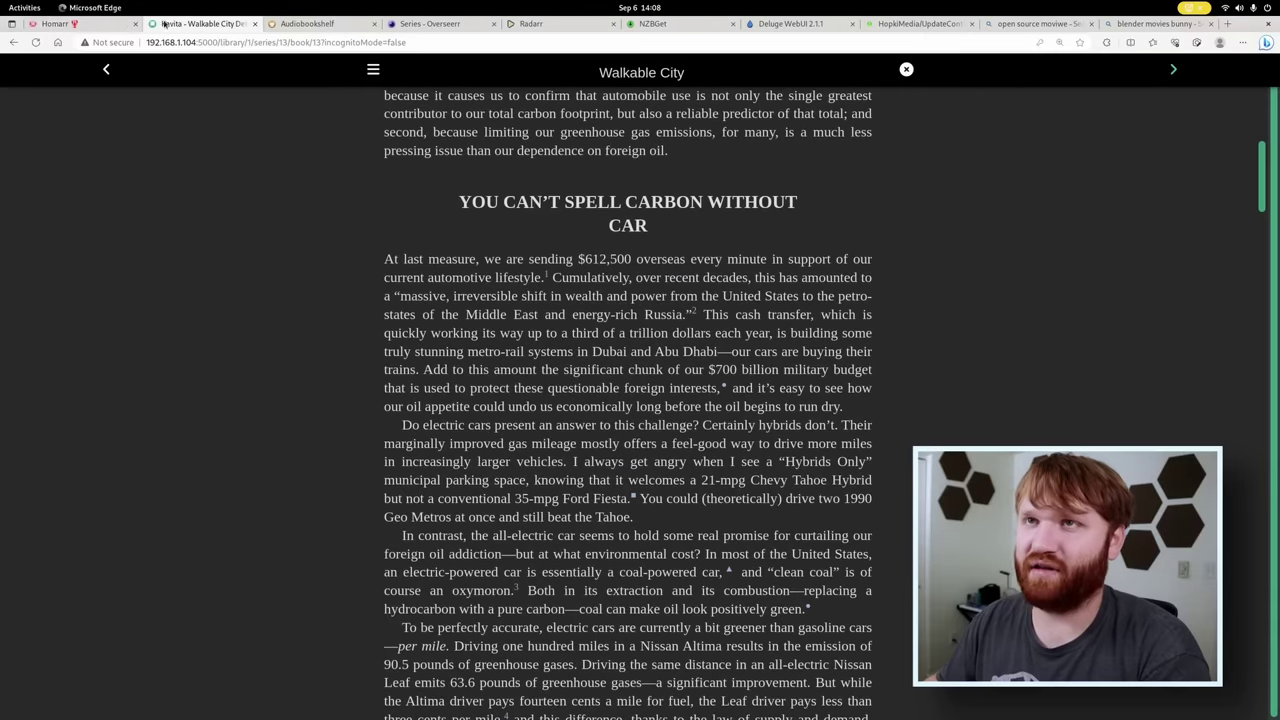
{"action": "left_click", "coordinate": [100, 24]}
{"action": "key", "text": "F11"}
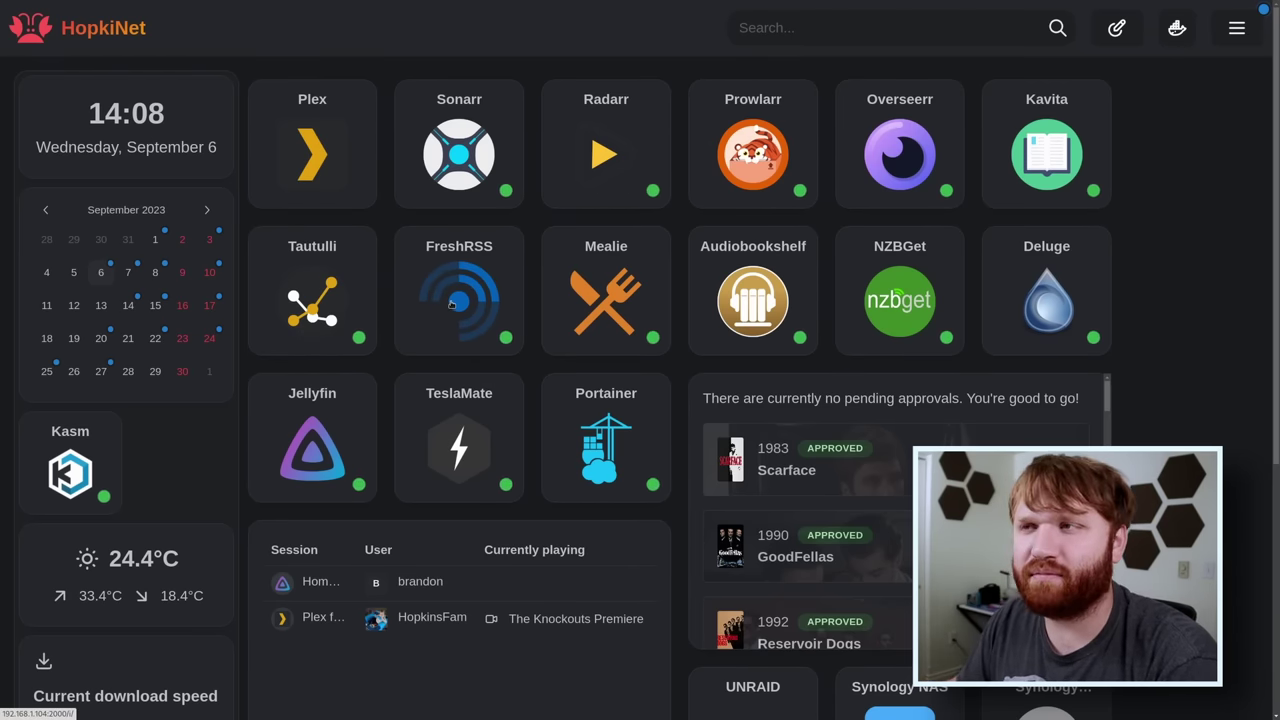
{"action": "left_click", "coordinate": [452, 304]}
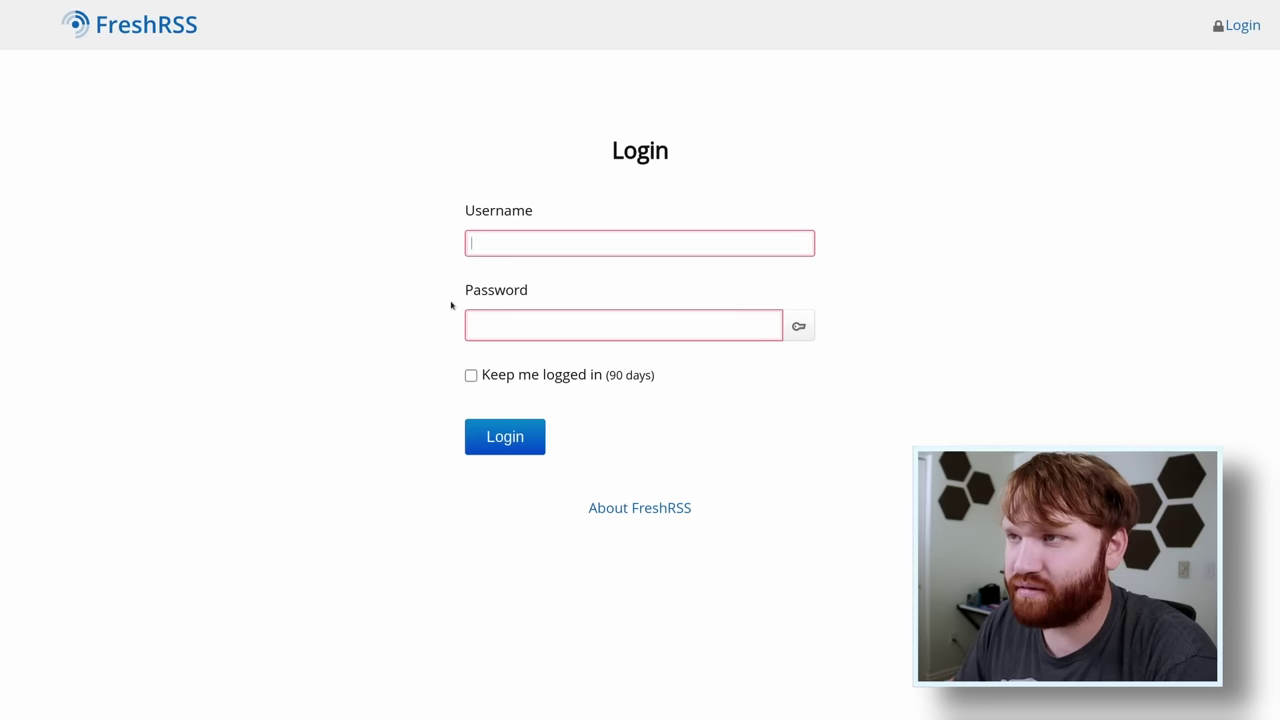
Sign in to FreshRSS with the saved account credentials.
{"action": "left_click", "coordinate": [643, 252]}
{"action": "left_click", "coordinate": [543, 280]}
{"action": "left_click", "coordinate": [505, 437]}
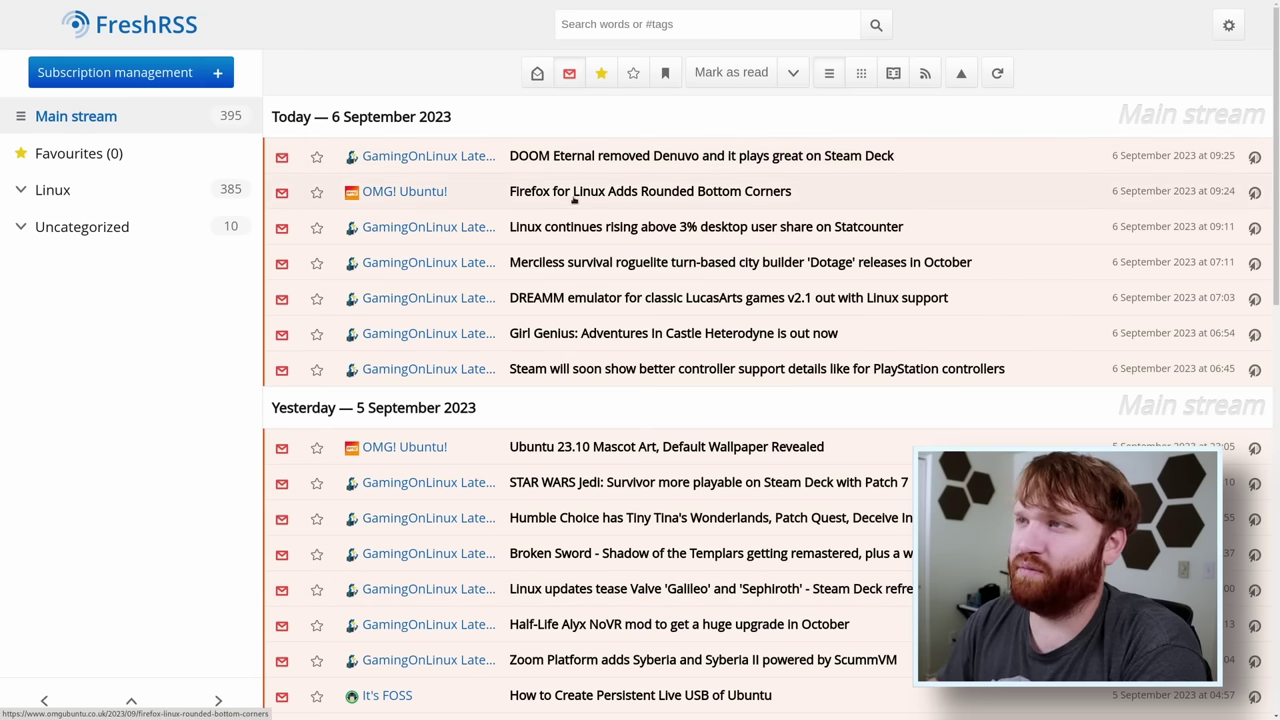
Read the Firefox for Linux rounded bottom corners article, then view Subscription management.
{"action": "left_click", "coordinate": [574, 199]}
{"action": "scroll", "coordinate": [869, 200], "scroll_direction": "down", "scroll_amount": 2}
{"action": "scroll", "coordinate": [940, 368], "scroll_direction": "up", "scroll_amount": 2}
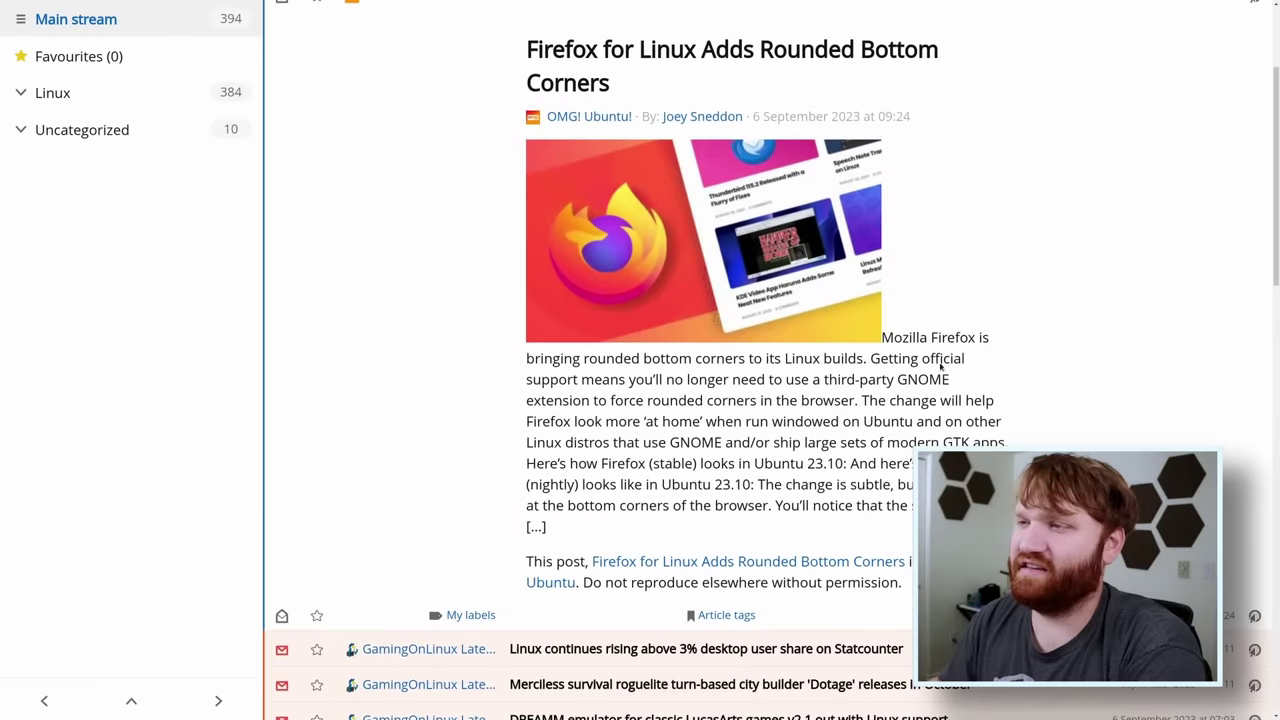
{"action": "scroll", "coordinate": [766, 568], "scroll_direction": "up", "scroll_amount": 3}
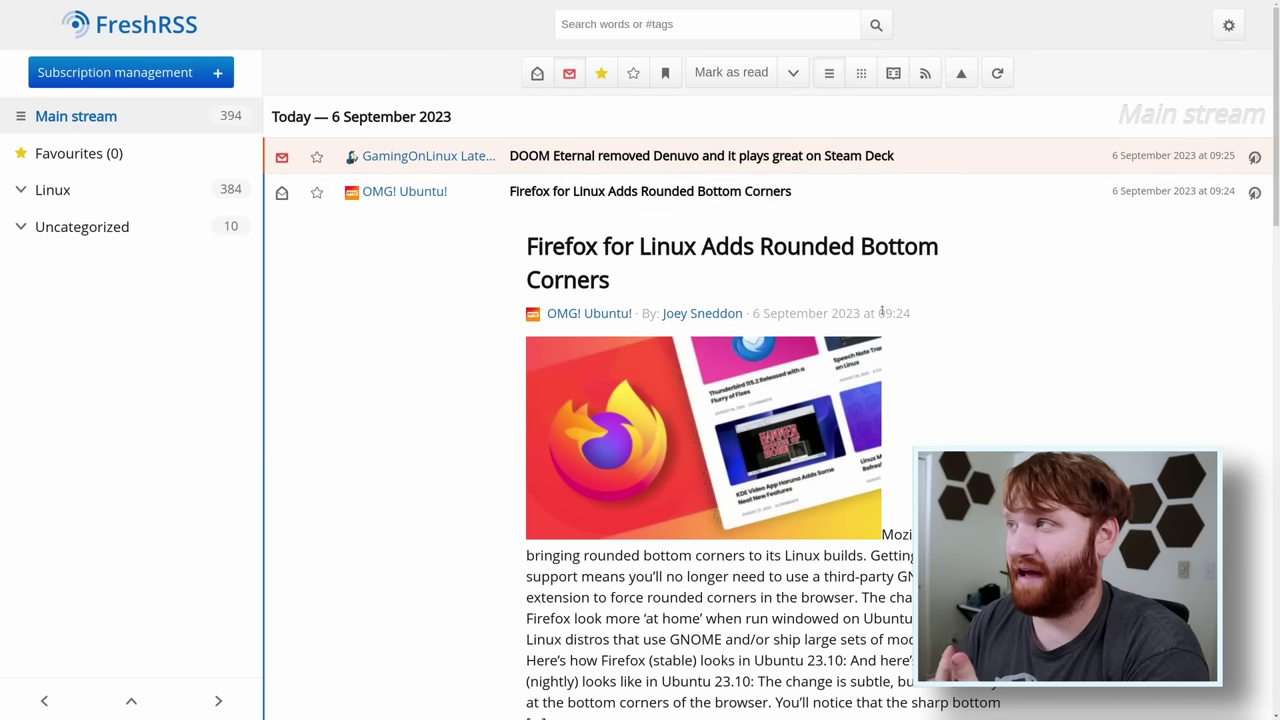
{"action": "left_click", "coordinate": [130, 84]}
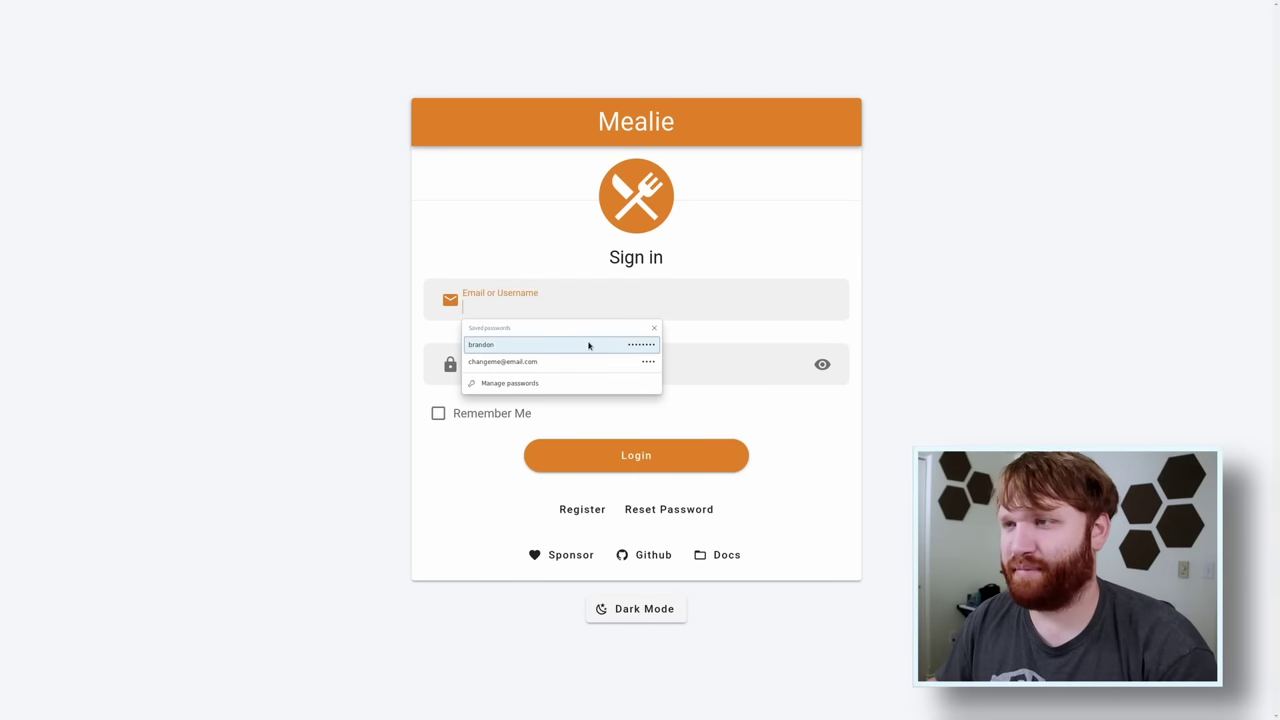
Sign in to Mealie with the saved login and read Roasted Broccoli Soup through to its 196-calorie nutrition.
{"action": "left_click", "coordinate": [588, 344]}
{"action": "left_click", "coordinate": [629, 458]}
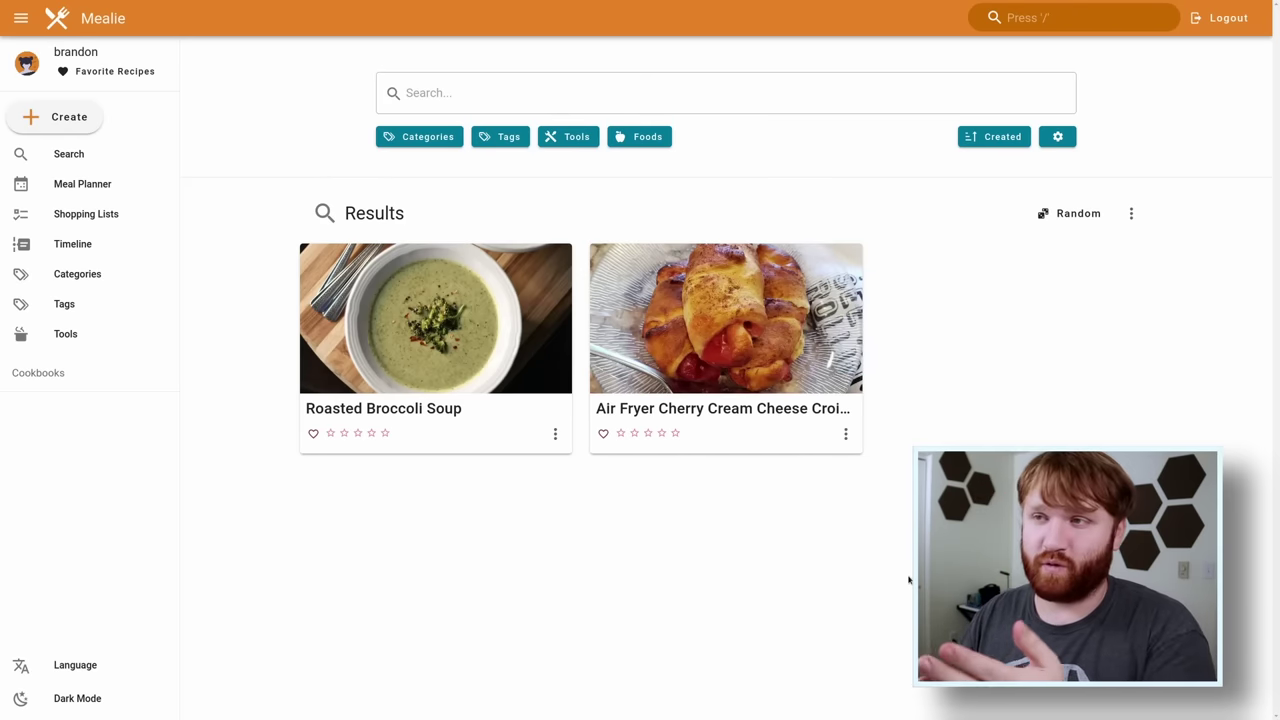
{"action": "left_click", "coordinate": [422, 358]}
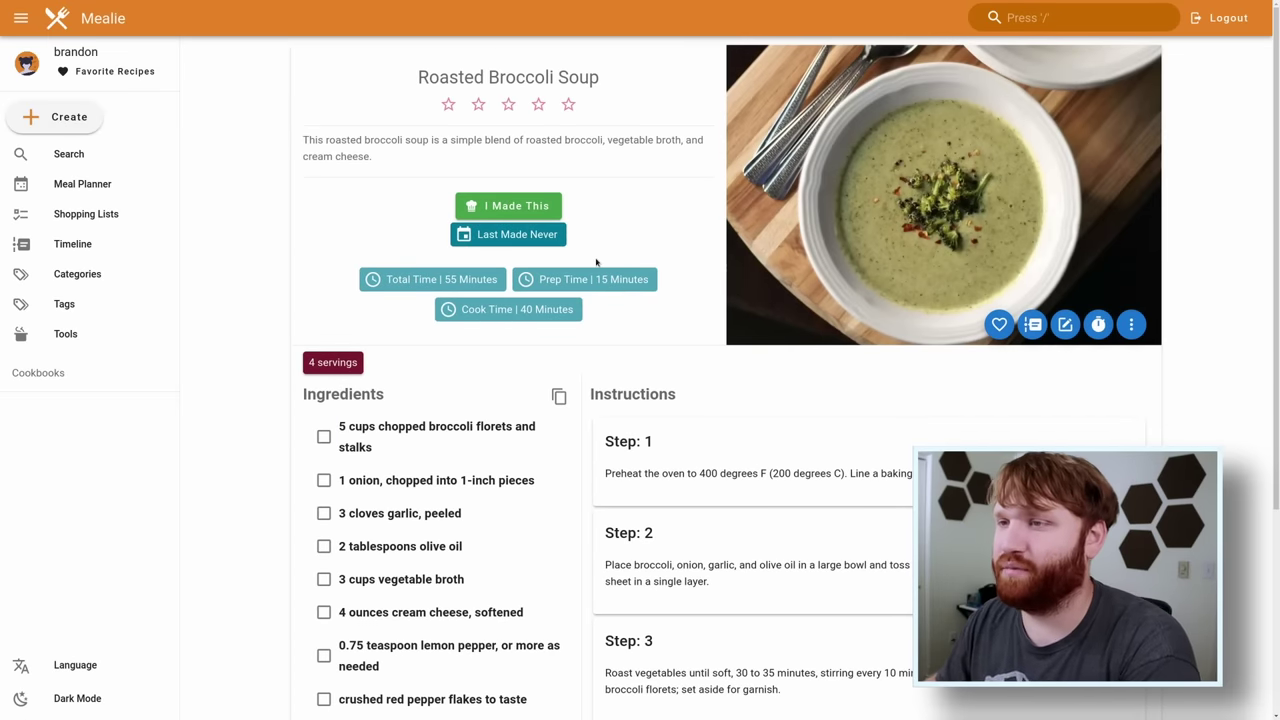
{"action": "scroll", "coordinate": [558, 330], "scroll_direction": "down", "scroll_amount": 1}
{"action": "scroll", "coordinate": [436, 487], "scroll_direction": "down", "scroll_amount": 2}
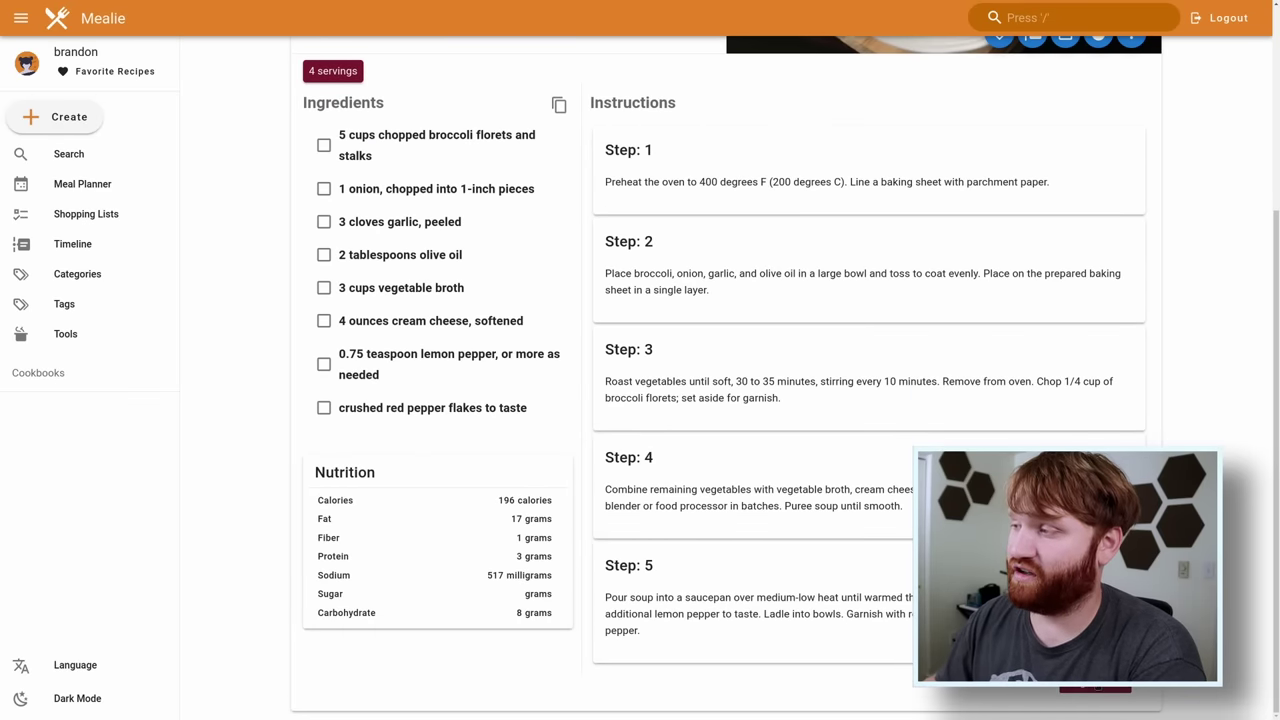
Open the Roasted Broccoli Soup's original Allrecipes source page.
{"action": "left_click", "coordinate": [1095, 688]}
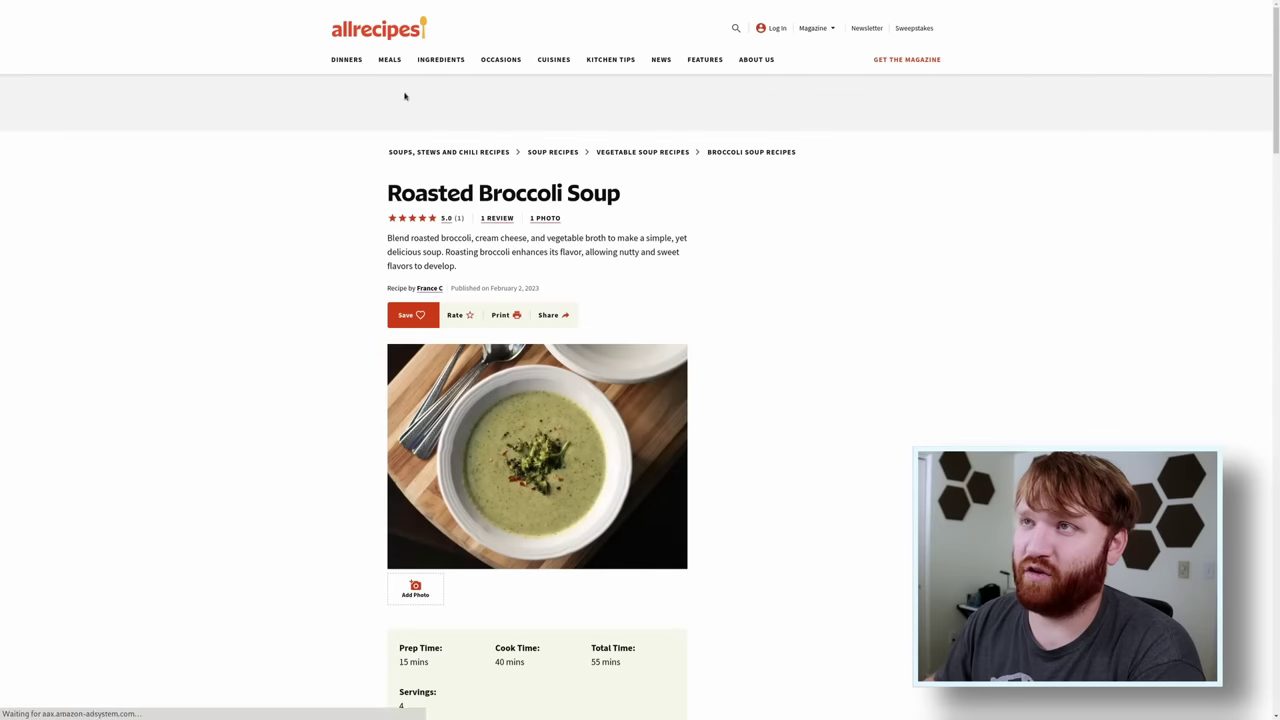
{"action": "scroll", "coordinate": [795, 457], "scroll_direction": "down", "scroll_amount": 6}
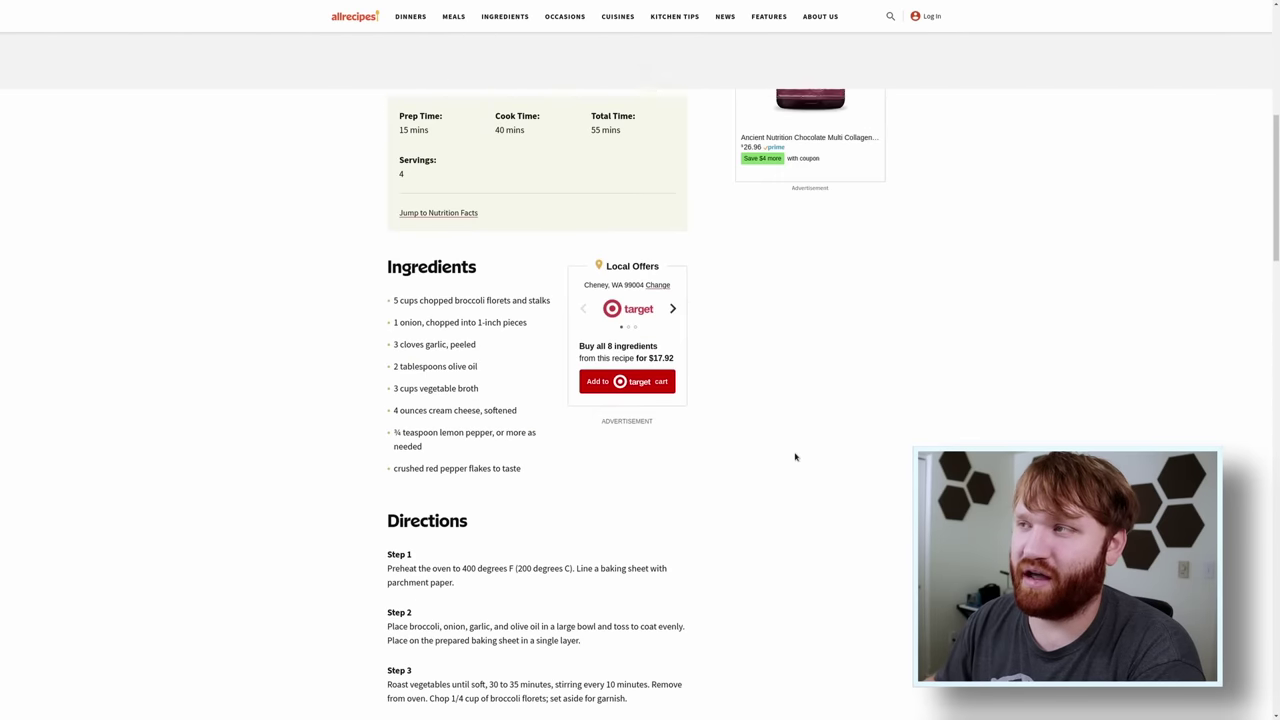
{"action": "scroll", "coordinate": [795, 457], "scroll_direction": "up", "scroll_amount": 5}
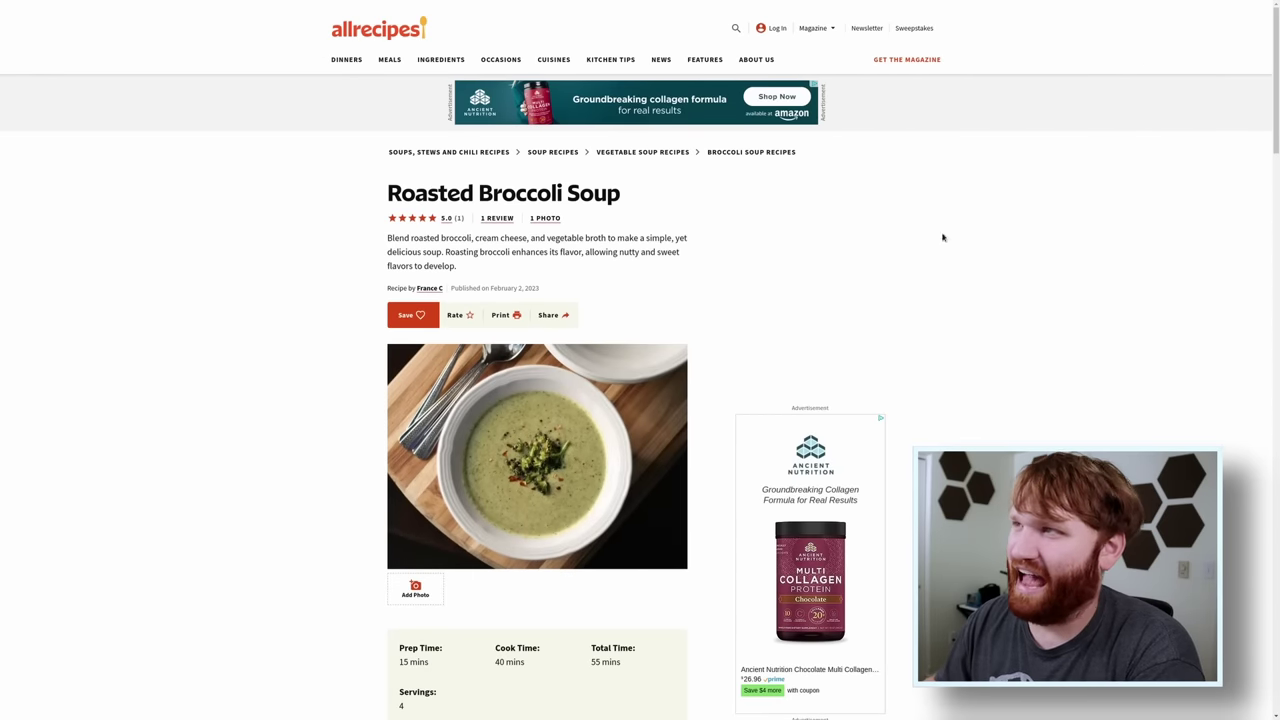
Browse MEALS > Salads and open the Hearts of Palm and Avocado Salad recipe.
{"action": "mouse_move", "coordinate": [375, 60]}
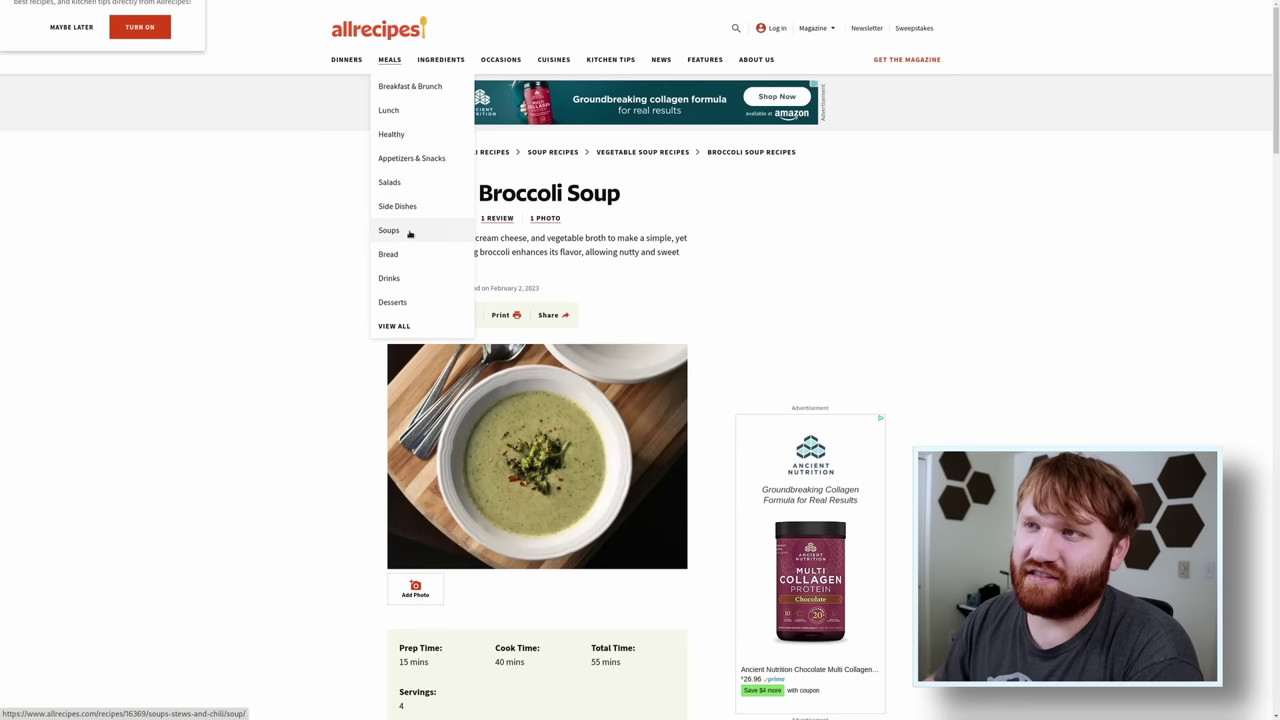
{"action": "left_click", "coordinate": [389, 192]}
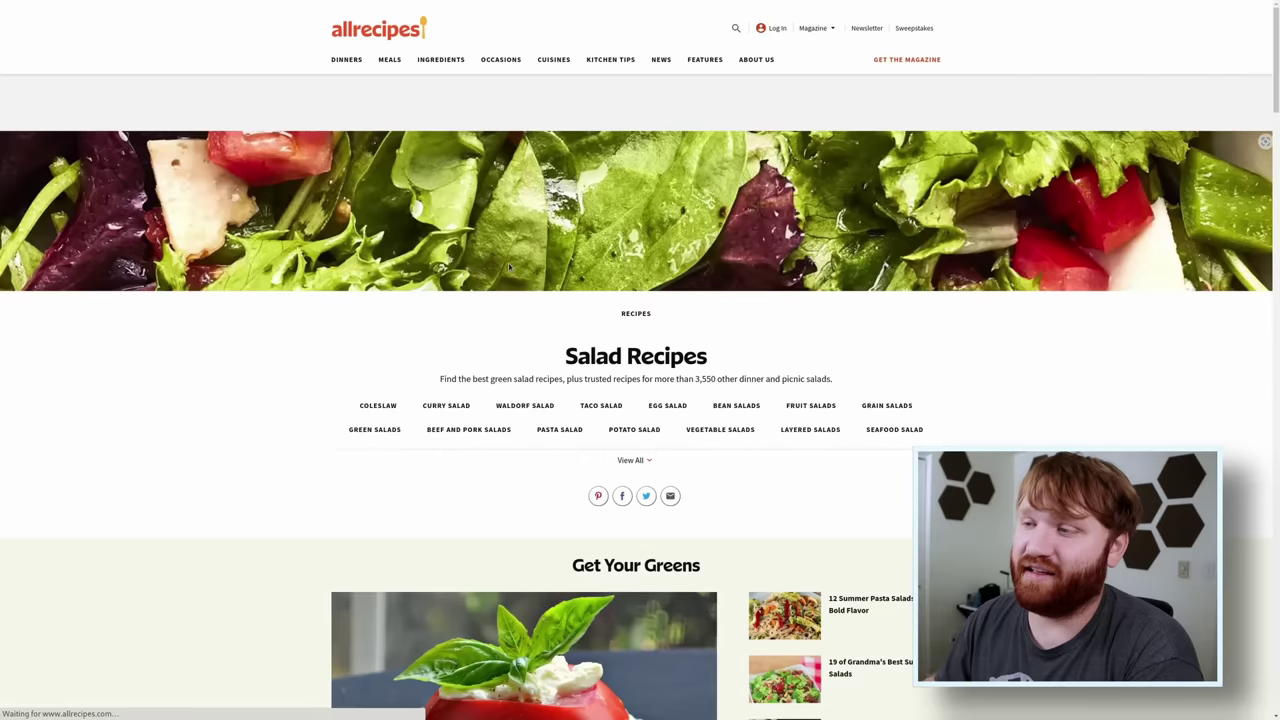
{"action": "scroll", "coordinate": [509, 266], "scroll_direction": "down", "scroll_amount": 5}
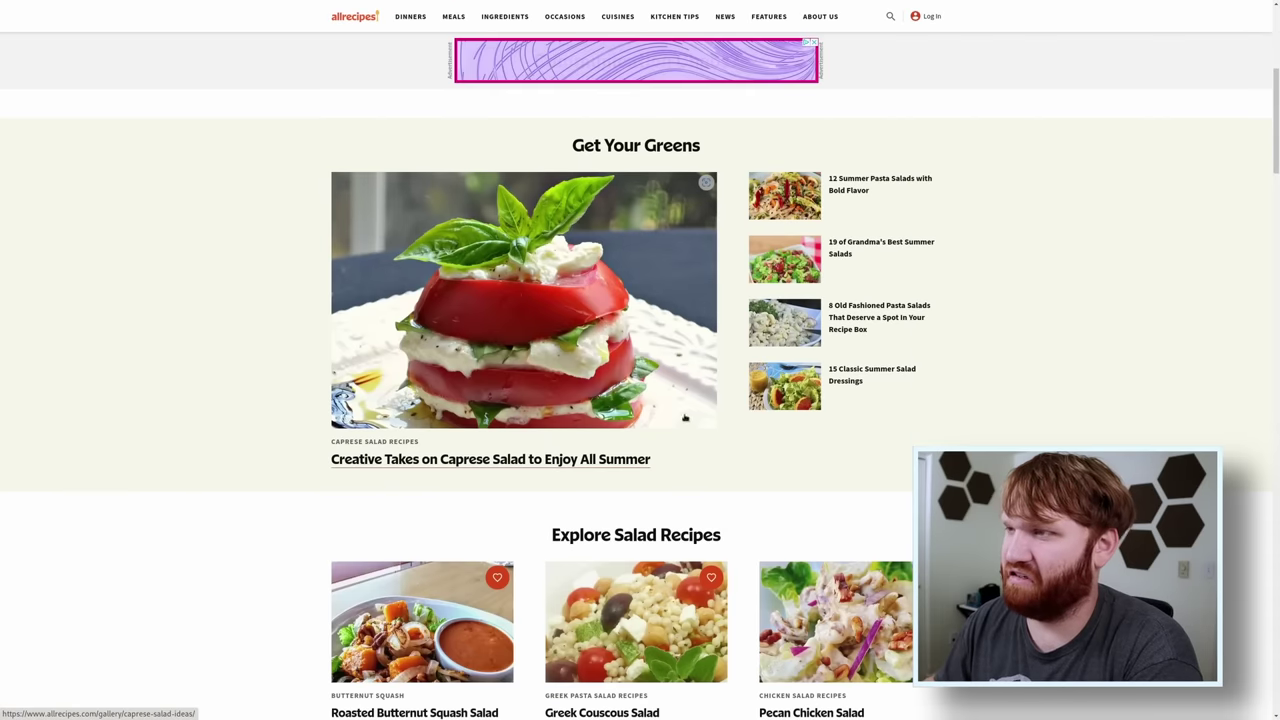
{"action": "scroll", "coordinate": [682, 341], "scroll_direction": "down", "scroll_amount": 5}
{"action": "left_click", "coordinate": [566, 439]}
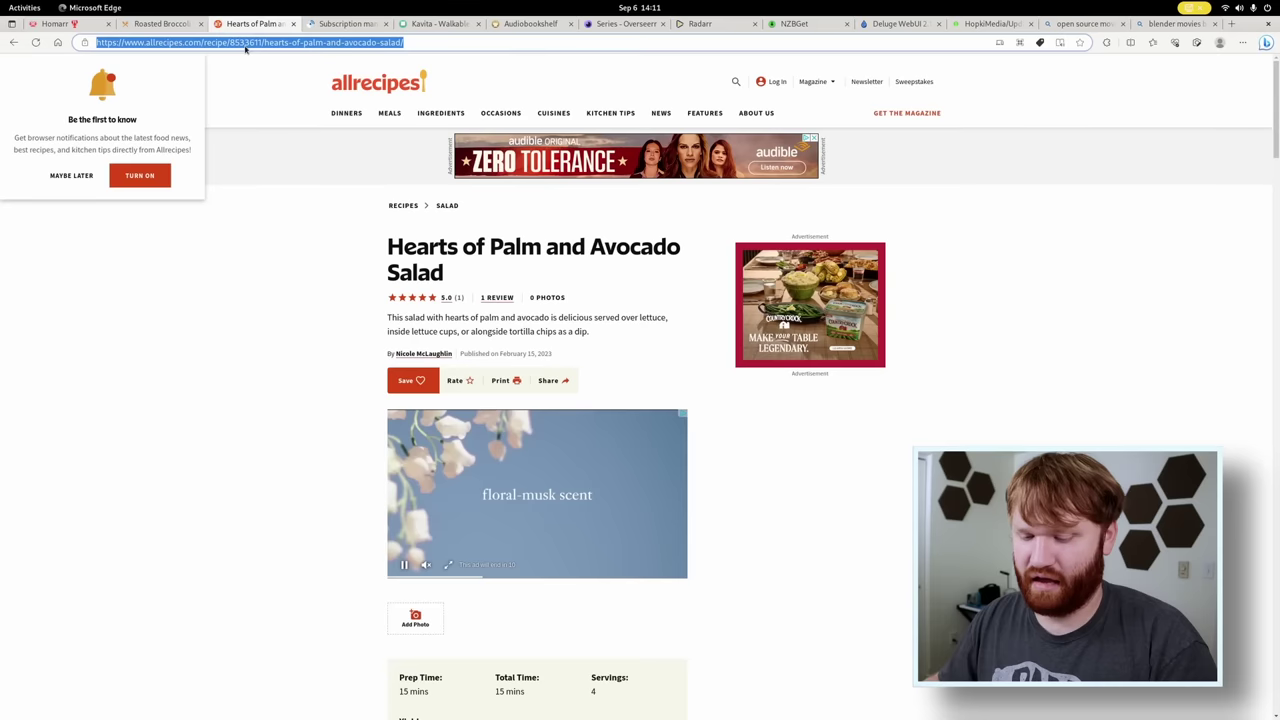
Import the Hearts of Palm and Avocado Salad into Mealie from its pasted Allrecipes link.
{"action": "left_click", "coordinate": [160, 23]}
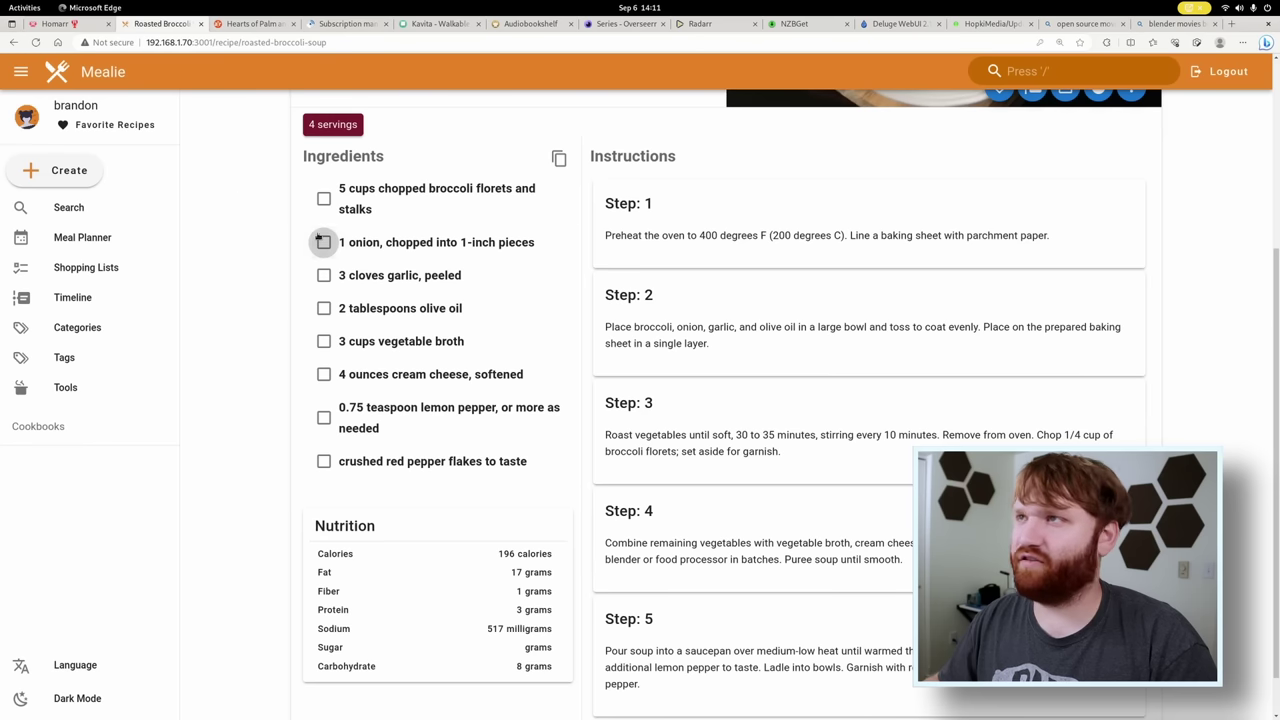
{"action": "key", "text": "F11"}
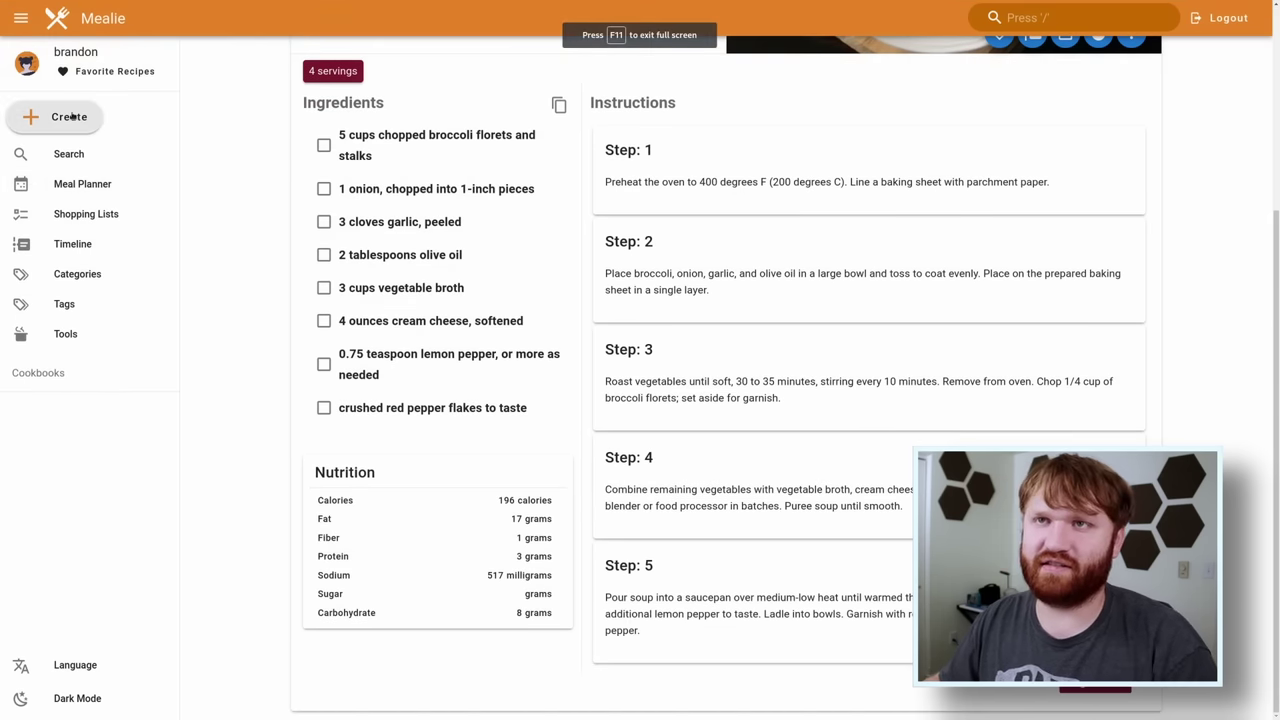
{"action": "mouse_move", "coordinate": [107, 133]}
{"action": "left_click", "coordinate": [120, 172]}
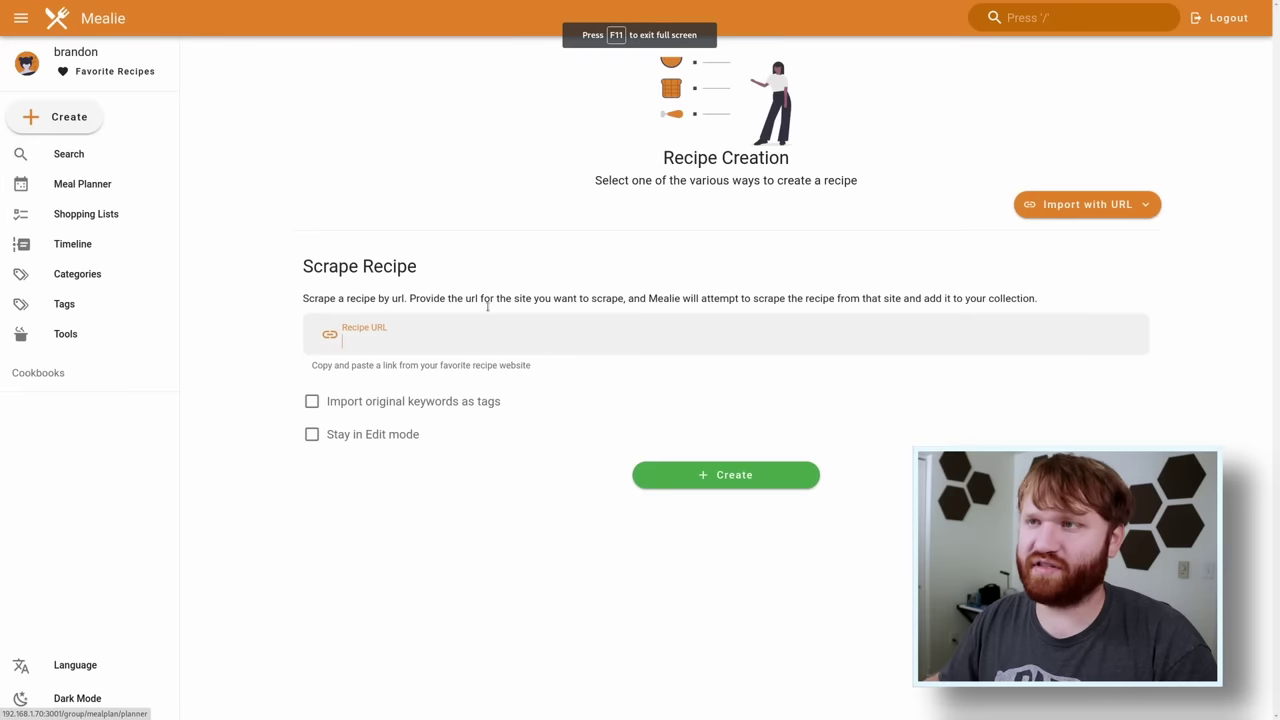
{"action": "type", "text": "https://www.allrecipes.com/recipe/8533611/hearts-of-palm-and-avocado-salad/"}
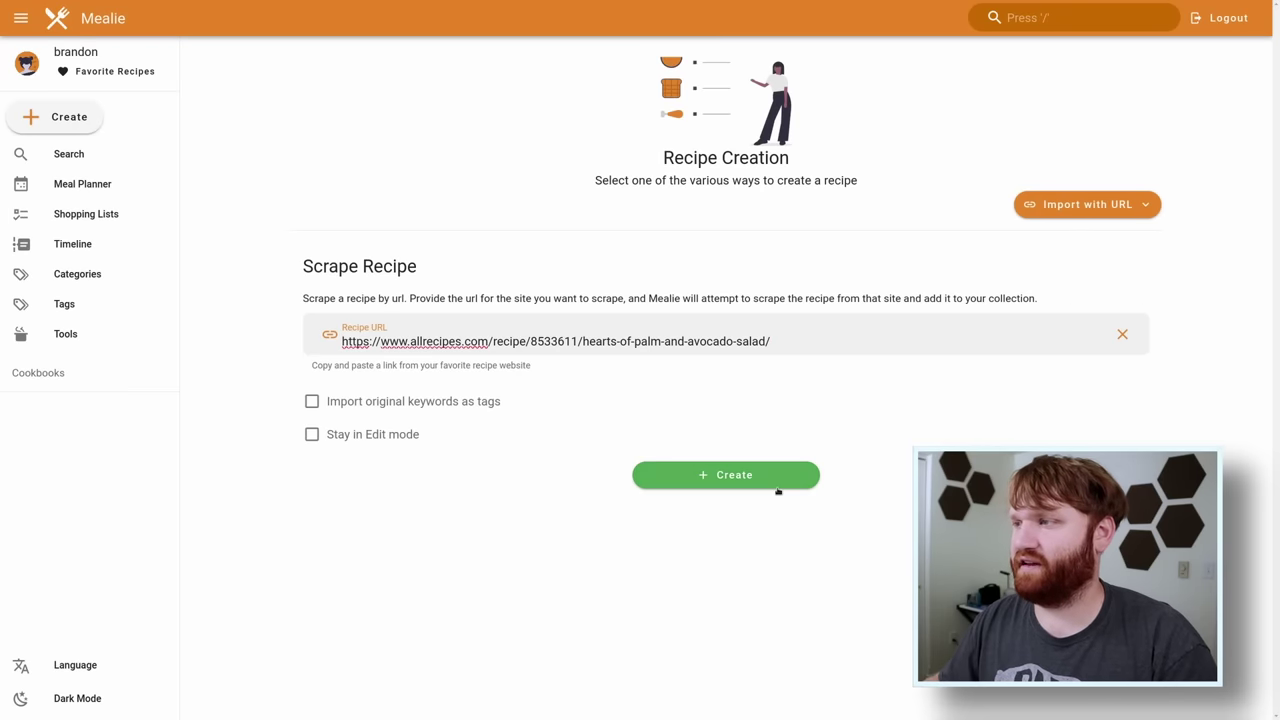
{"action": "left_click", "coordinate": [772, 482]}
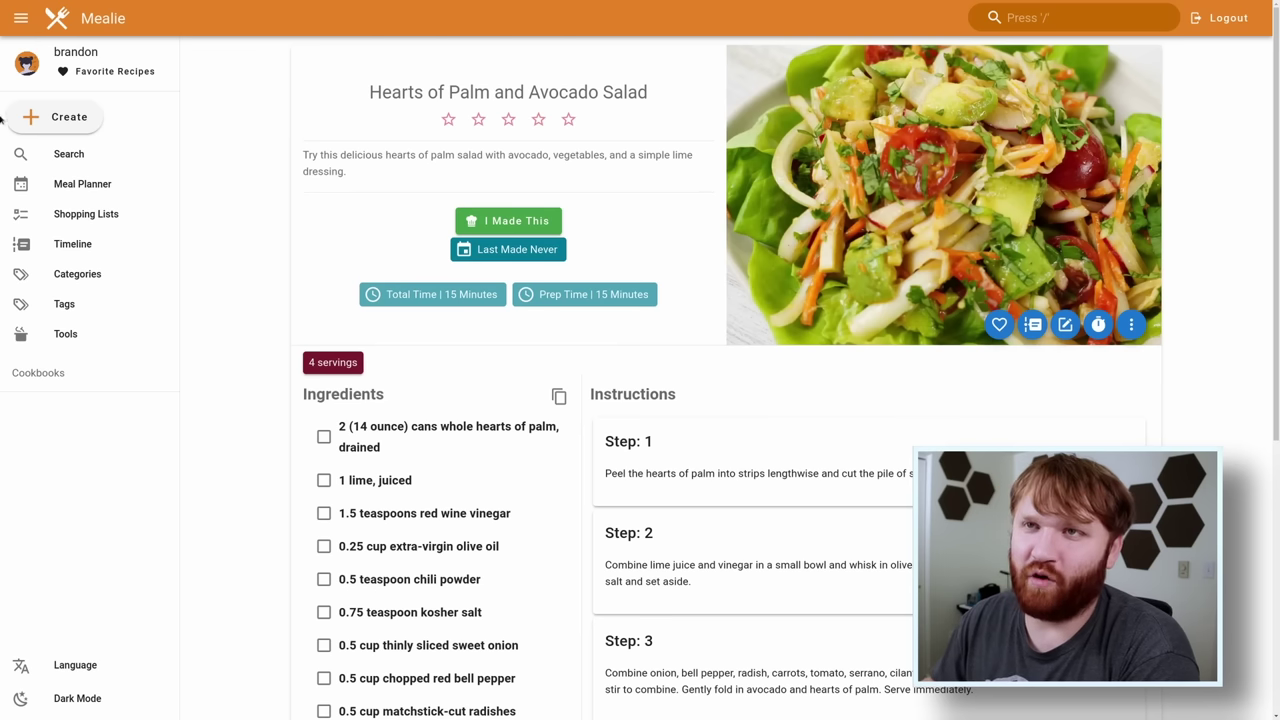
Open Mealie's weekly meal planner, showing the empty Sep 6–12 week.
{"action": "left_click", "coordinate": [89, 124]}
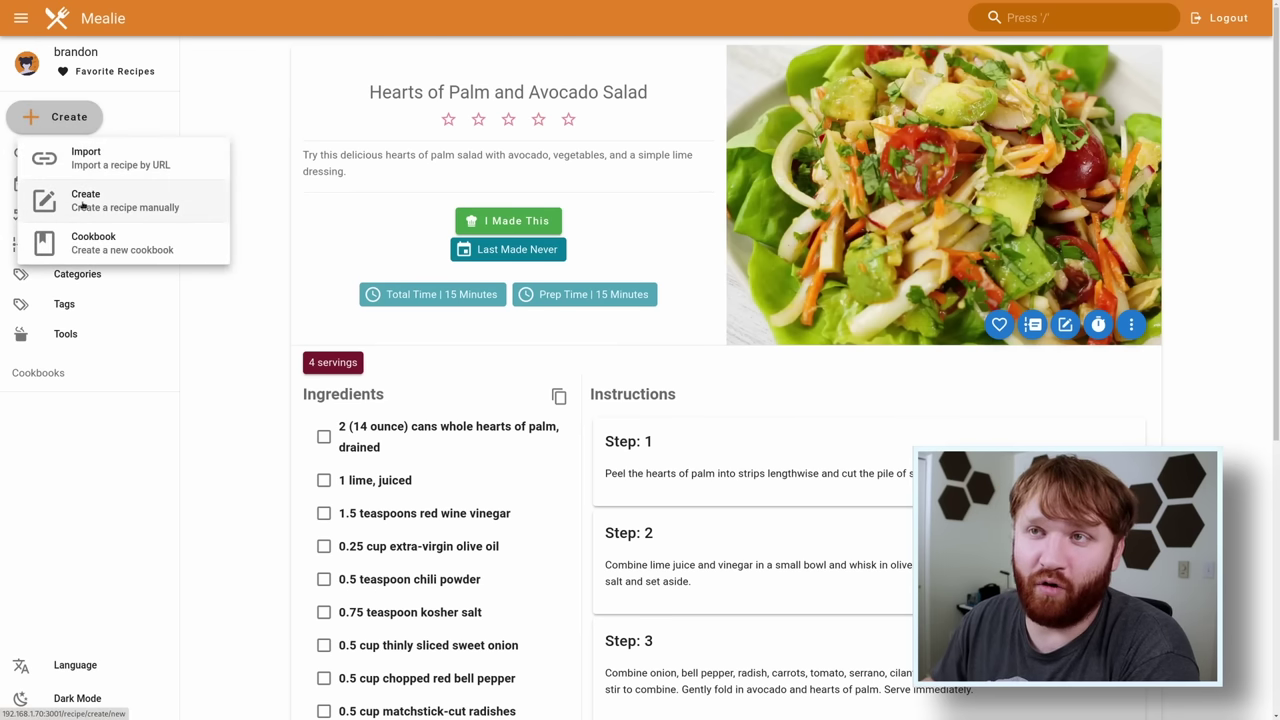
{"action": "left_click", "coordinate": [240, 139]}
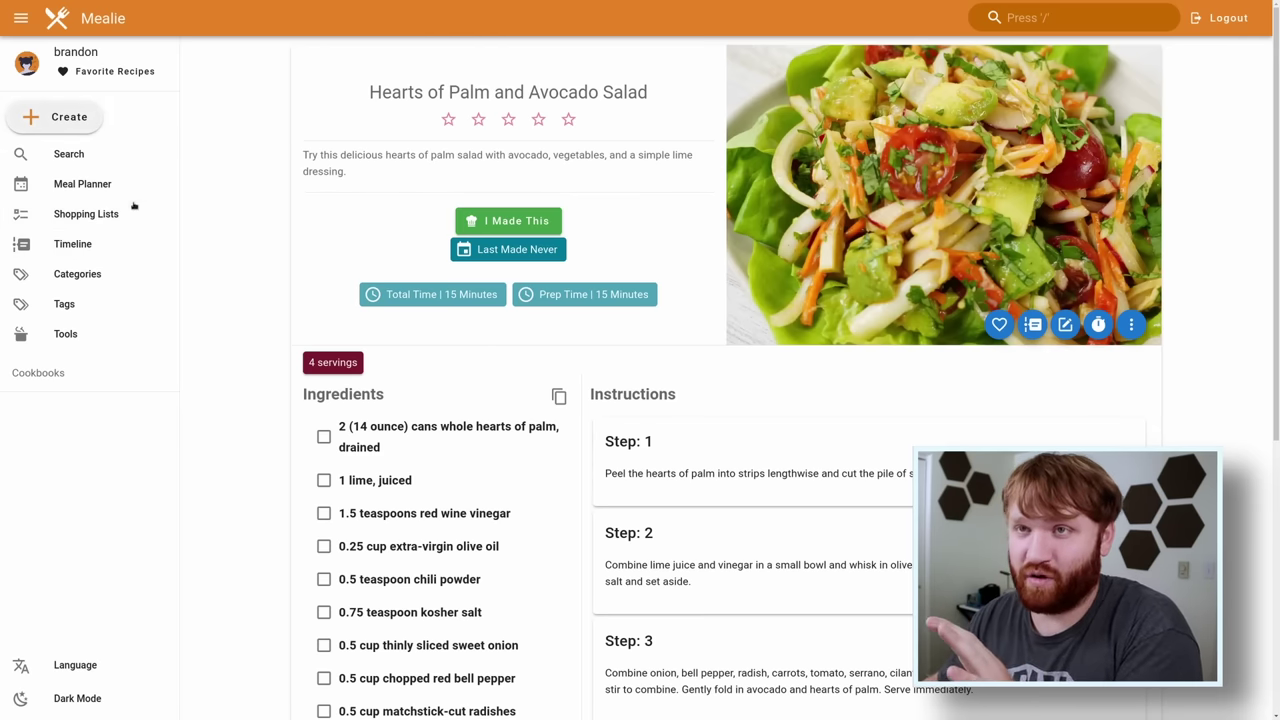
{"action": "left_click", "coordinate": [130, 184]}
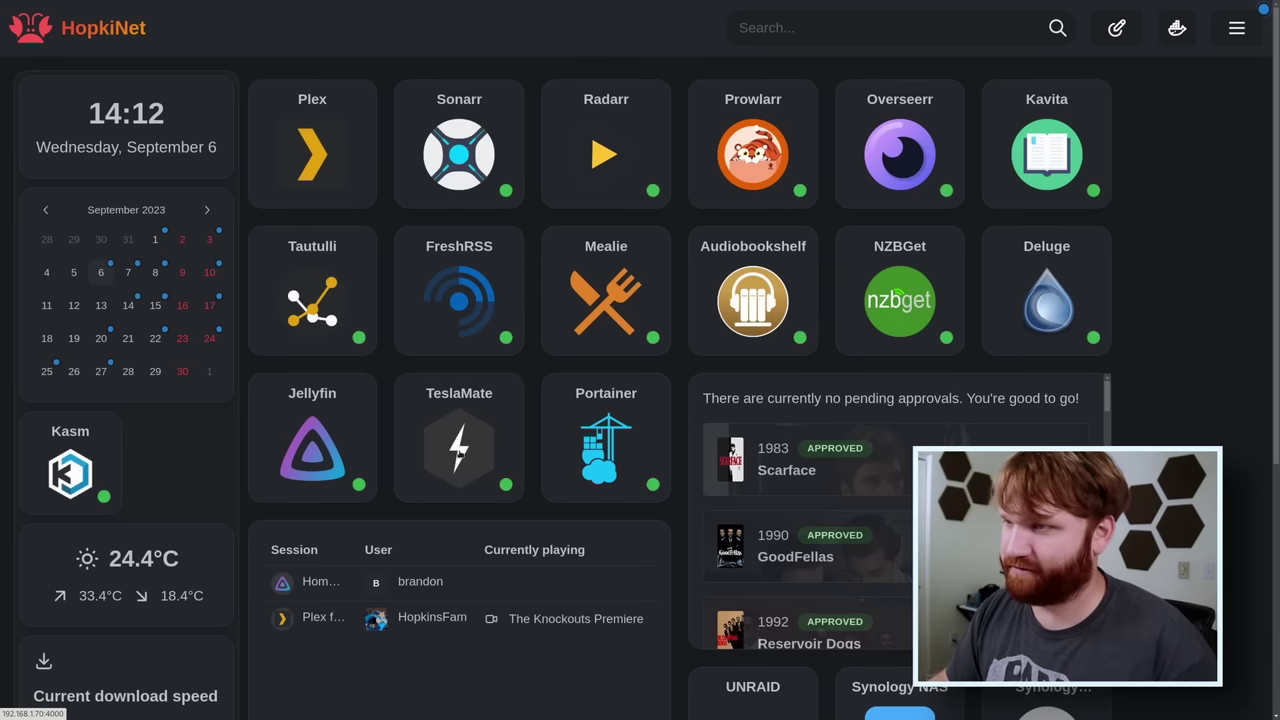
Open TeslaMate's Statistics and the 2023 September trip summary: 60.8 mi at 277 Wh/mi.
{"action": "left_click", "coordinate": [460, 426]}
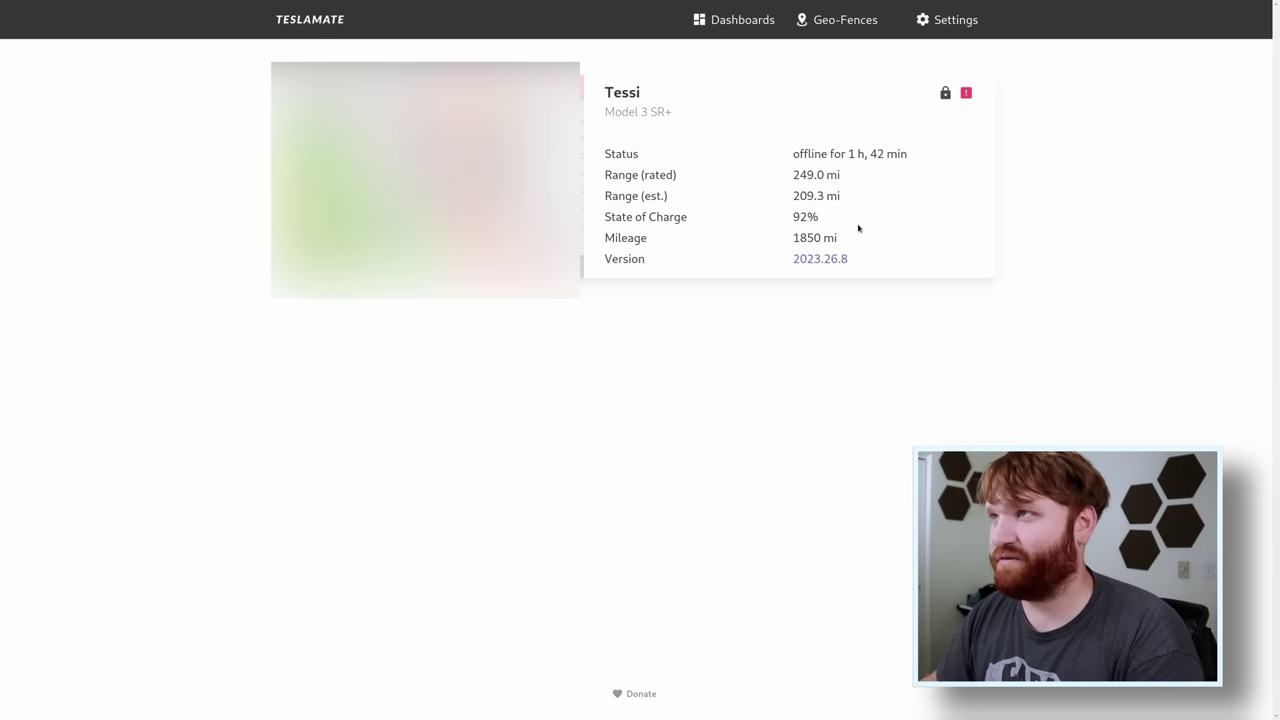
{"action": "mouse_move", "coordinate": [769, 31]}
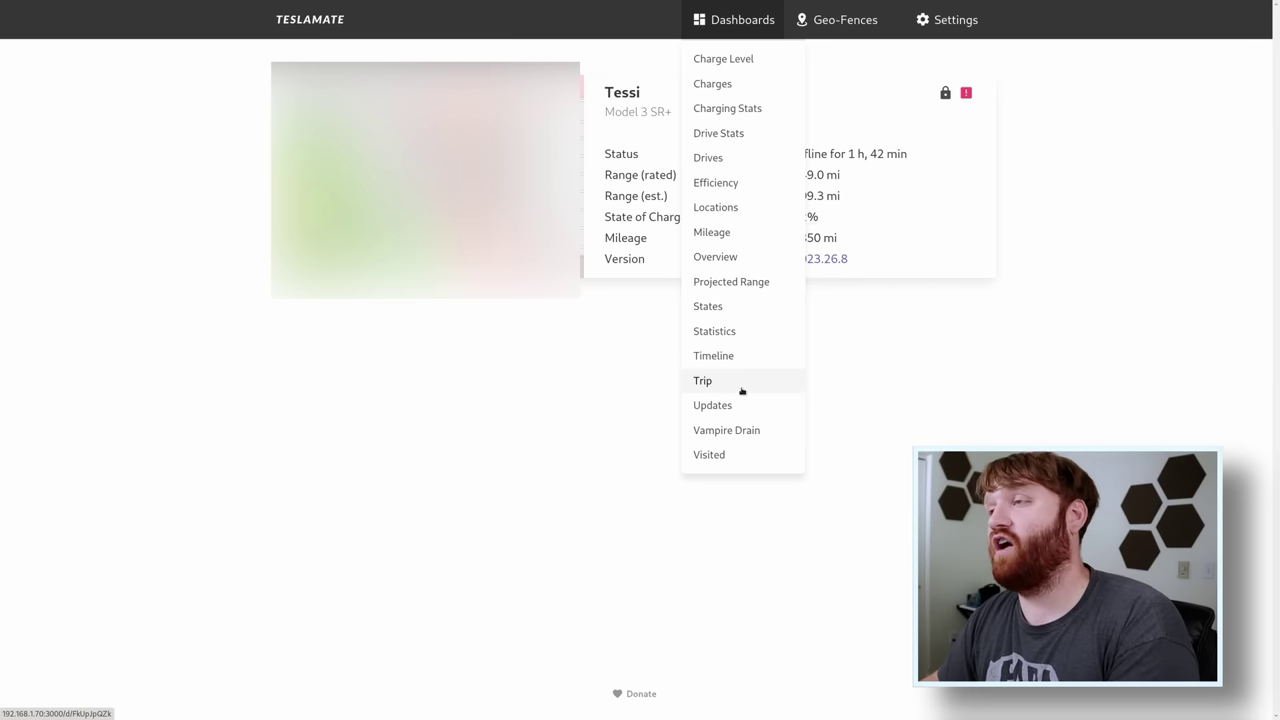
{"action": "left_click", "coordinate": [717, 333]}
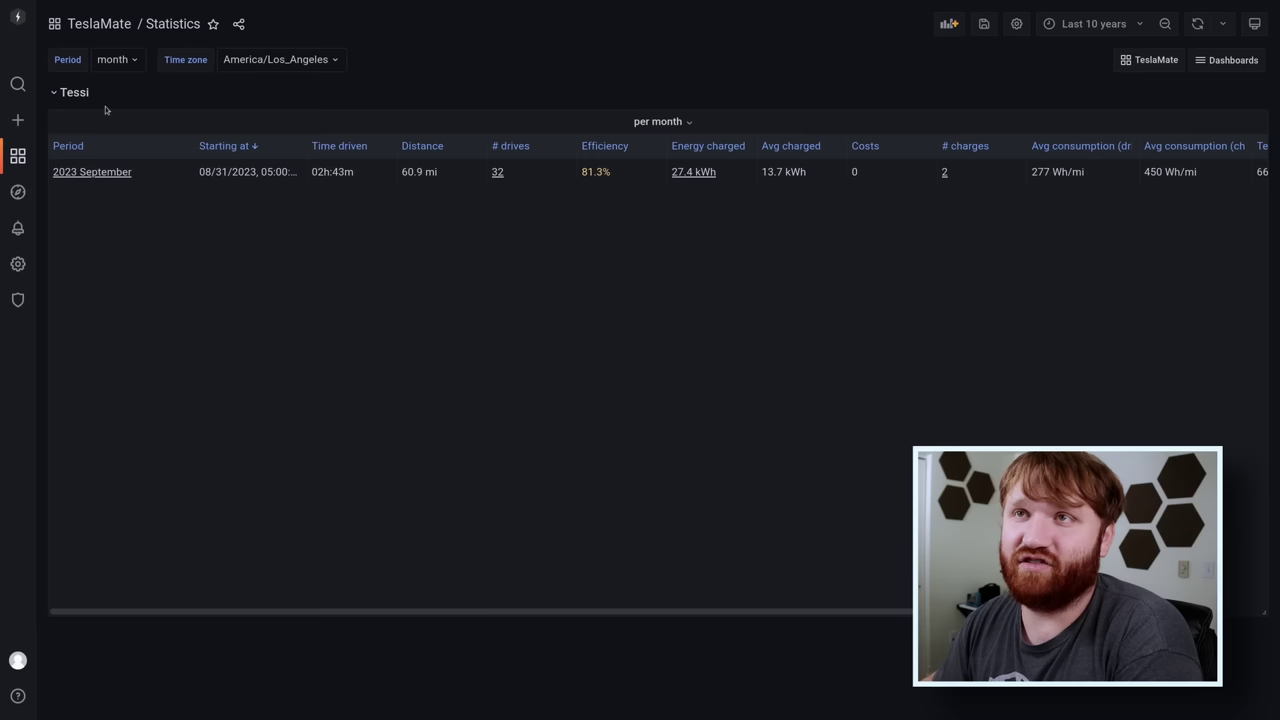
{"action": "left_click", "coordinate": [92, 172]}
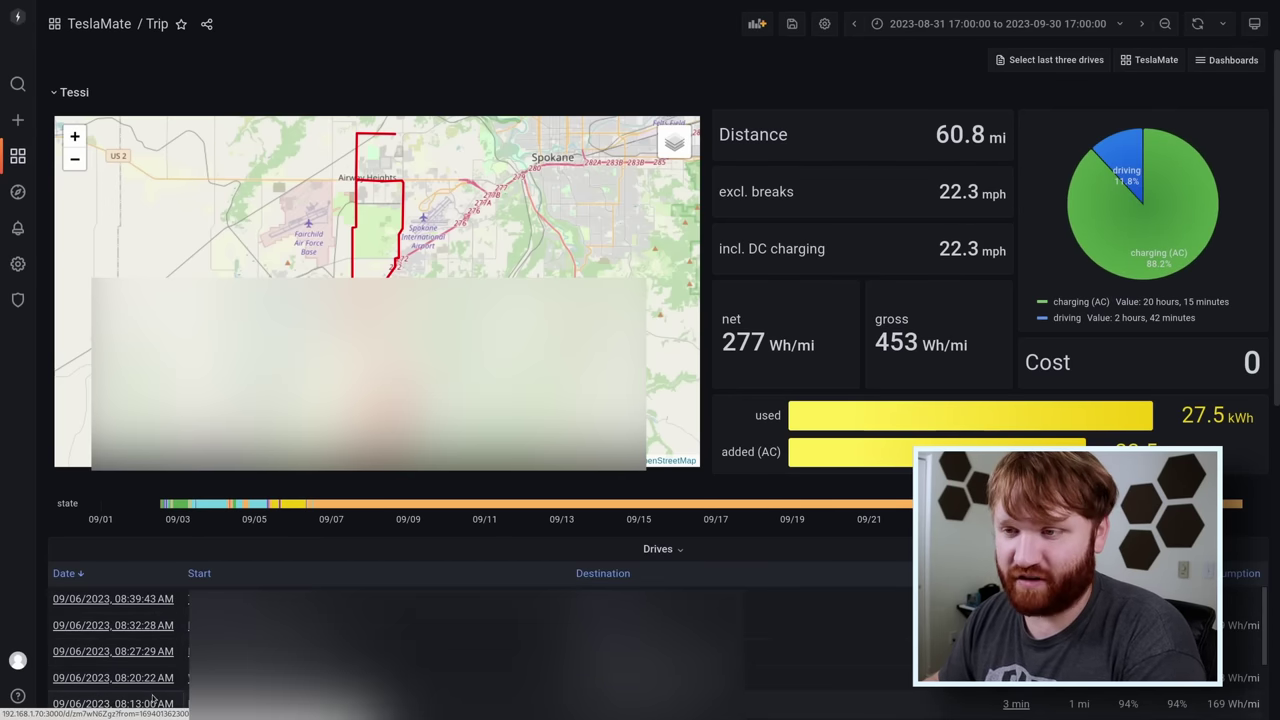
Open the 4.95 mi 2 September drive and review its power, tire pressure, elevation and temperature charts.
{"action": "left_click", "coordinate": [137, 651]}
{"action": "scroll", "coordinate": [660, 146], "scroll_direction": "down", "scroll_amount": 3}
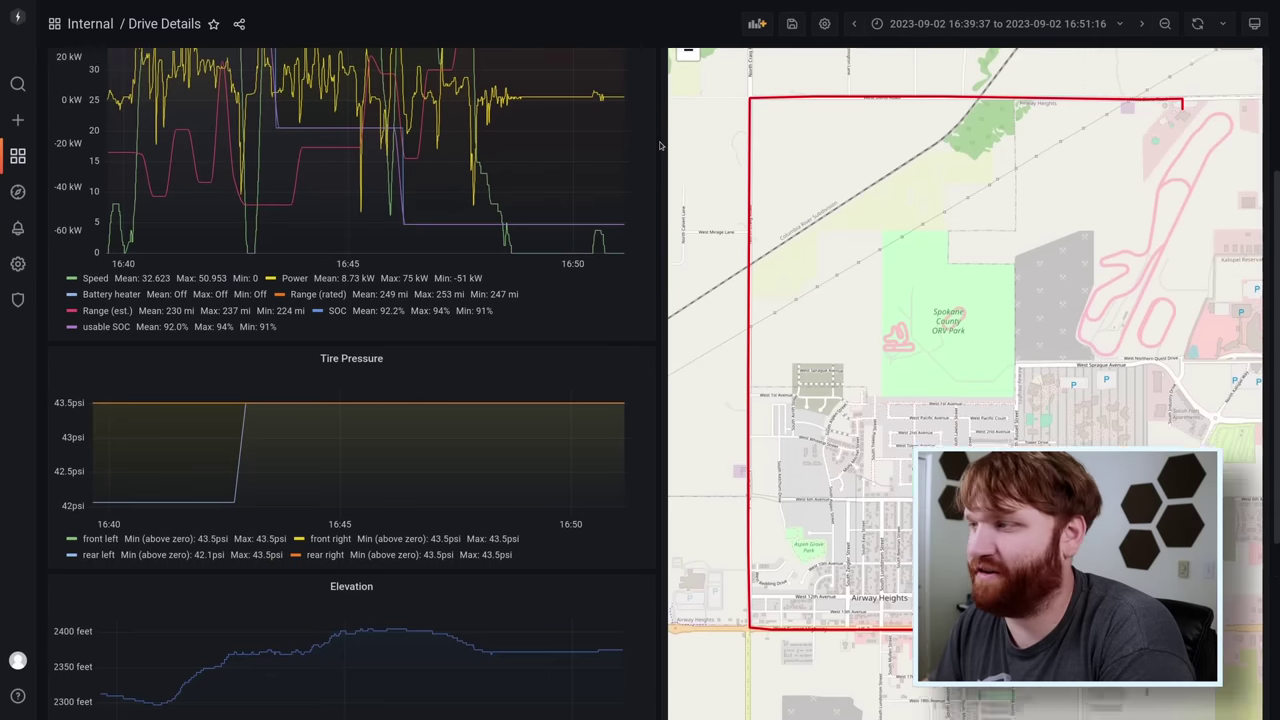
{"action": "scroll", "coordinate": [660, 146], "scroll_direction": "up", "scroll_amount": 3}
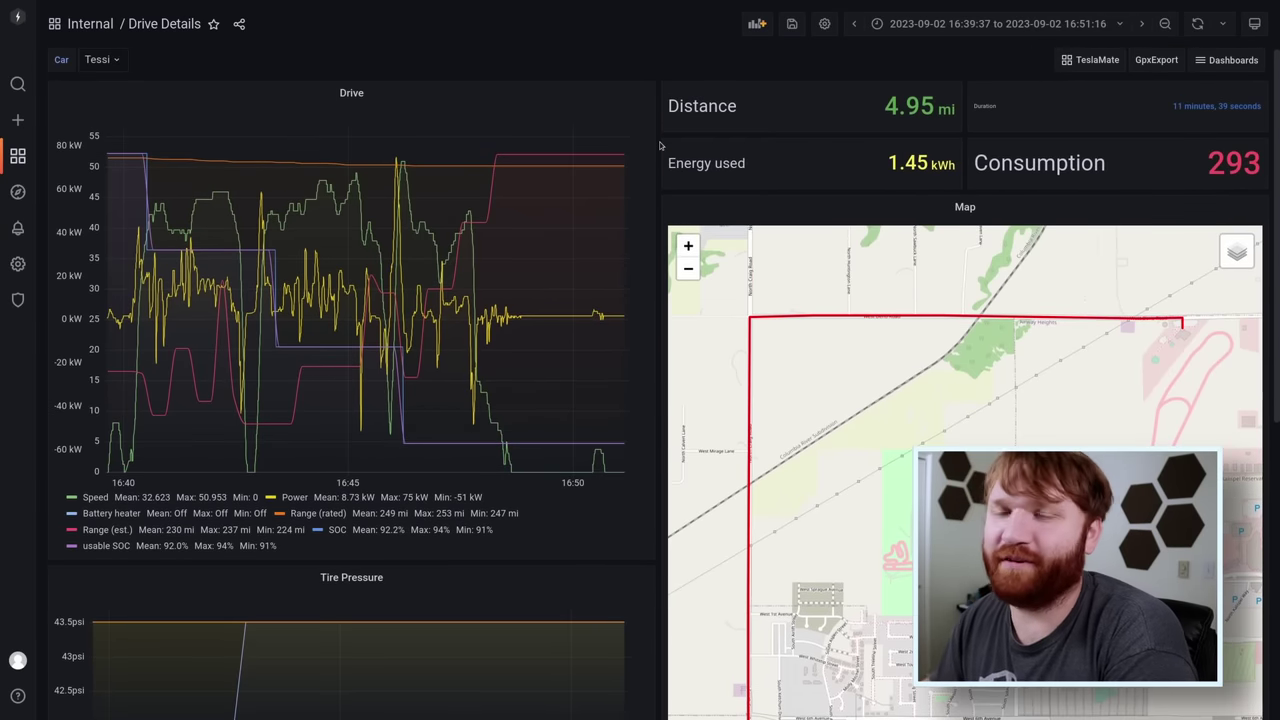
{"action": "scroll", "coordinate": [660, 146], "scroll_direction": "down", "scroll_amount": 3}
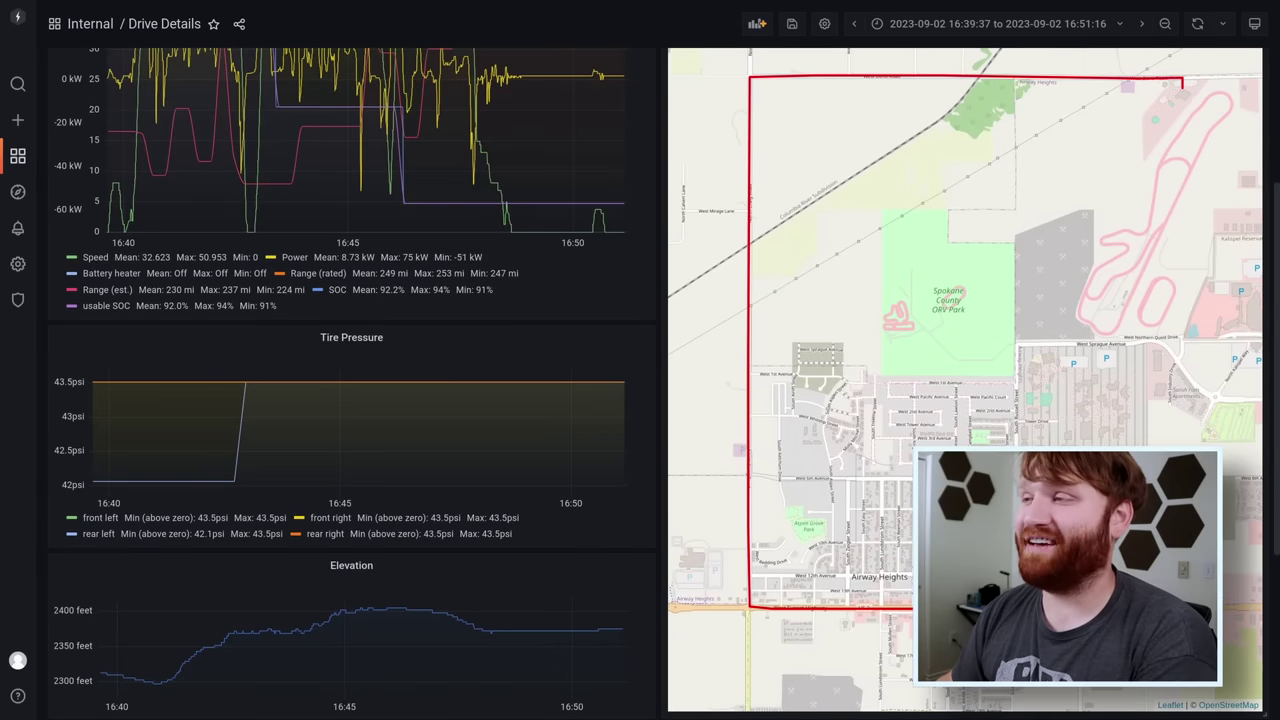
{"action": "scroll", "coordinate": [757, 400], "scroll_direction": "up", "scroll_amount": 3}
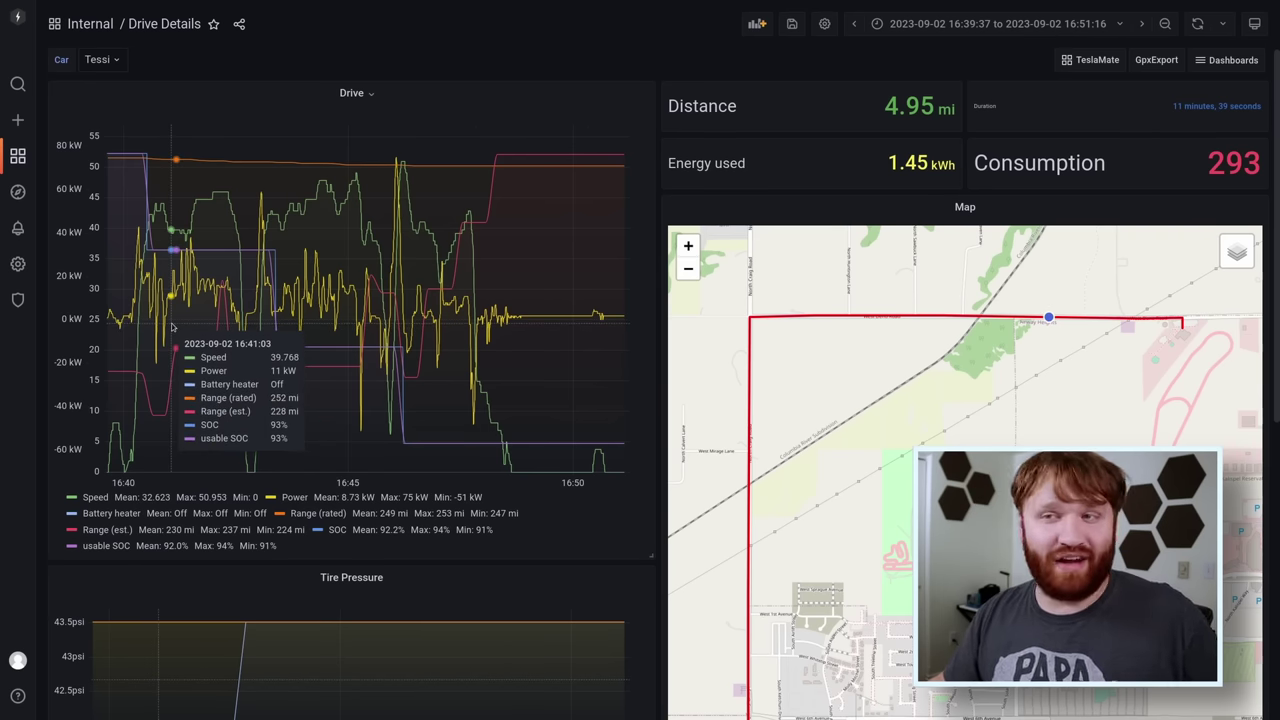
{"action": "scroll", "coordinate": [408, 416], "scroll_direction": "down", "scroll_amount": 5}
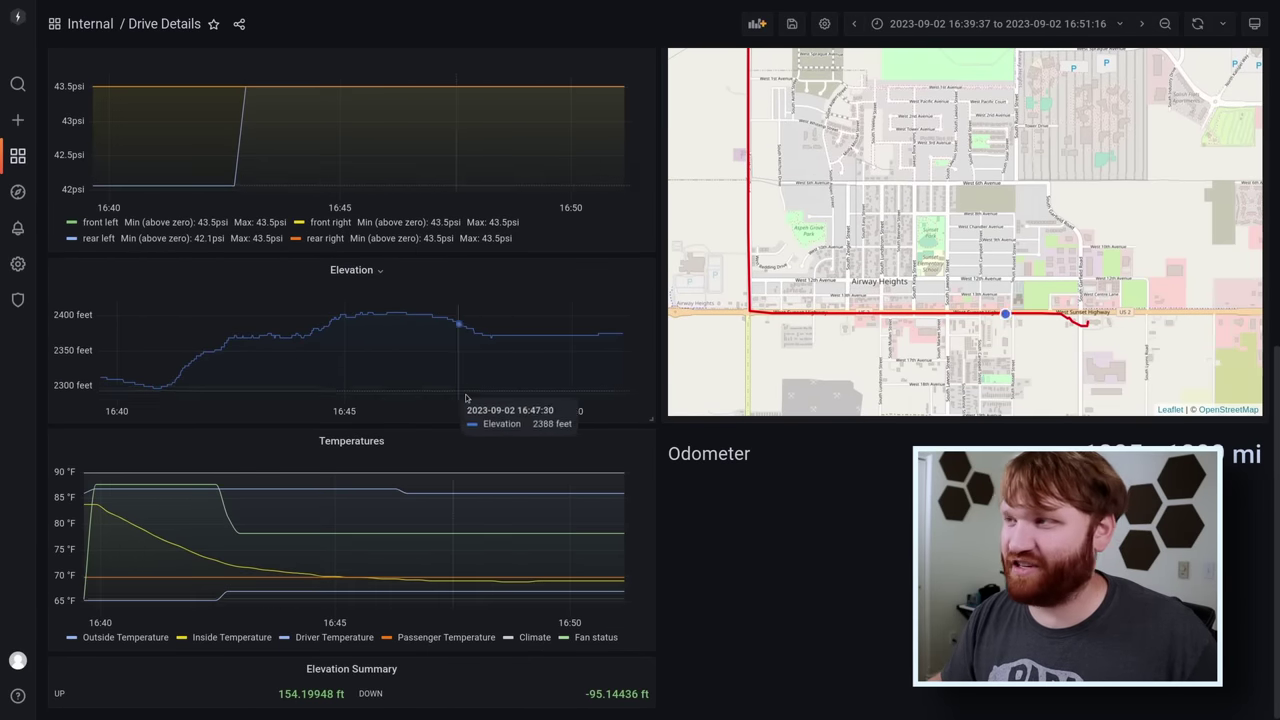
{"action": "scroll", "coordinate": [420, 405], "scroll_direction": "up", "scroll_amount": 5}
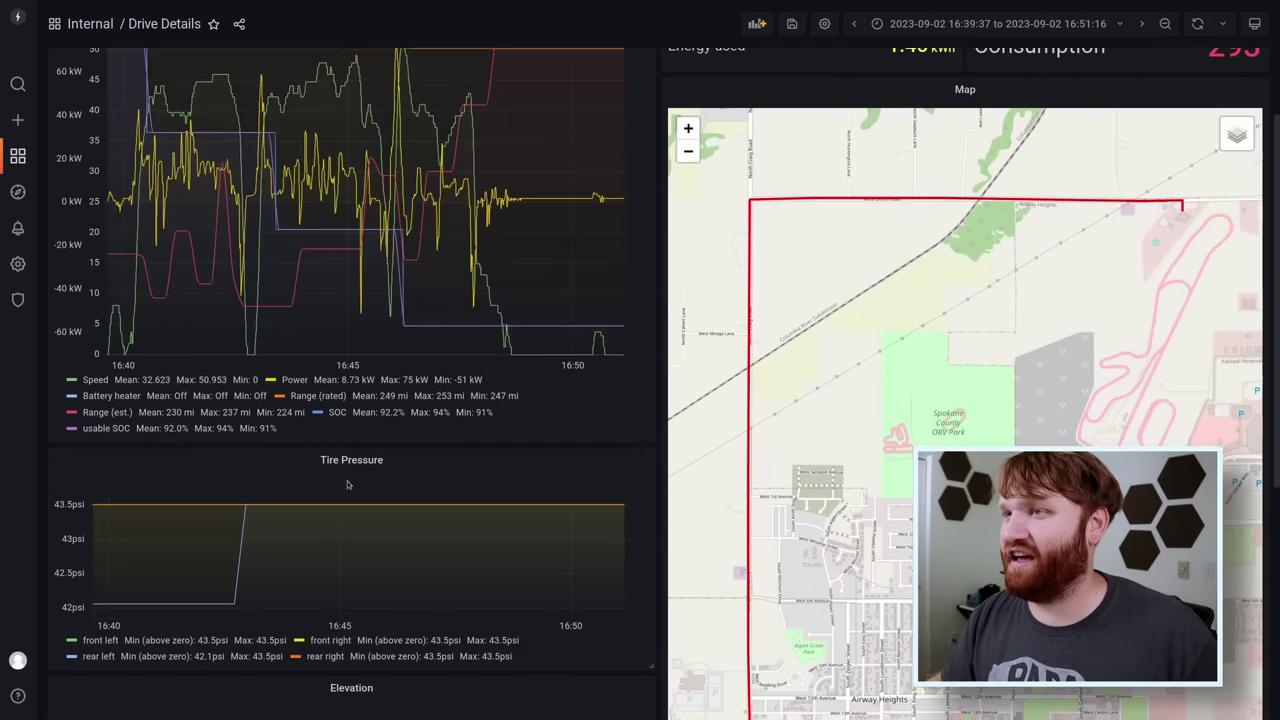
{"action": "scroll", "coordinate": [485, 358], "scroll_direction": "up", "scroll_amount": 1}
{"action": "scroll", "coordinate": [480, 360], "scroll_direction": "down", "scroll_amount": 2}
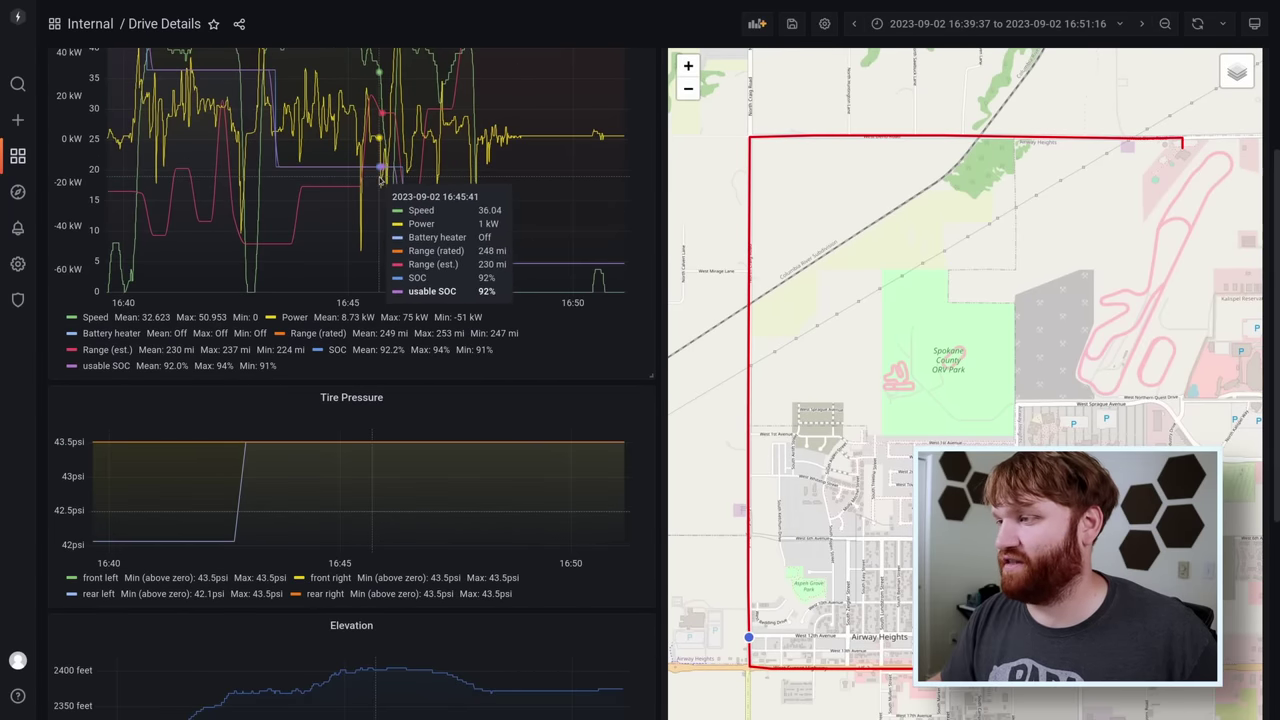
{"action": "scroll", "coordinate": [335, 440], "scroll_direction": "down", "scroll_amount": 5}
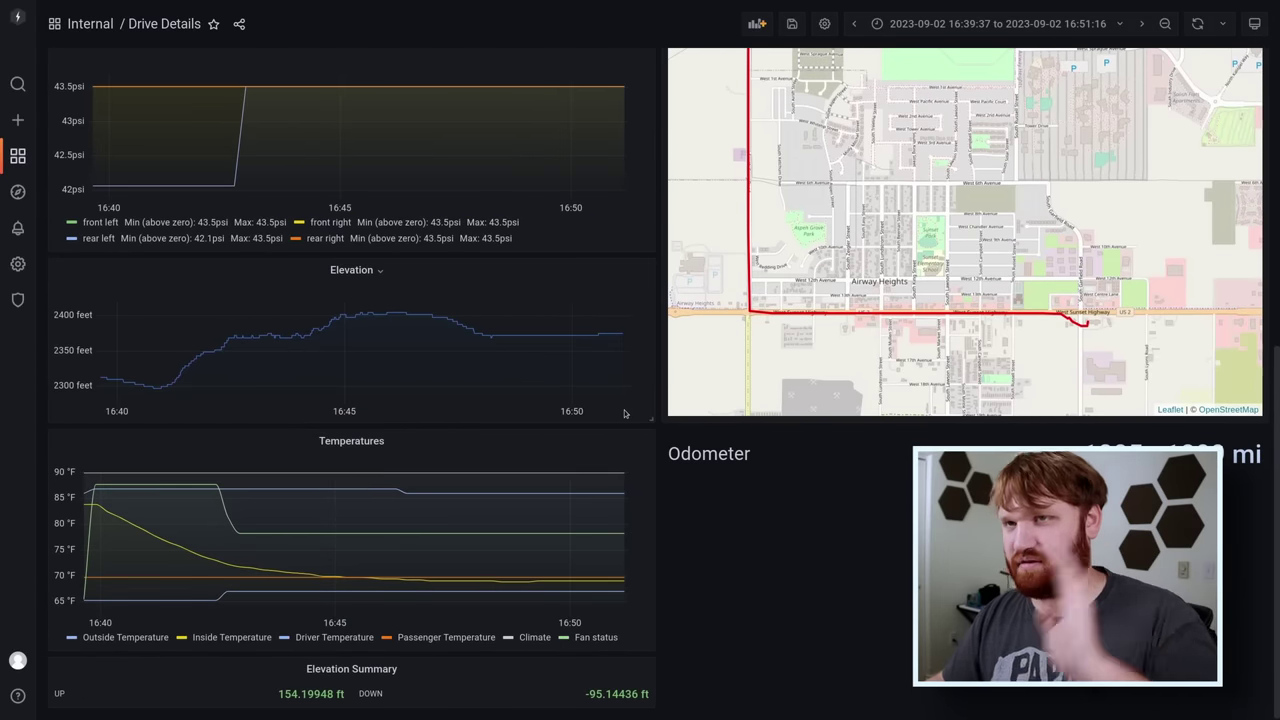
{"action": "scroll", "coordinate": [693, 477], "scroll_direction": "up", "scroll_amount": 7}
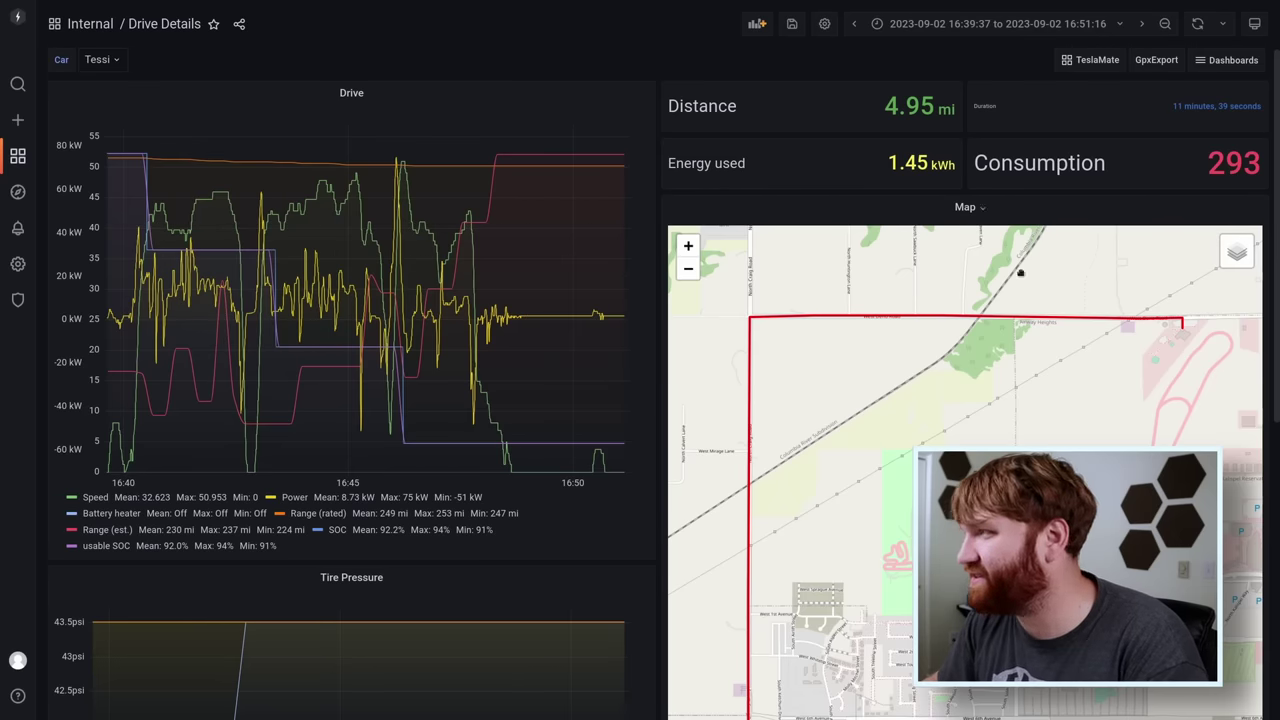
Open TeslaMate's States dashboard for Tessi and highlight its 97.0% parked figure.
{"action": "key", "text": "s"}
{"action": "key", "text": "o"}
{"action": "scroll", "coordinate": [508, 309], "scroll_direction": "down", "scroll_amount": 1}
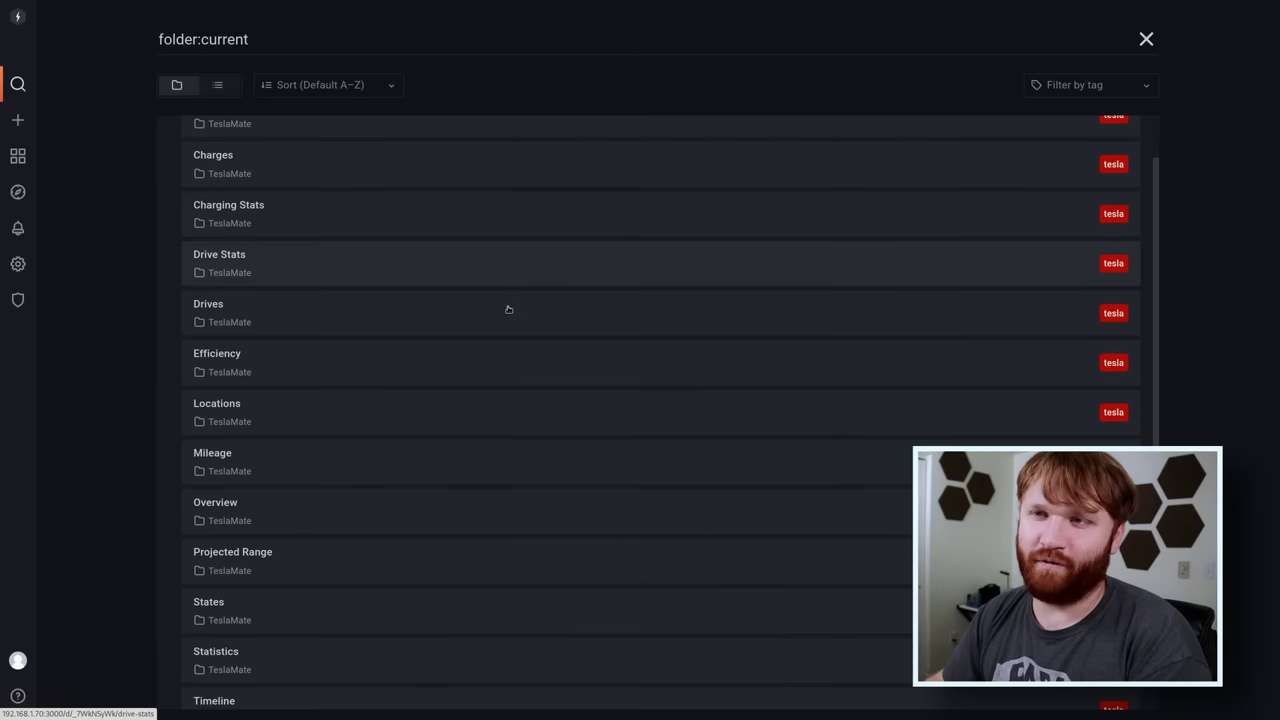
{"action": "scroll", "coordinate": [464, 313], "scroll_direction": "down", "scroll_amount": 2}
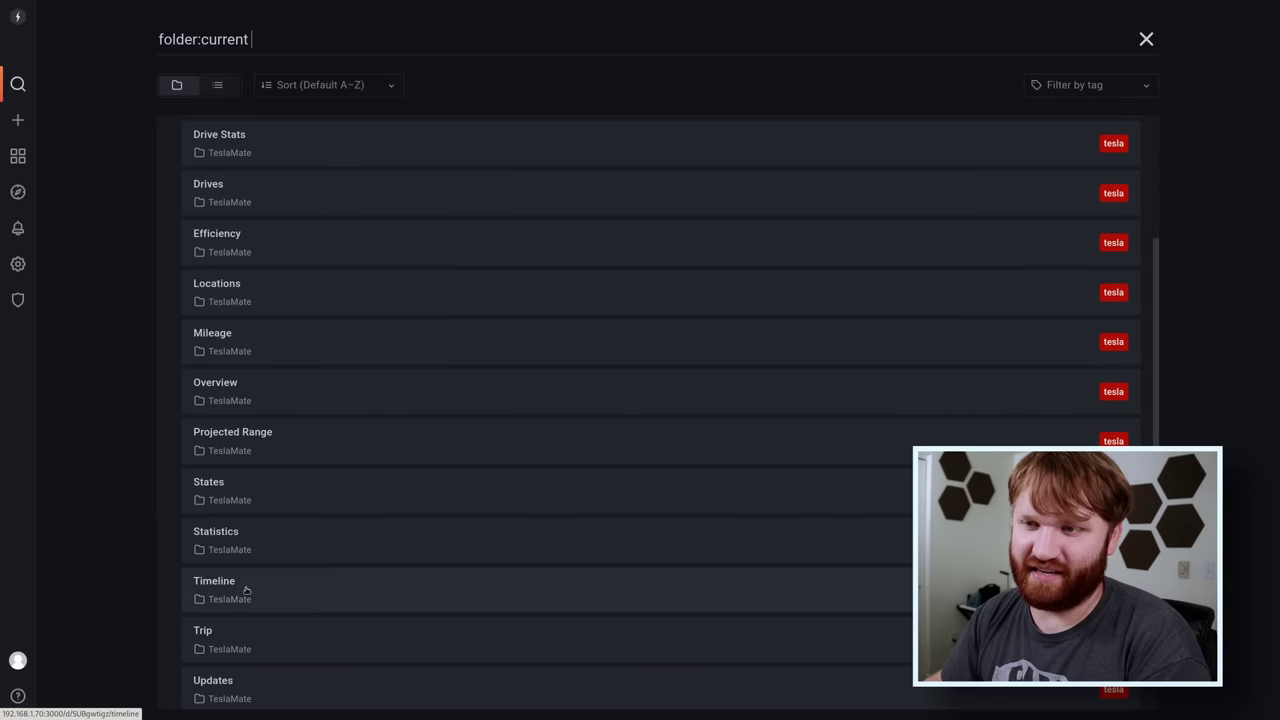
{"action": "scroll", "coordinate": [392, 506], "scroll_direction": "up", "scroll_amount": 3}
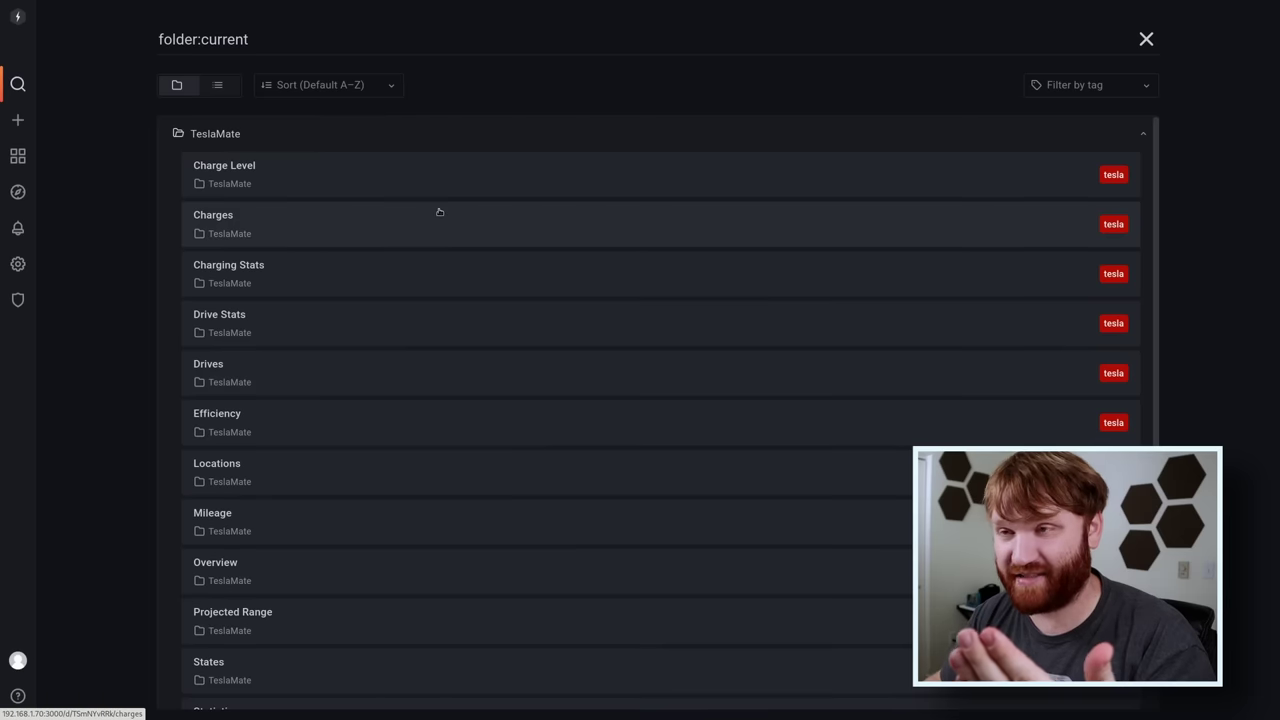
{"action": "scroll", "coordinate": [300, 386], "scroll_direction": "down", "scroll_amount": 3}
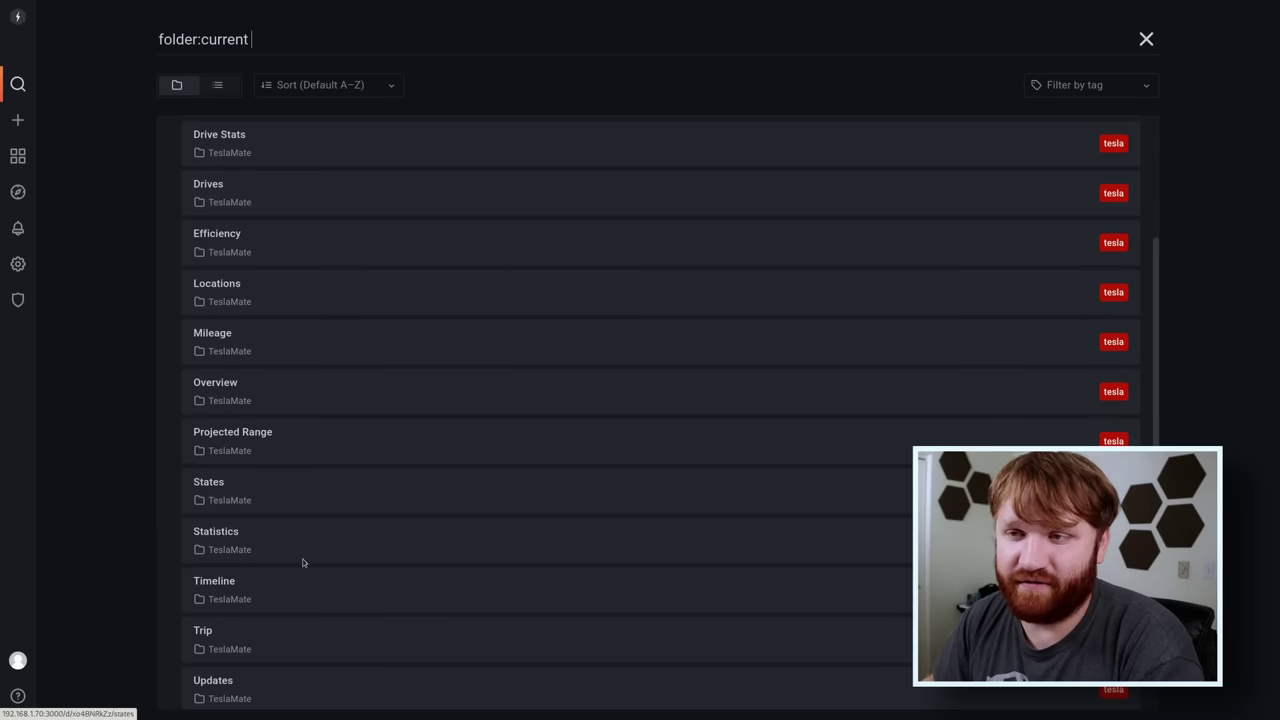
{"action": "scroll", "coordinate": [337, 509], "scroll_direction": "up", "scroll_amount": 1}
{"action": "left_click", "coordinate": [334, 434]}
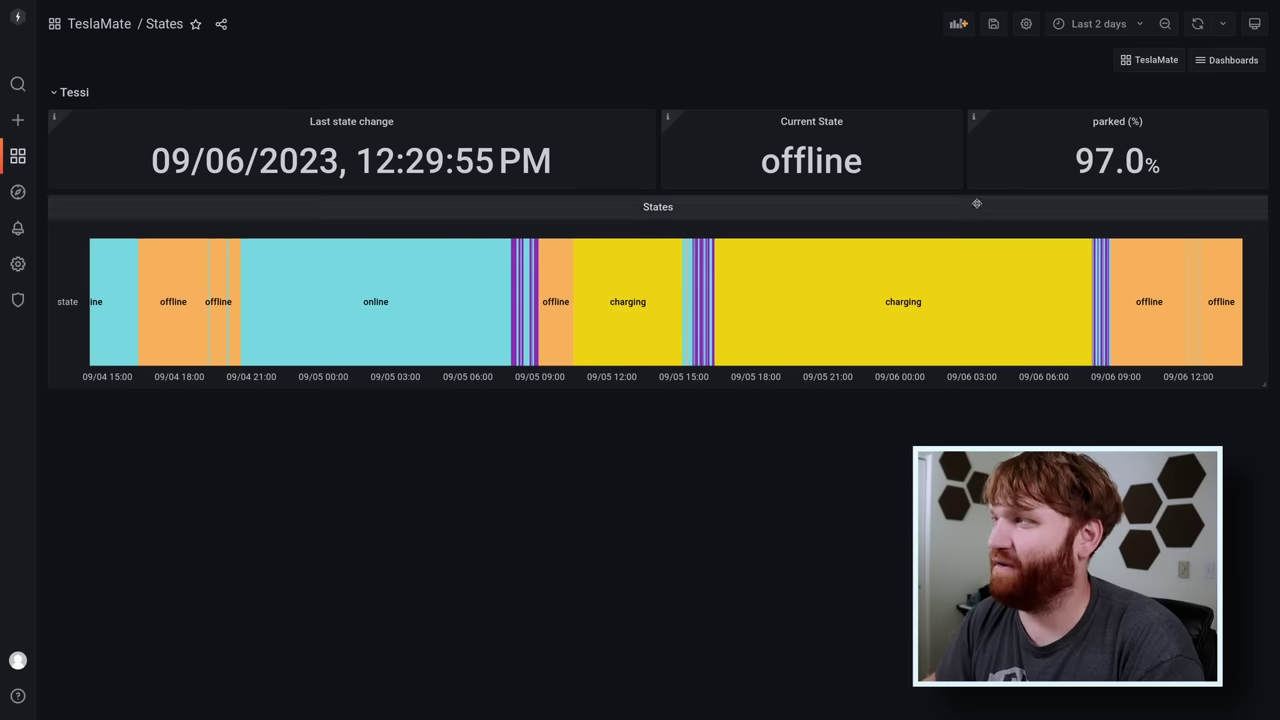
{"action": "left_click_drag", "start_coordinate": [1064, 176], "coordinate": [1236, 178]}
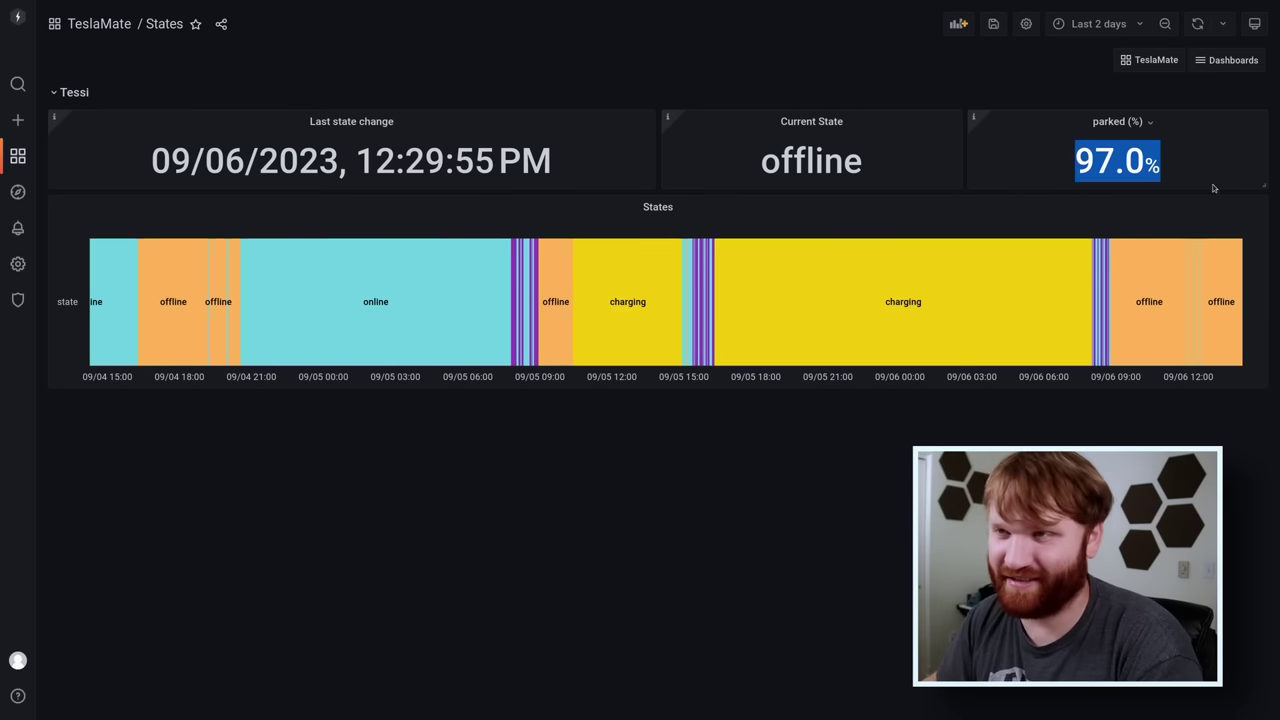
{"action": "left_click", "coordinate": [534, 532]}
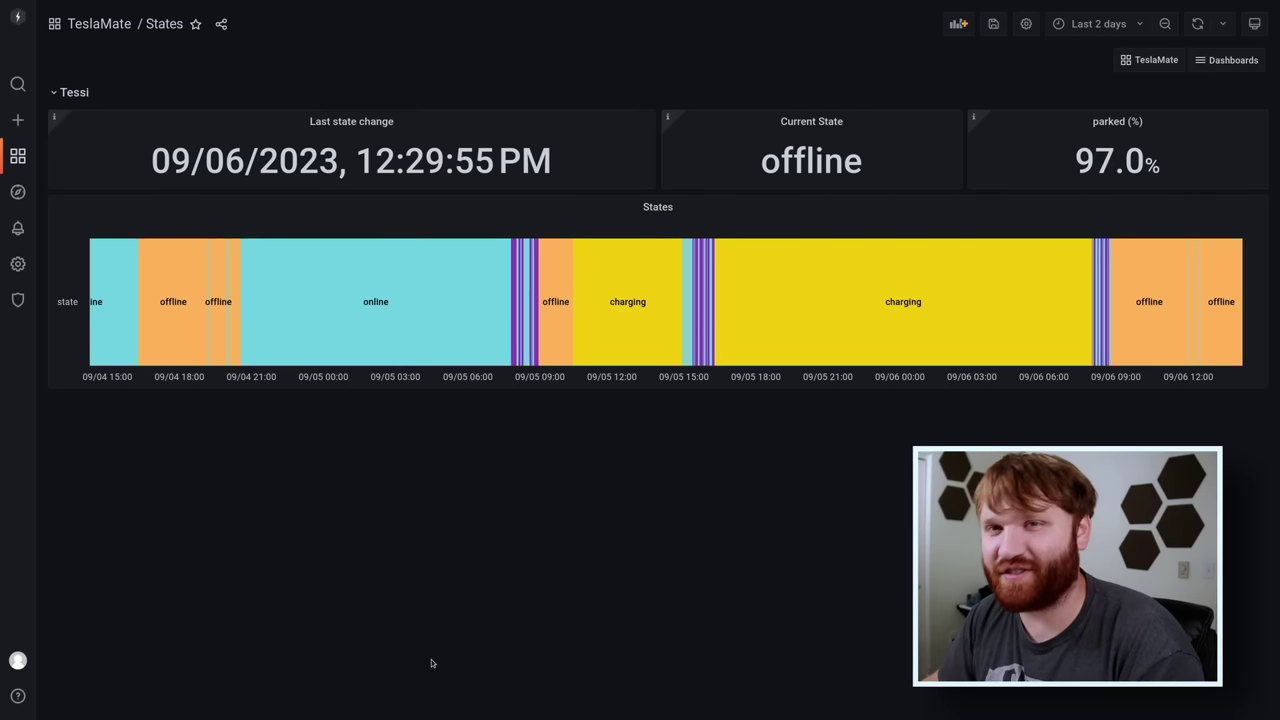
From the HopkiNet dashboard, open Kasm Workspaces and launch a Fedora 38 desktop session.
{"action": "left_click", "coordinate": [57, 22]}
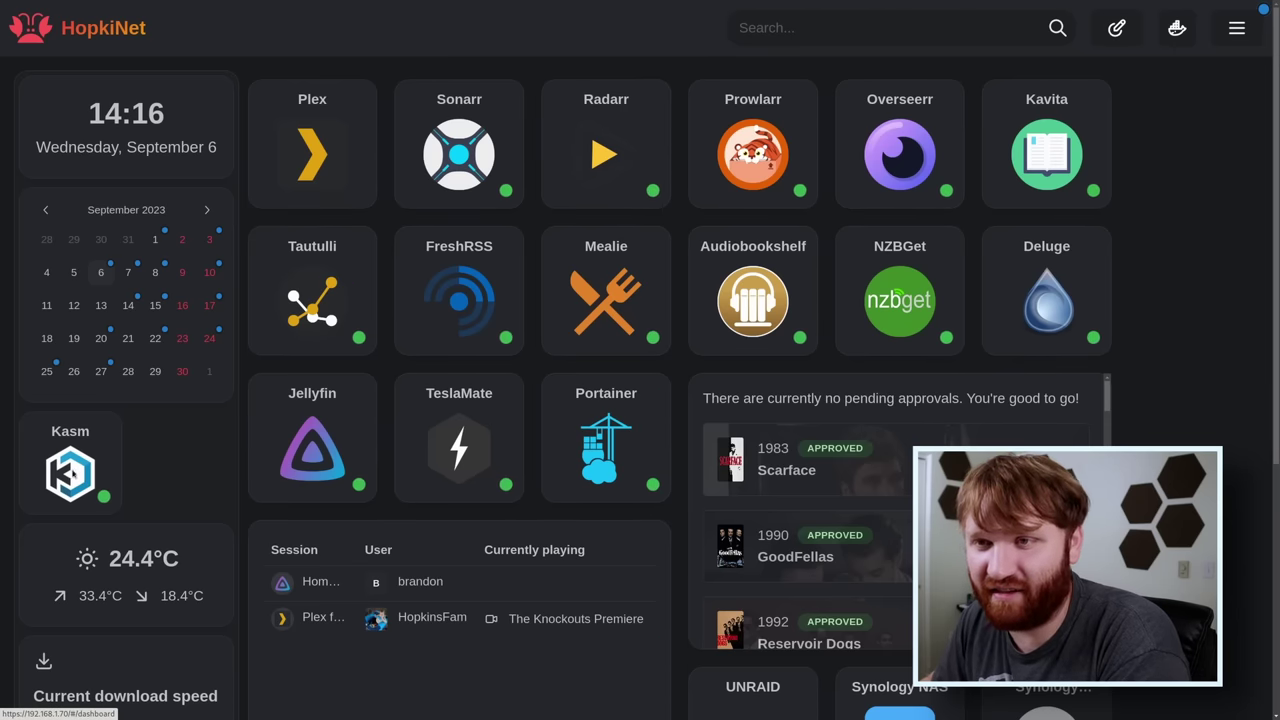
{"action": "left_click", "coordinate": [72, 474]}
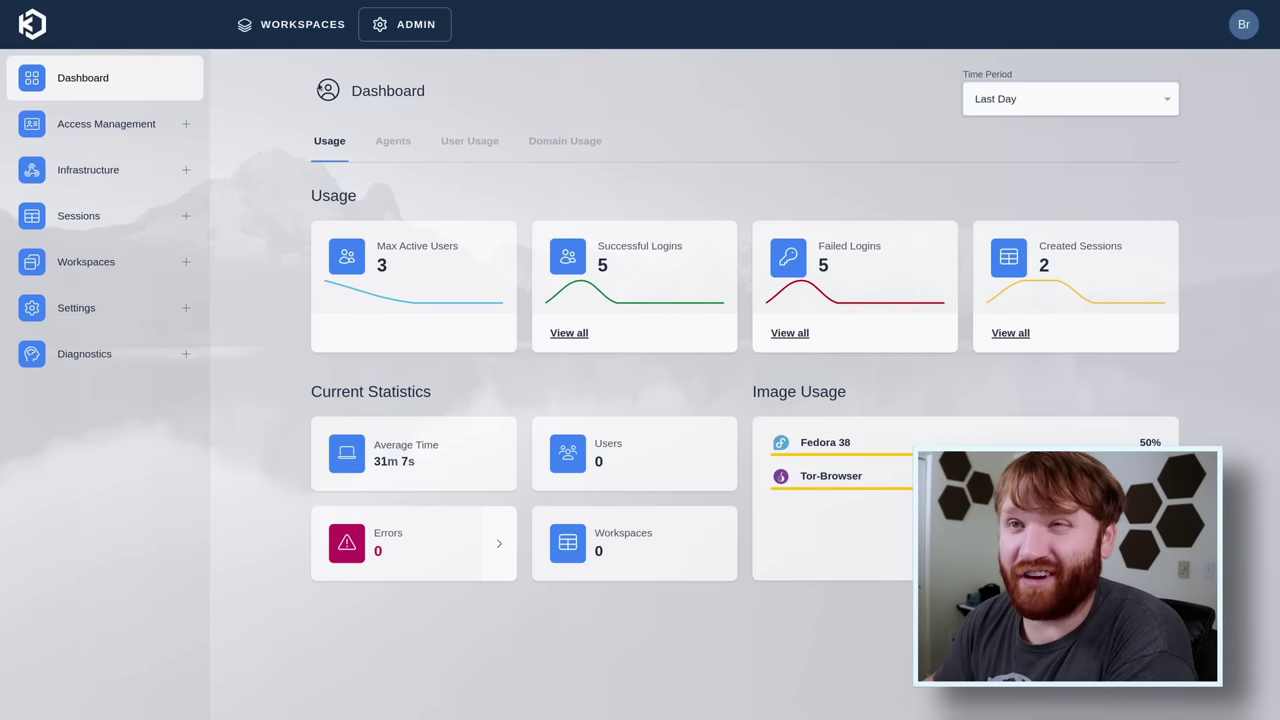
{"action": "left_click", "coordinate": [294, 40]}
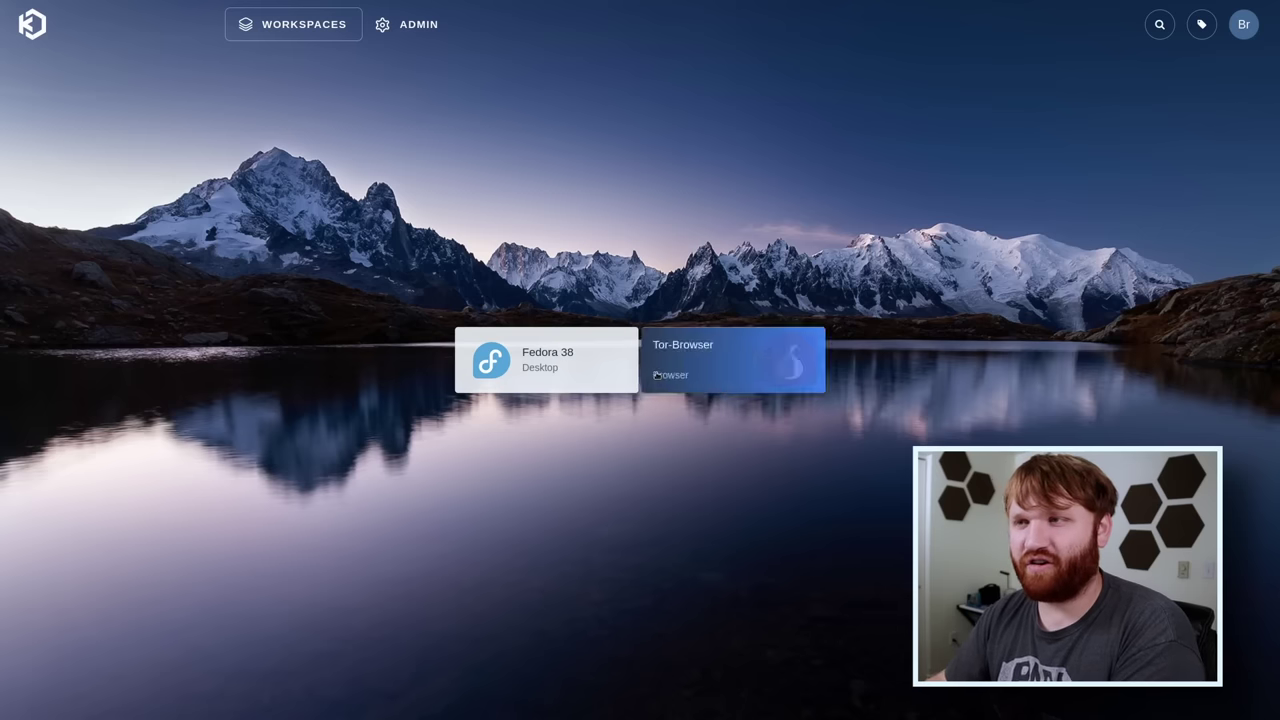
{"action": "left_click", "coordinate": [523, 366]}
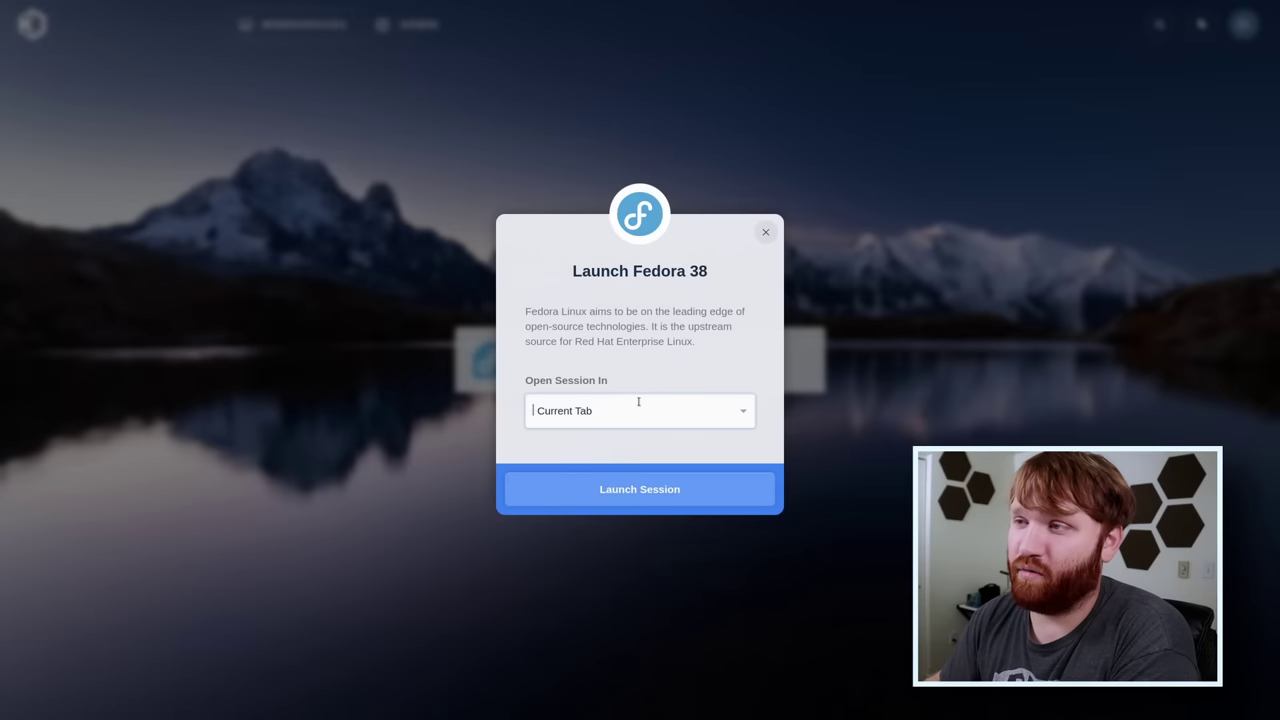
{"action": "left_click", "coordinate": [659, 486]}
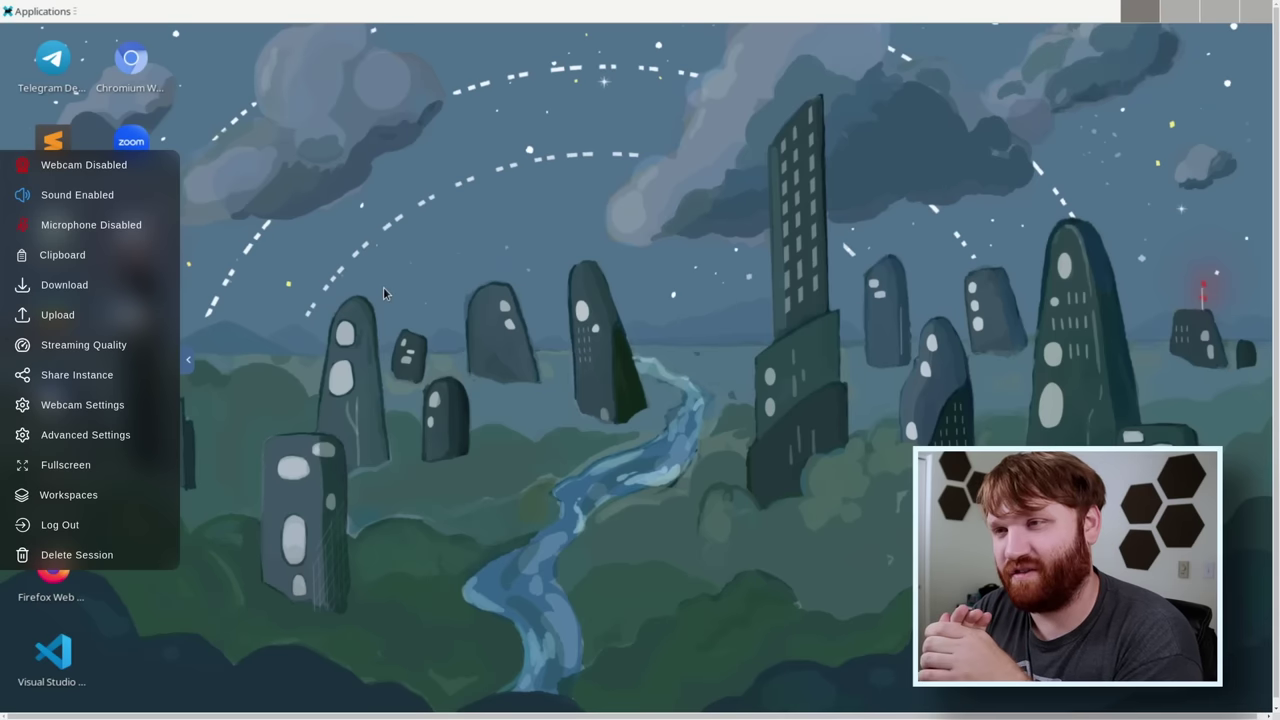
Hide the Kasm side menu and allow clipboard access for the Fedora session.
{"action": "left_click", "coordinate": [383, 293]}
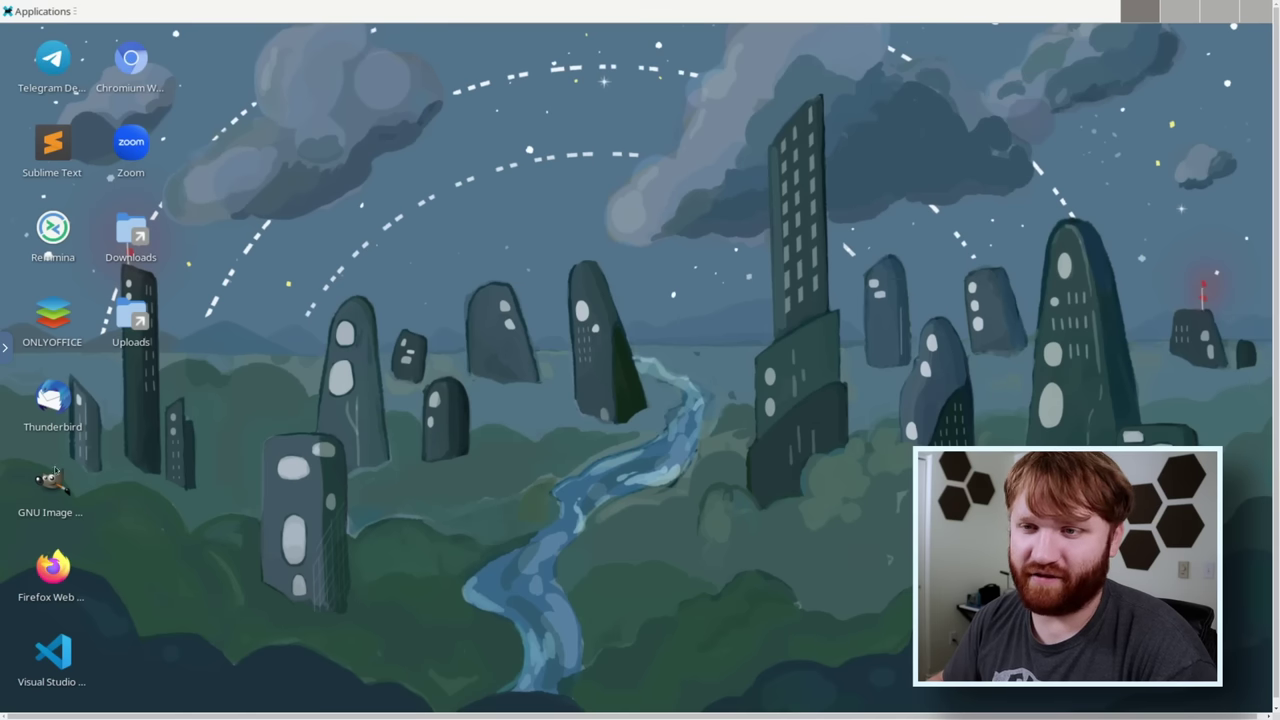
{"action": "left_click", "coordinate": [161, 70]}
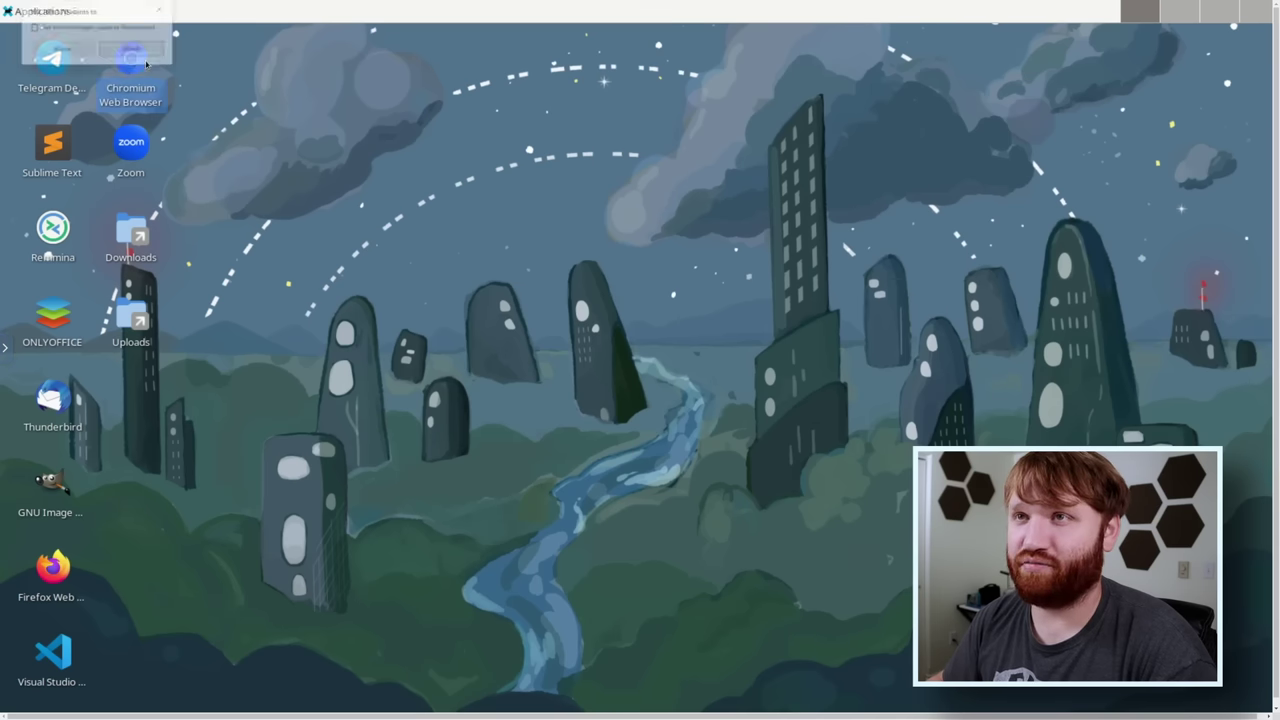
{"action": "left_click", "coordinate": [61, 50]}
Try Chromium and GIMP on the Fedora 38 desktop, closing each afterwards.
{"action": "double_click", "coordinate": [129, 56]}
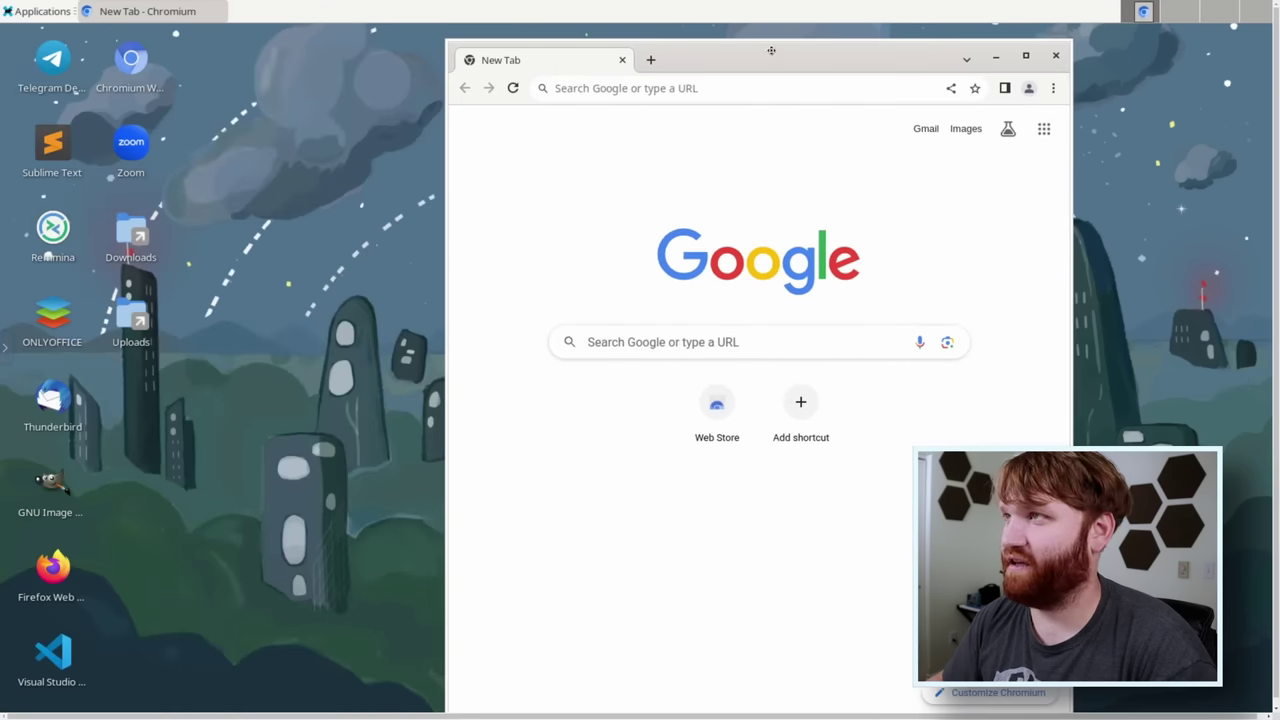
{"action": "left_click_drag", "start_coordinate": [771, 50], "coordinate": [460, 40]}
{"action": "left_click", "coordinate": [1077, 72]}
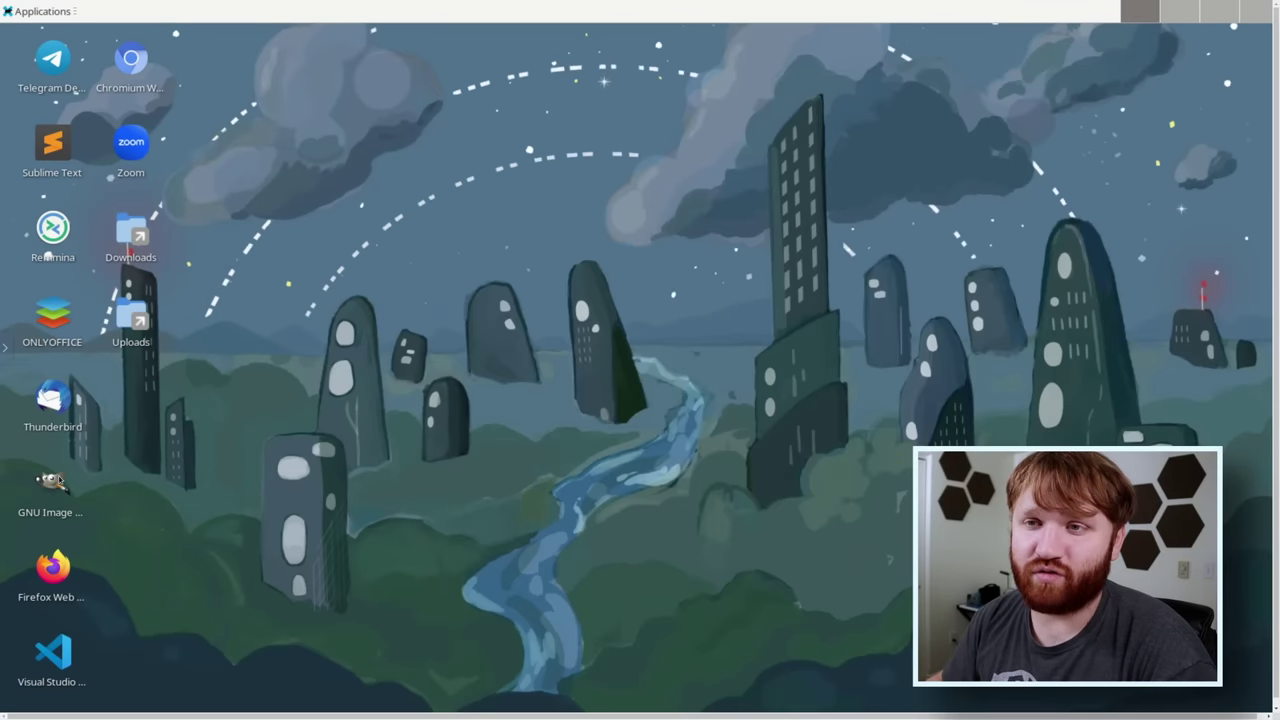
{"action": "double_click", "coordinate": [55, 481]}
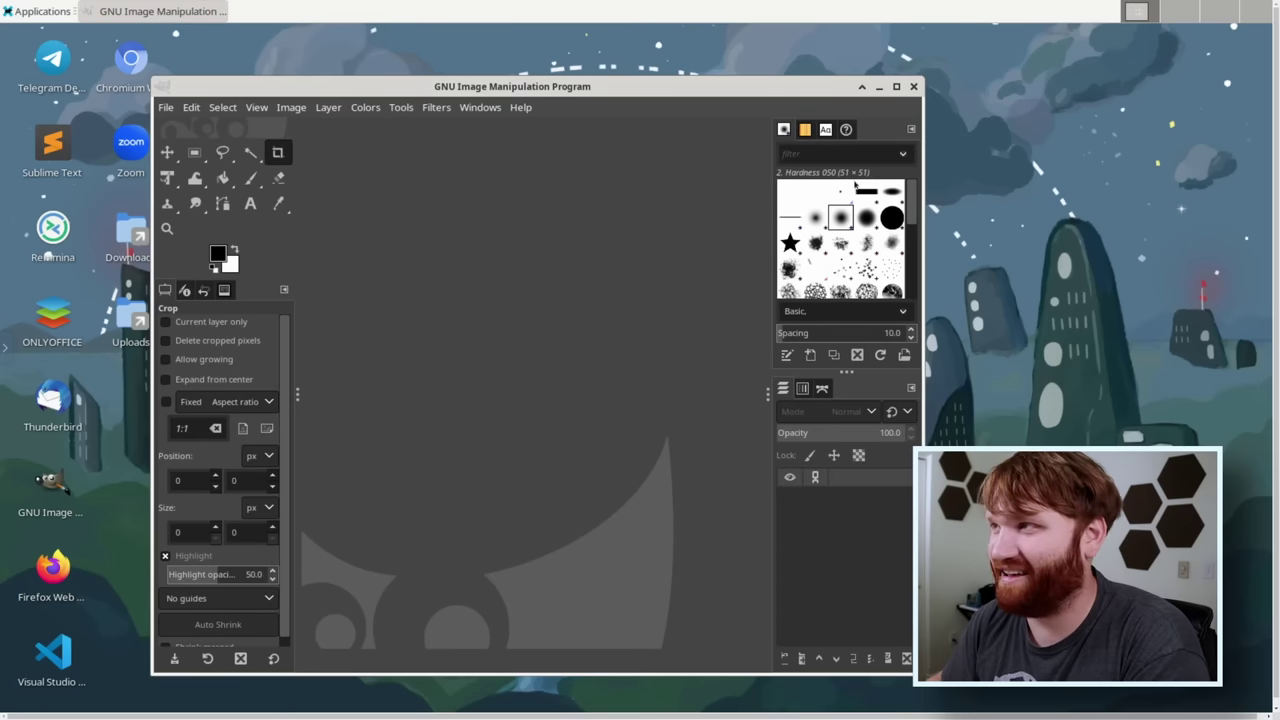
{"action": "left_click", "coordinate": [913, 87]}
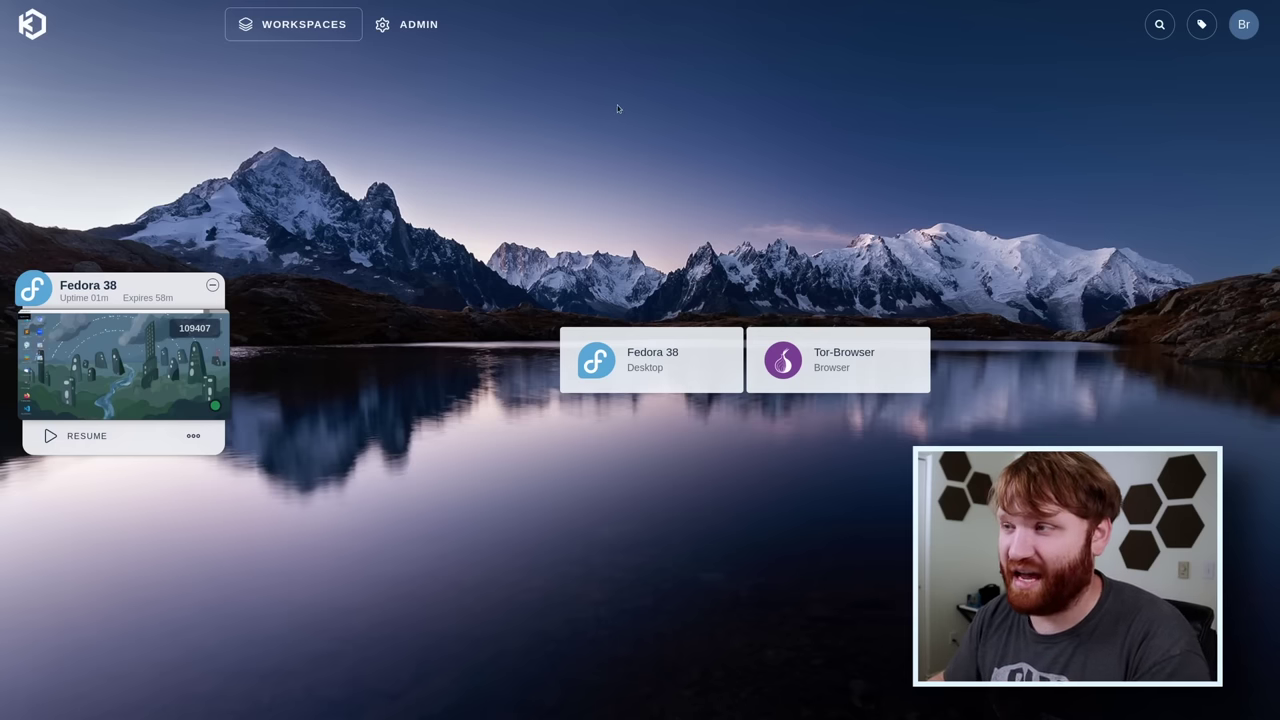
Open the configured Workspaces list in the Kasm admin area.
{"action": "left_click", "coordinate": [384, 36]}
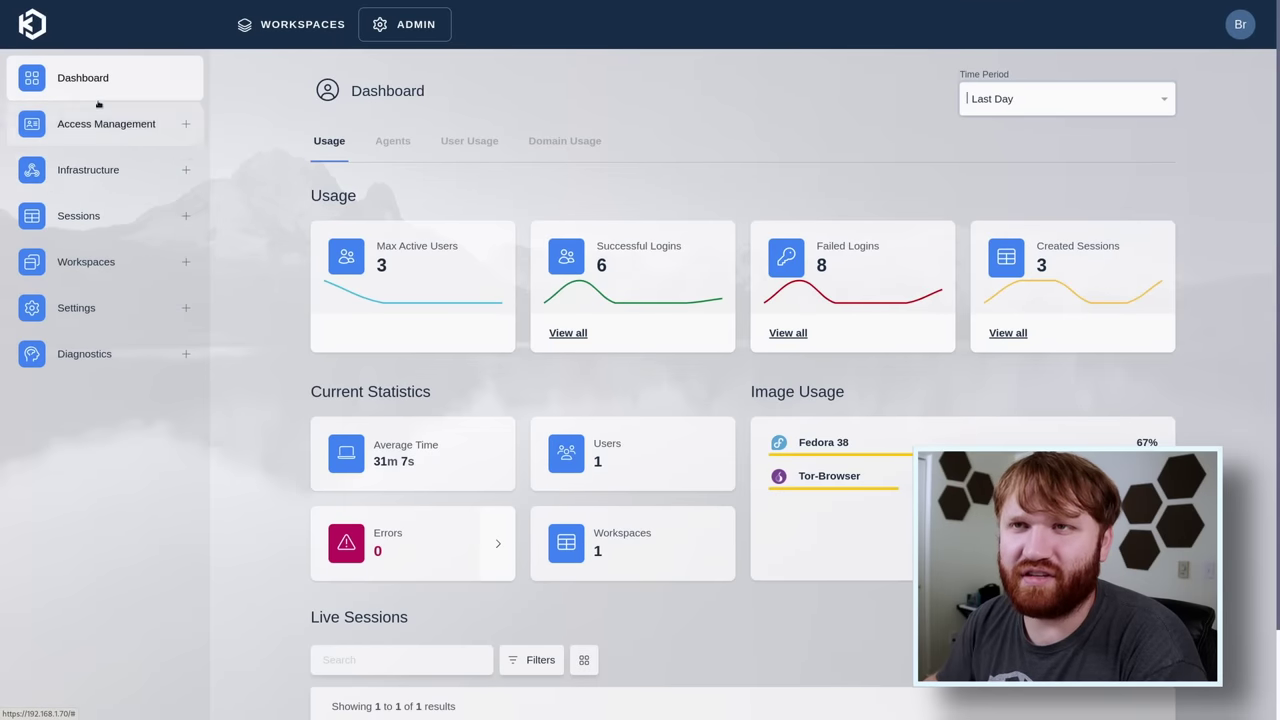
{"action": "left_click", "coordinate": [150, 263]}
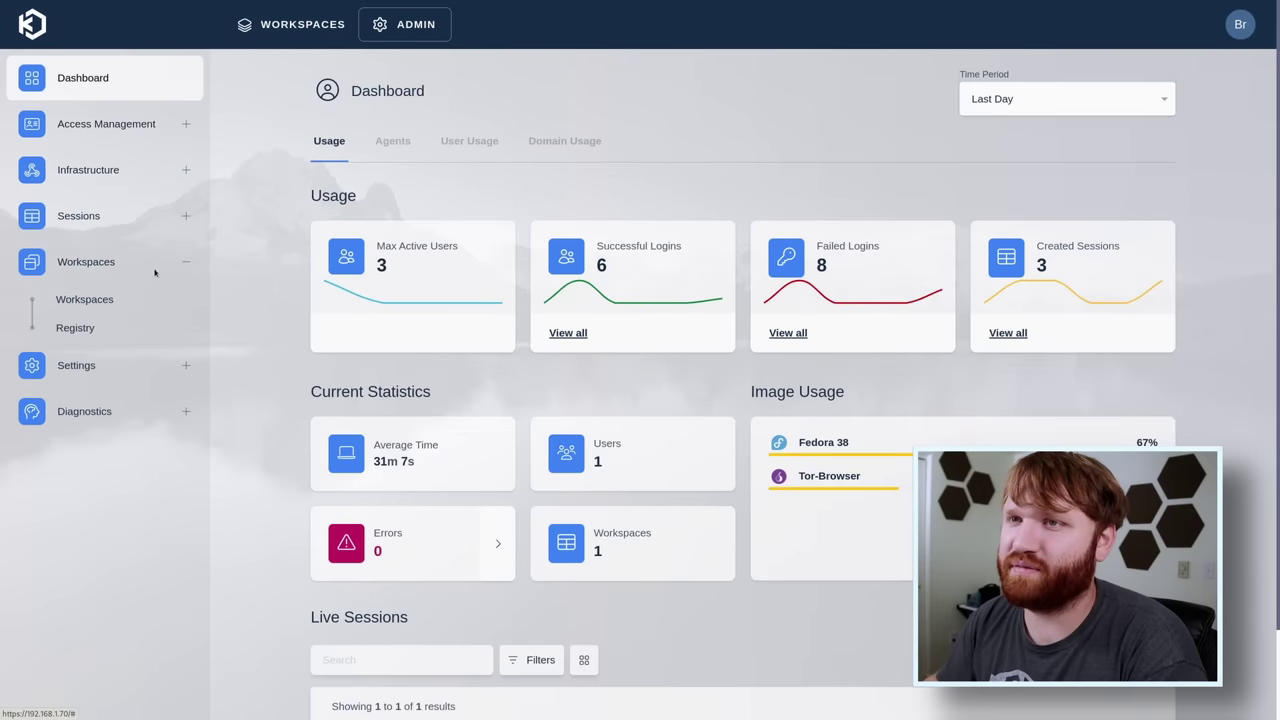
{"action": "left_click", "coordinate": [99, 302]}
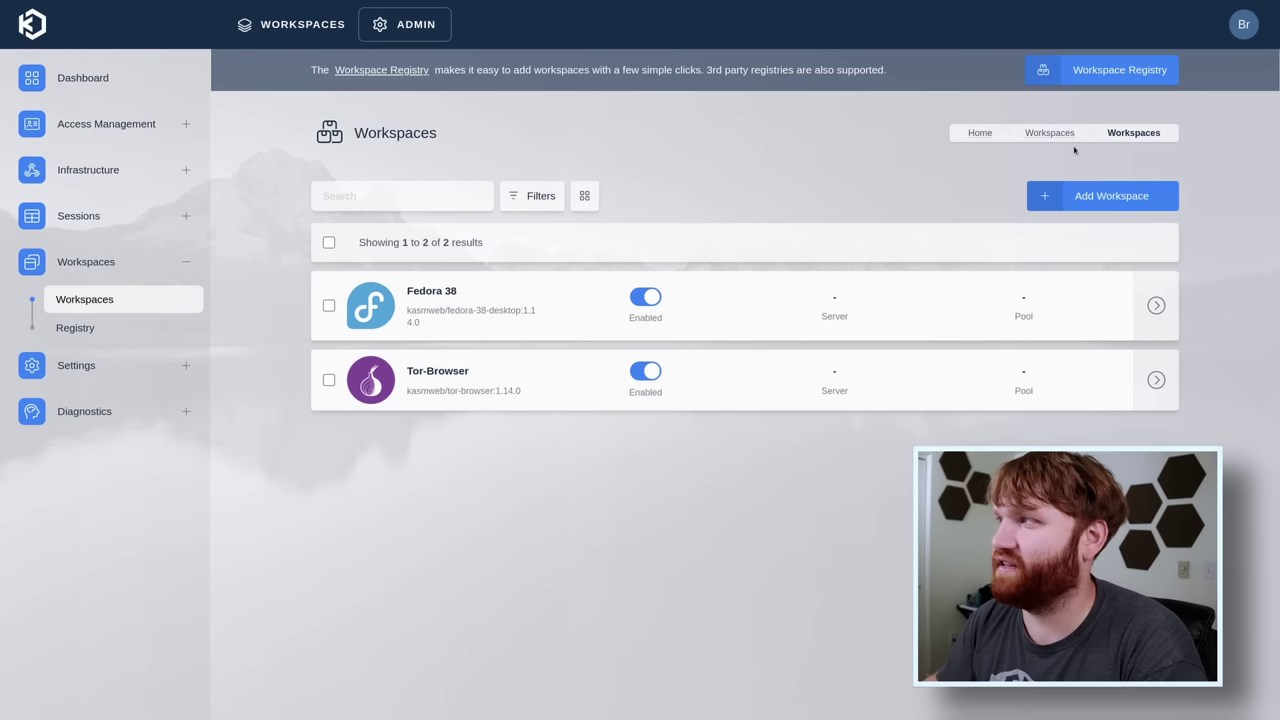
Install Doom from the Workspace Registry and confirm it among the installed workspaces.
{"action": "left_click", "coordinate": [1066, 72]}
{"action": "scroll", "coordinate": [718, 343], "scroll_direction": "down", "scroll_amount": 10}
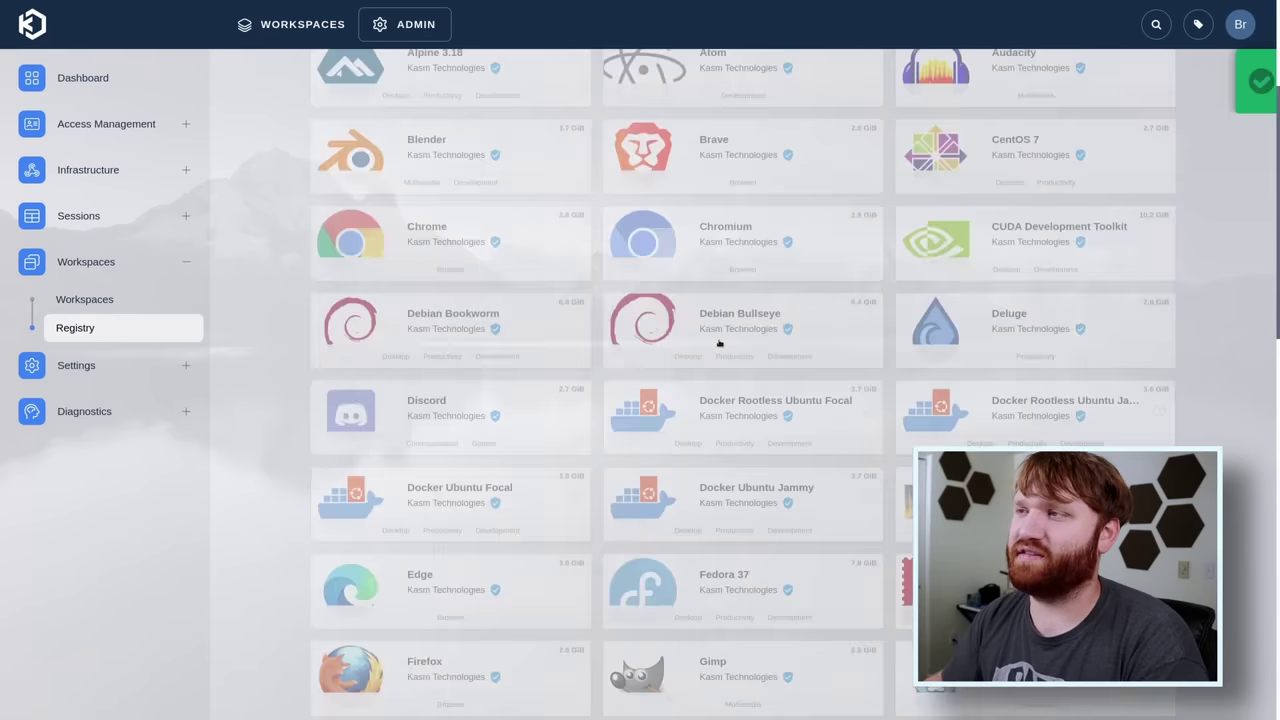
{"action": "scroll", "coordinate": [718, 343], "scroll_direction": "down", "scroll_amount": 2}
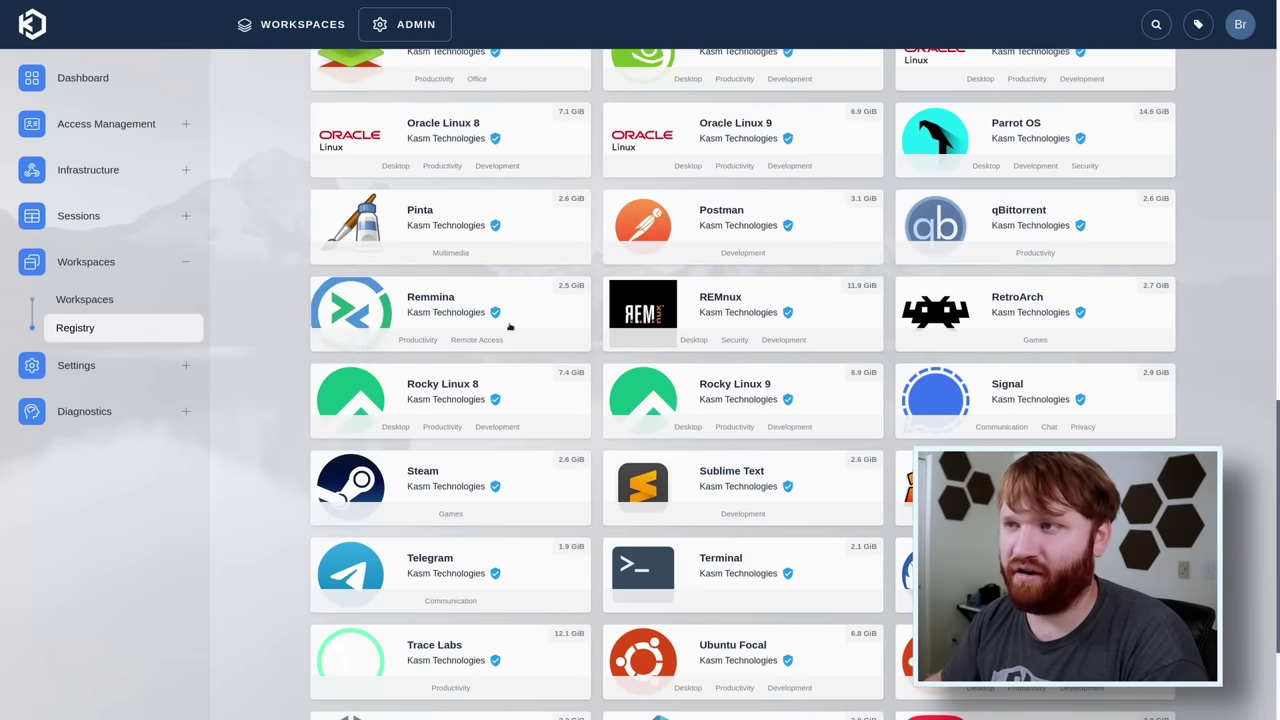
{"action": "scroll", "coordinate": [471, 286], "scroll_direction": "up", "scroll_amount": 5}
{"action": "scroll", "coordinate": [820, 323], "scroll_direction": "up", "scroll_amount": 3}
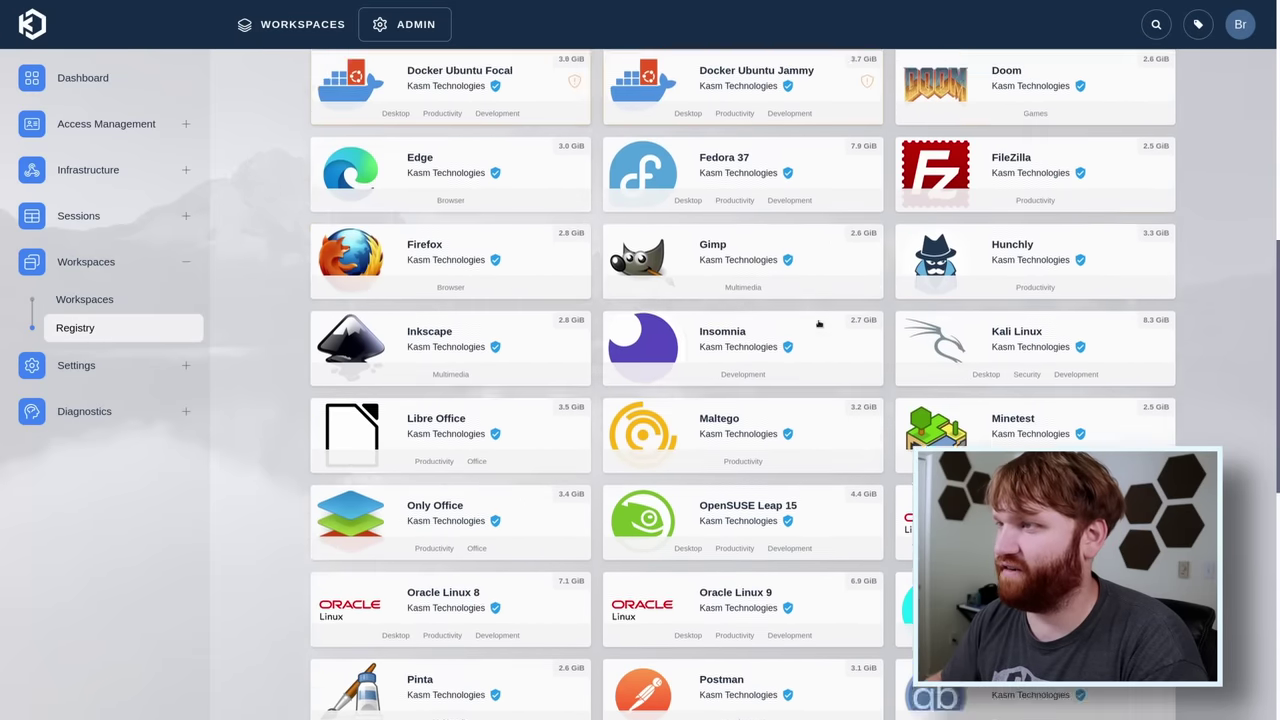
{"action": "scroll", "coordinate": [1000, 358], "scroll_direction": "up", "scroll_amount": 1}
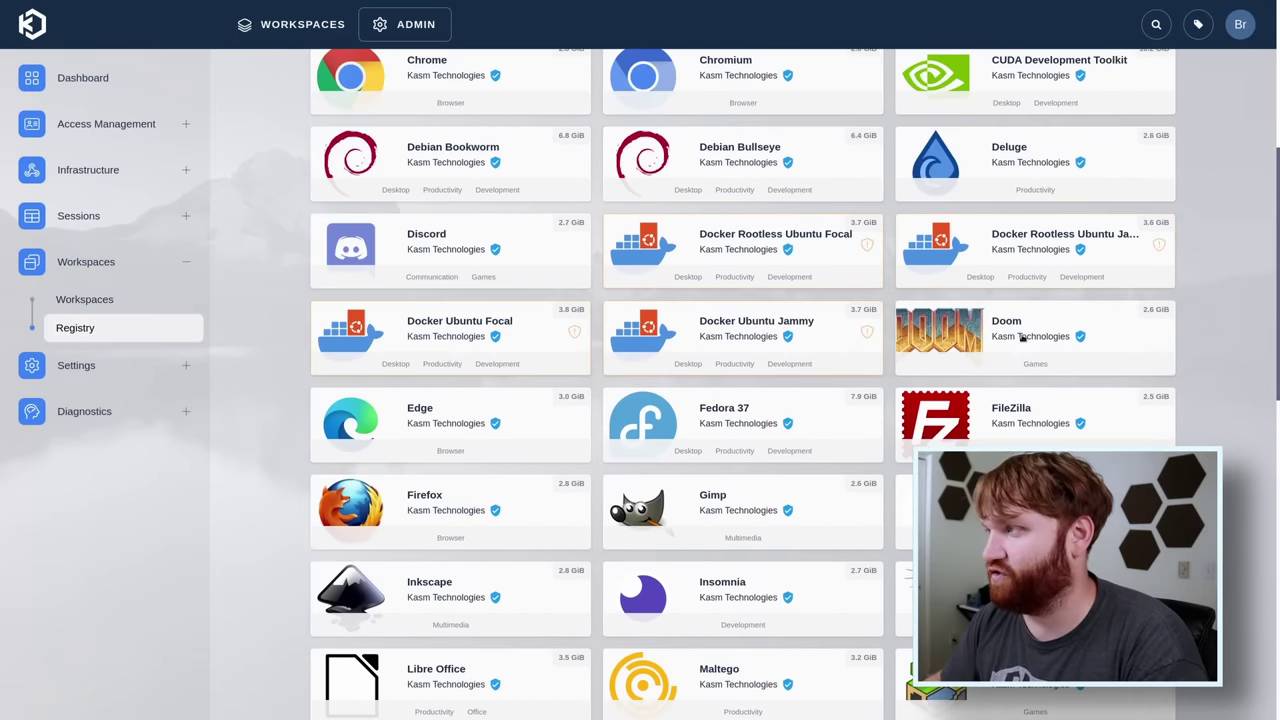
{"action": "mouse_move", "coordinate": [1002, 333]}
{"action": "left_click", "coordinate": [1142, 361]}
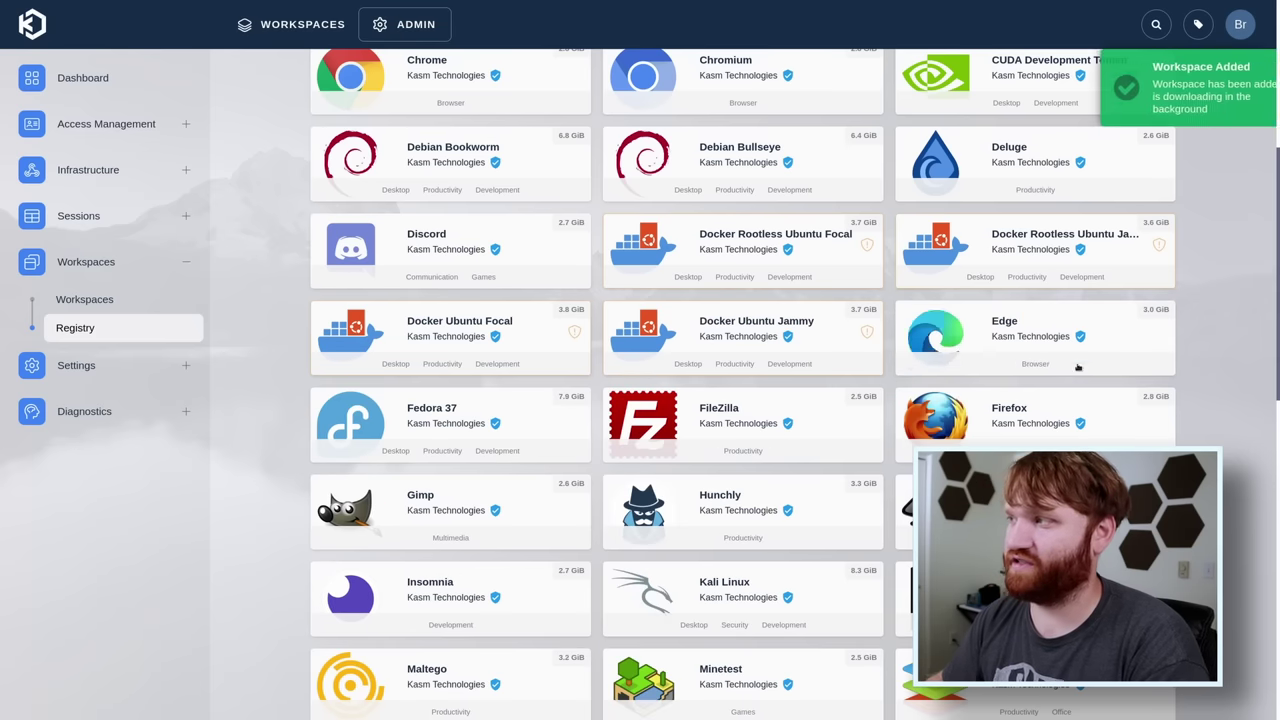
{"action": "scroll", "coordinate": [800, 200], "scroll_direction": "up", "scroll_amount": 4}
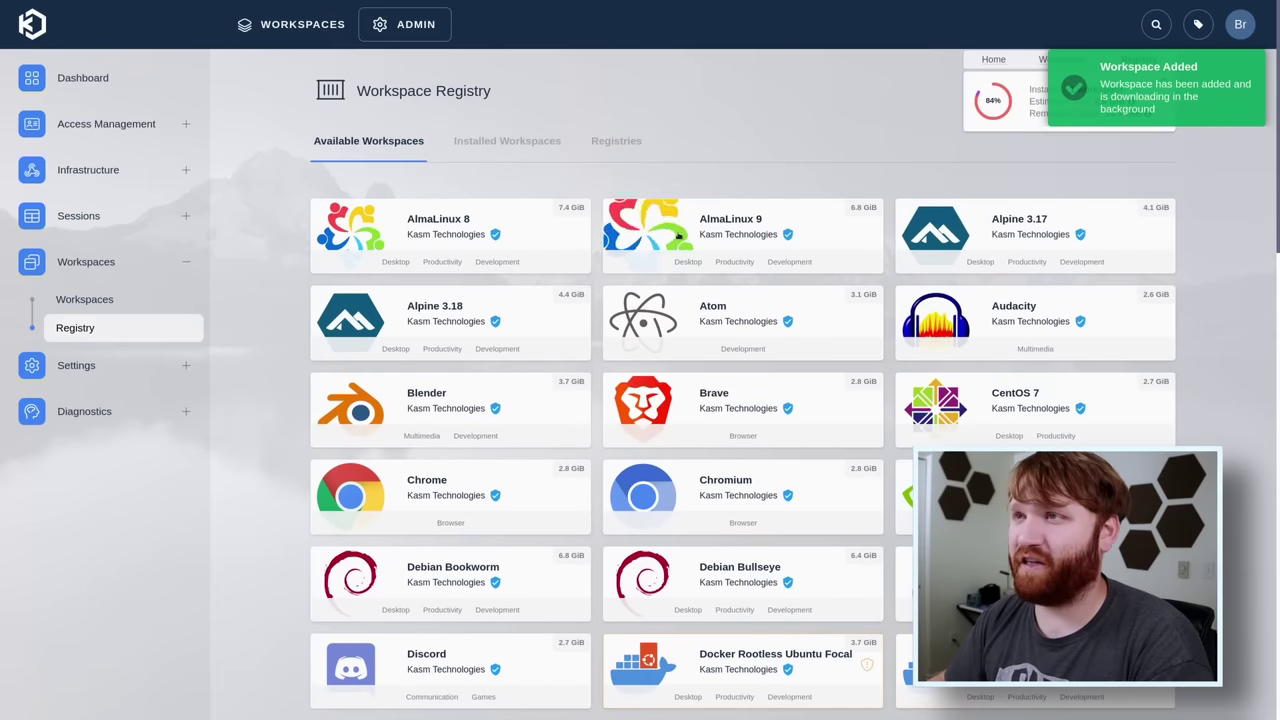
{"action": "left_click", "coordinate": [546, 148]}
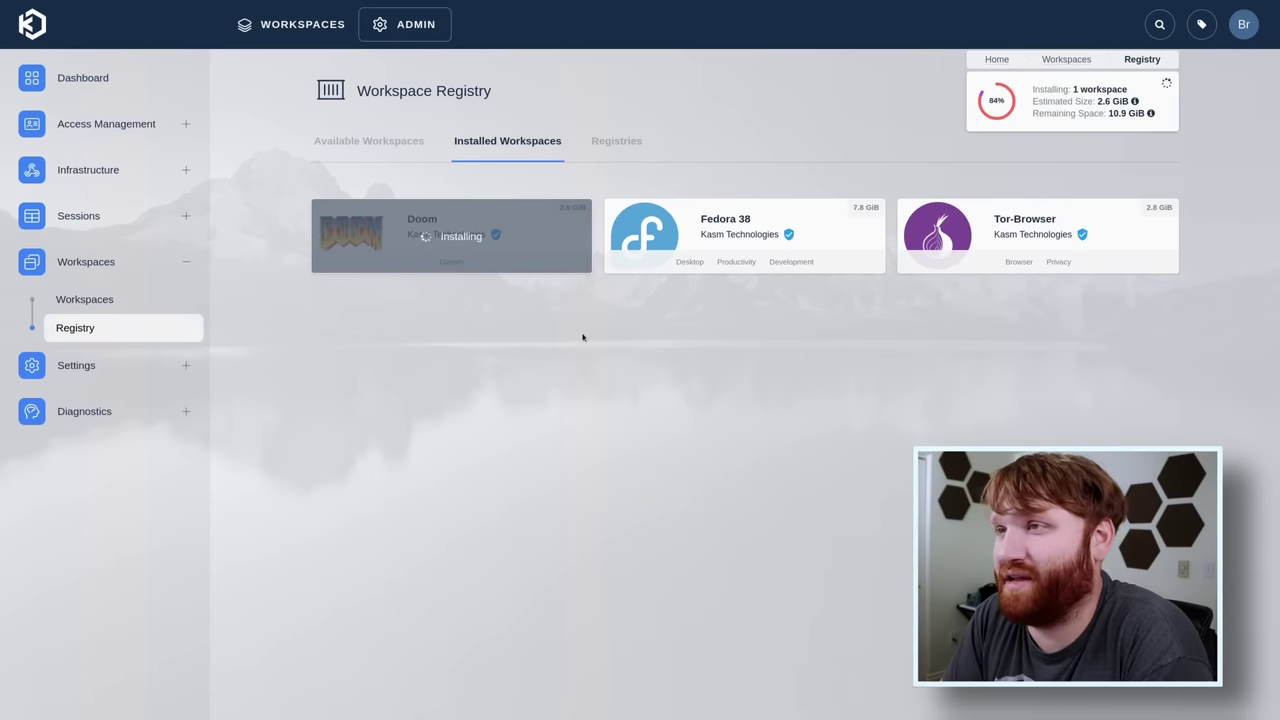
{"action": "left_click", "coordinate": [284, 28]}
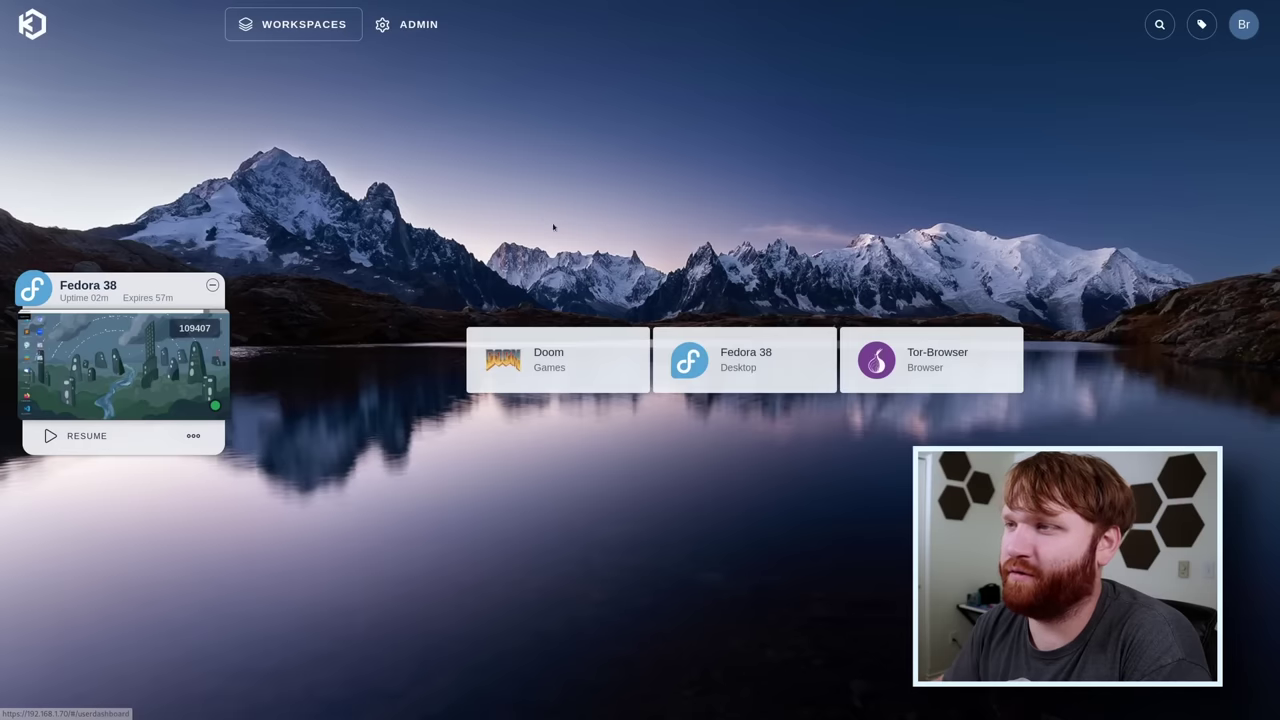
Launch a Doom session set to open in a New Tab.
{"action": "left_click", "coordinate": [528, 360]}
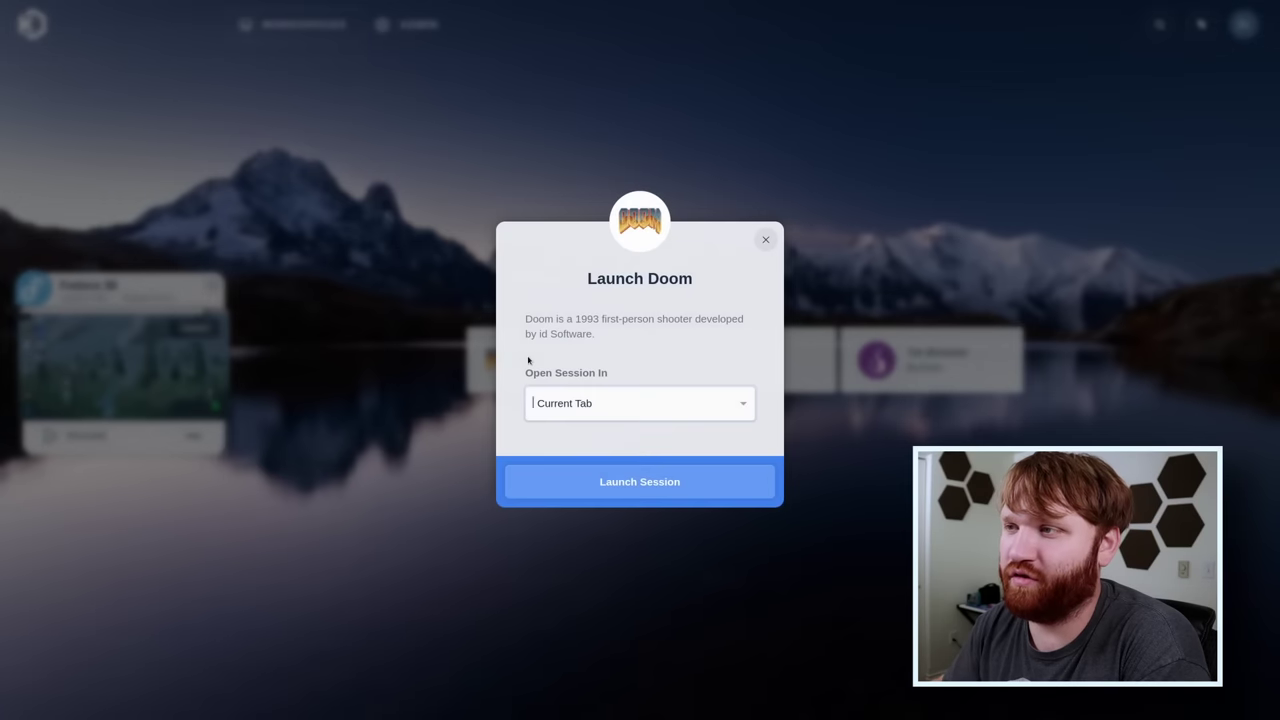
{"action": "left_click", "coordinate": [623, 400]}
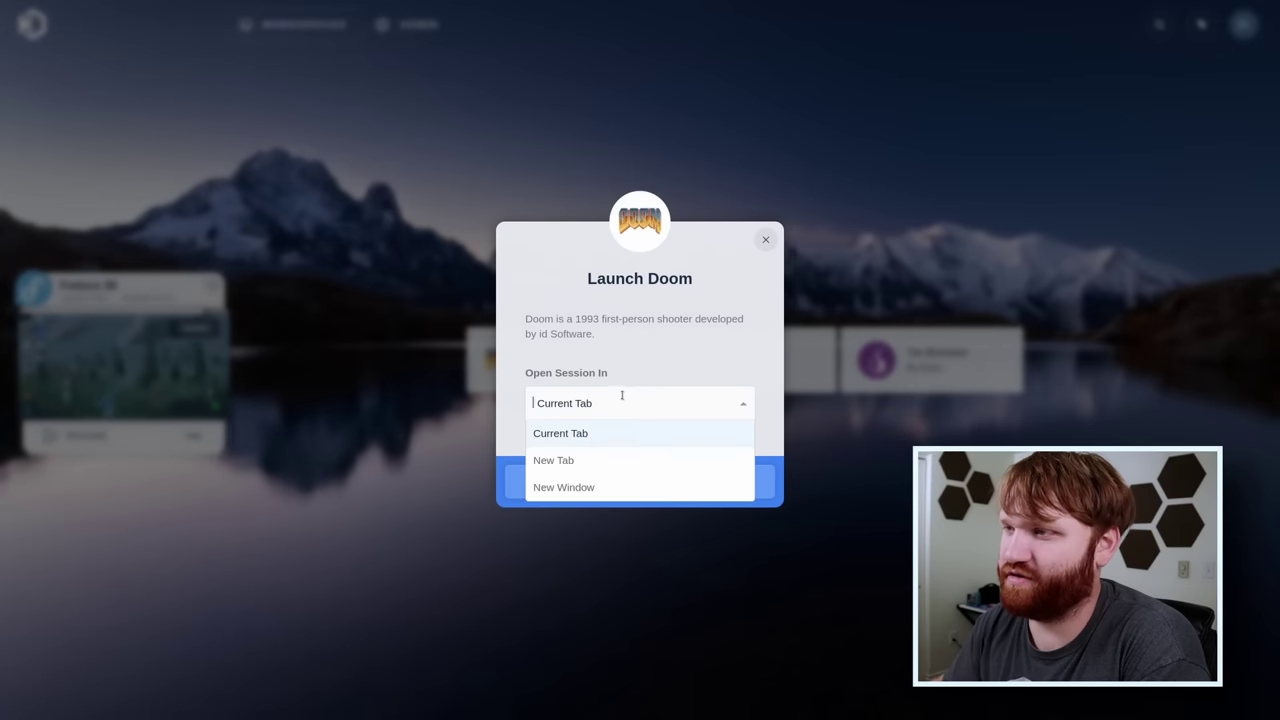
{"action": "left_click", "coordinate": [634, 460]}
{"action": "left_click", "coordinate": [662, 494]}
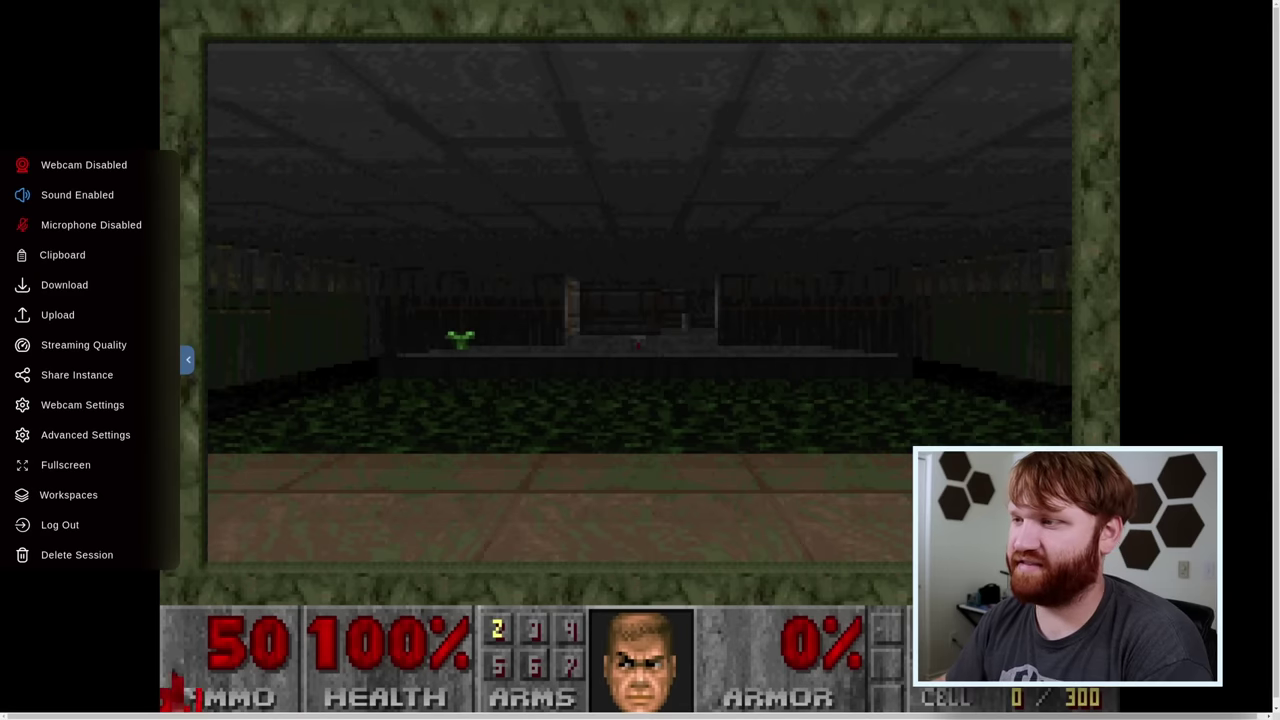
Bring up Doom's main menu, then leave the stream for the Workspaces dashboard.
{"action": "key", "text": "Escape"}
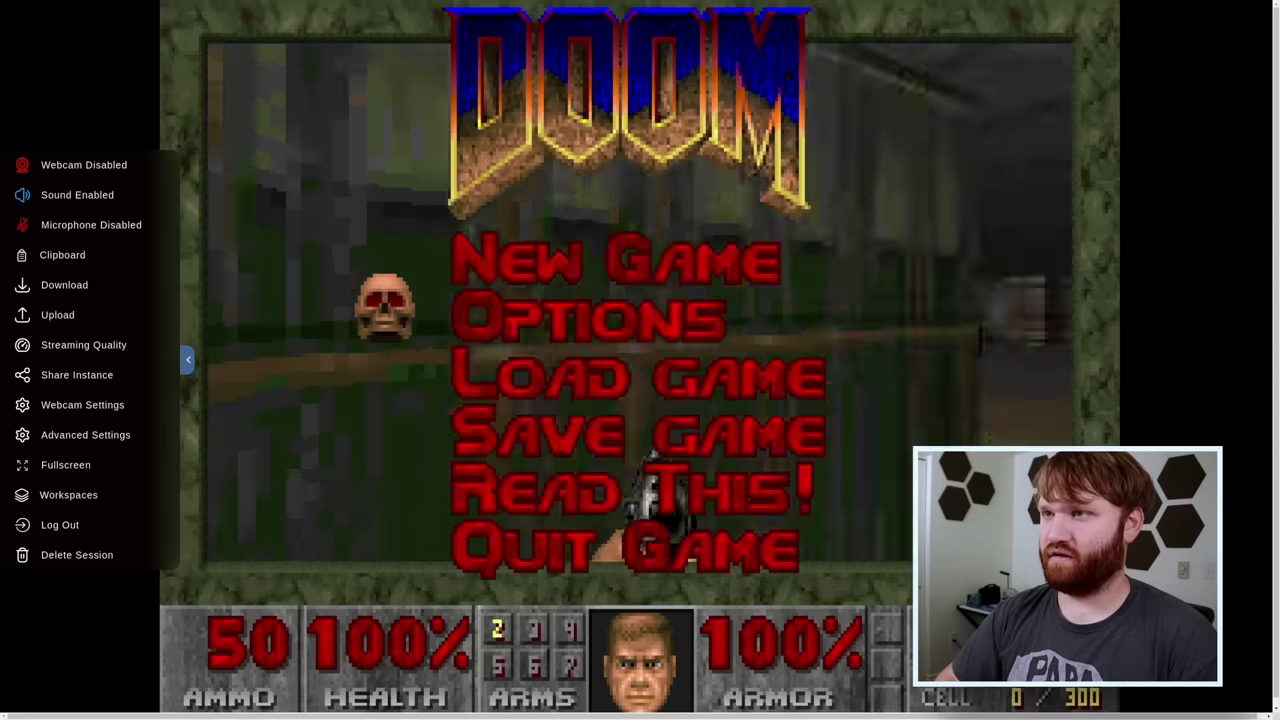
{"action": "key", "text": "Escape"}
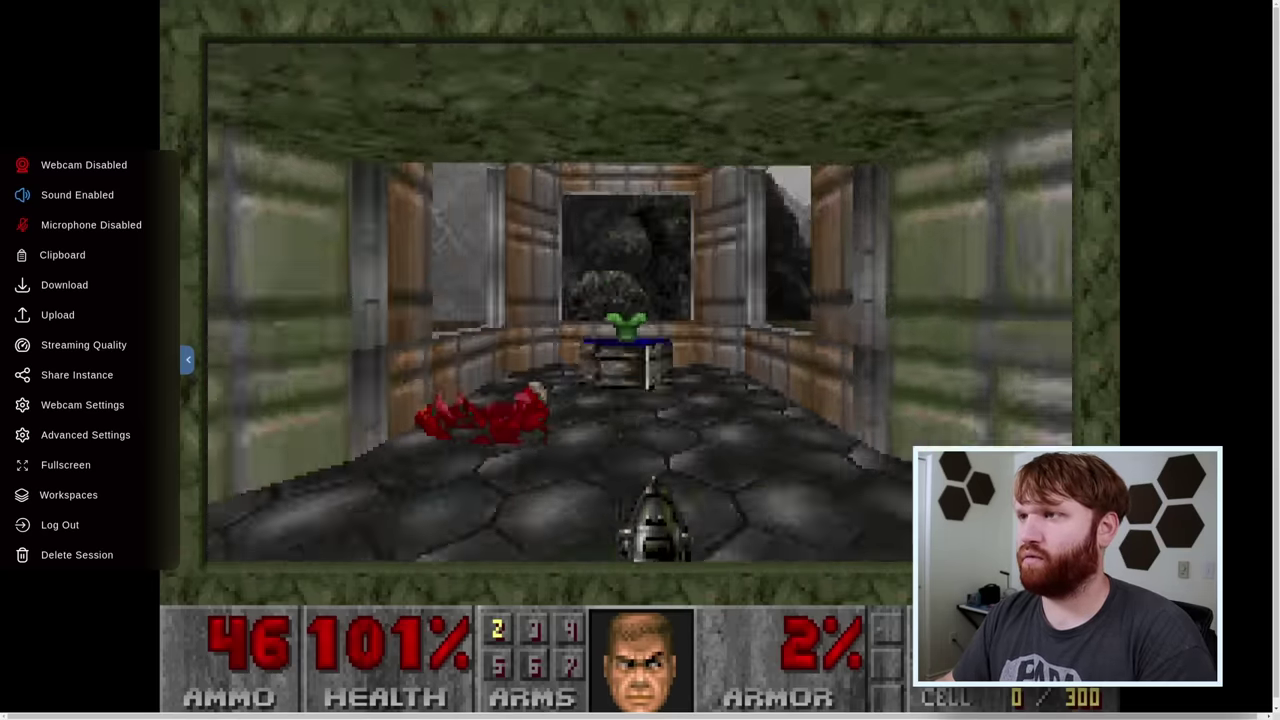
{"action": "key", "text": "Escape"}
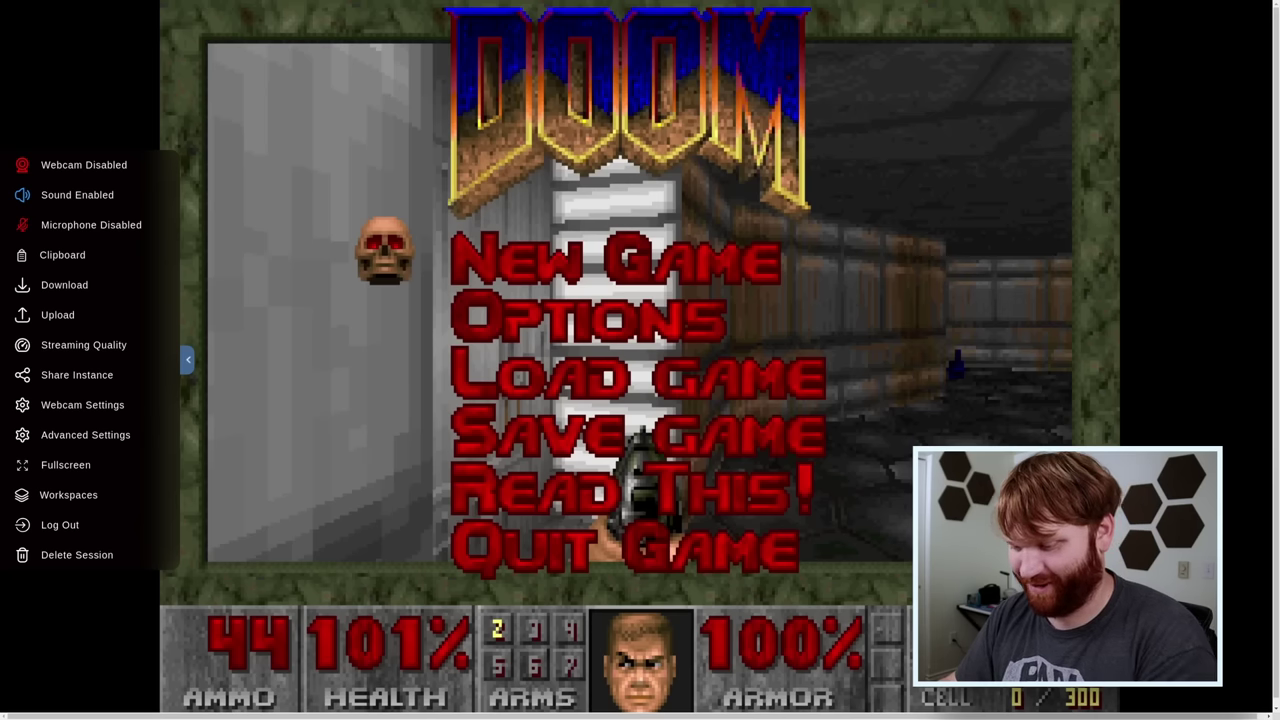
{"action": "left_click", "coordinate": [68, 494]}
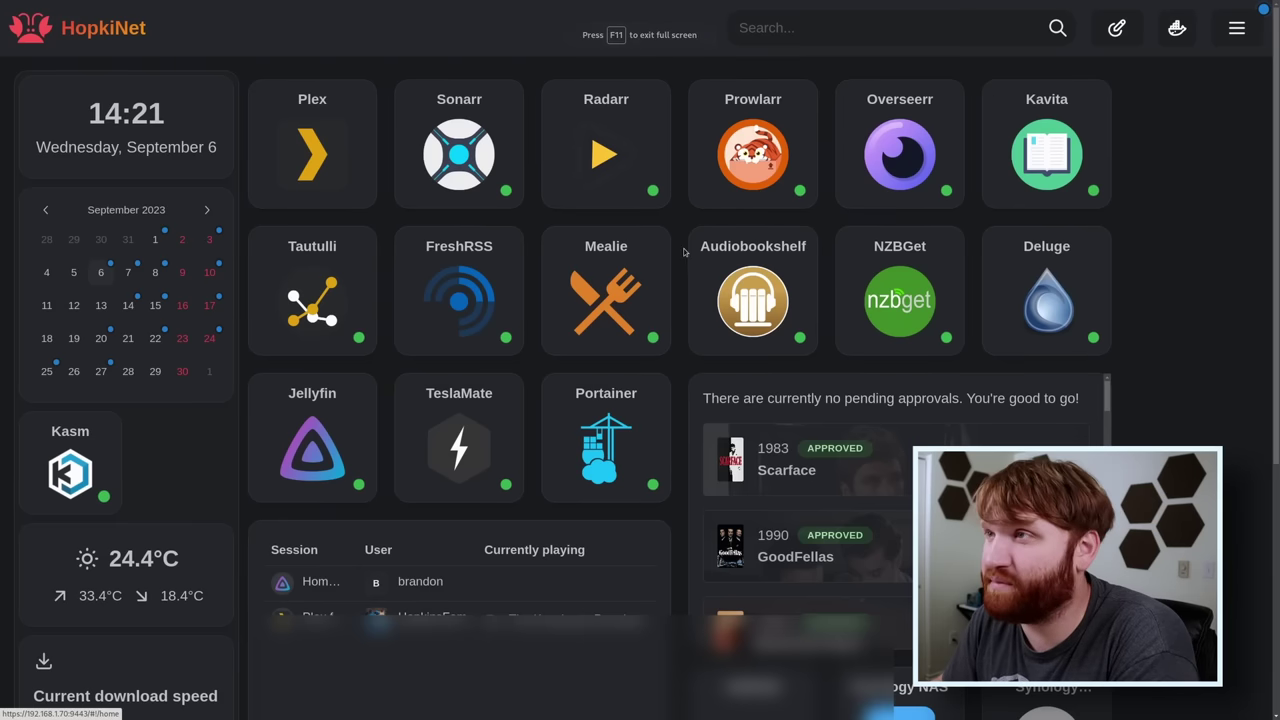
Scroll down the homelab dashboard to reach the Unraid server tile.
{"action": "scroll", "coordinate": [735, 219], "scroll_direction": "down", "scroll_amount": 3}
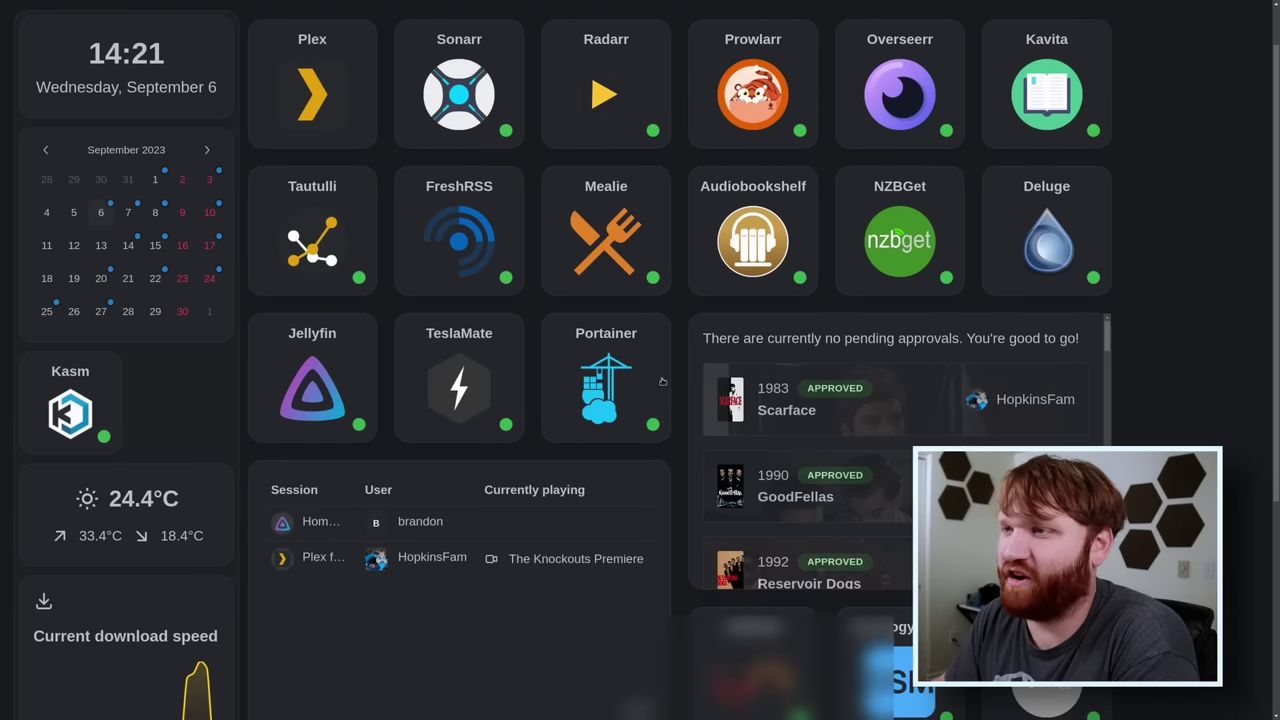
{"action": "scroll", "coordinate": [735, 219], "scroll_direction": "down", "scroll_amount": 3}
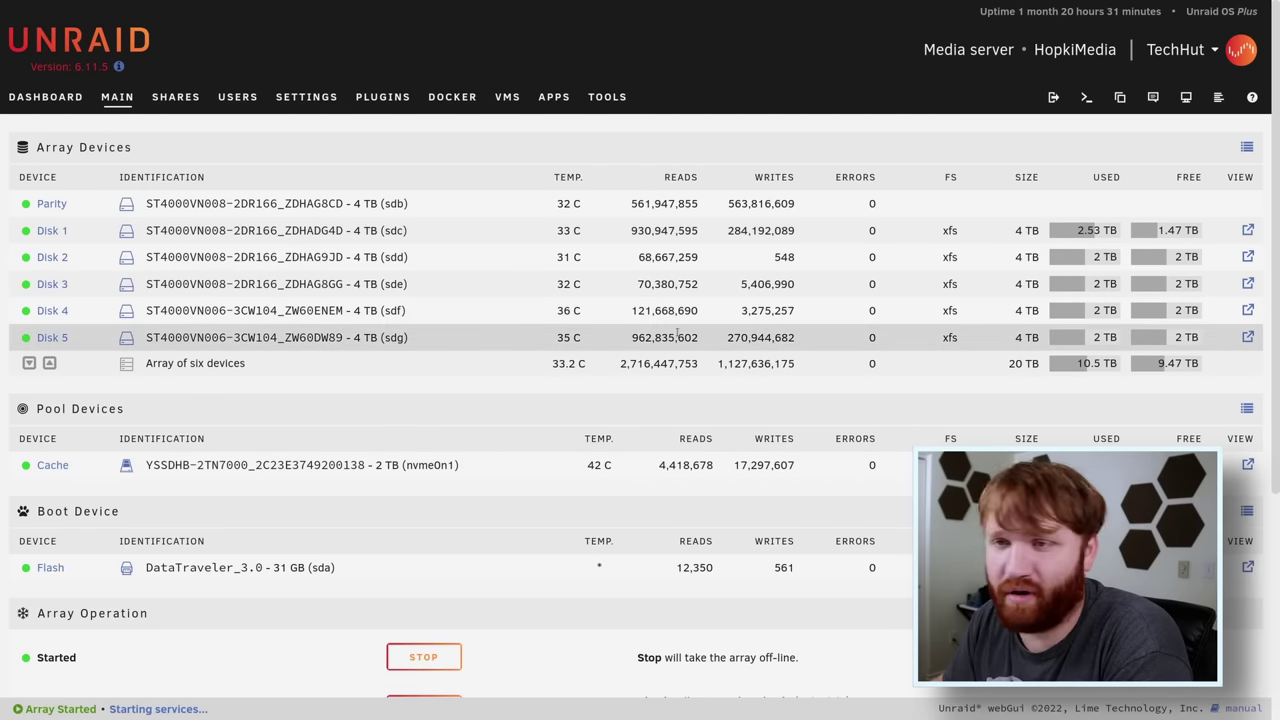
View the Unraid server's user and disk shares.
{"action": "scroll", "coordinate": [677, 333], "scroll_direction": "down", "scroll_amount": 3}
{"action": "scroll", "coordinate": [676, 336], "scroll_direction": "up", "scroll_amount": 3}
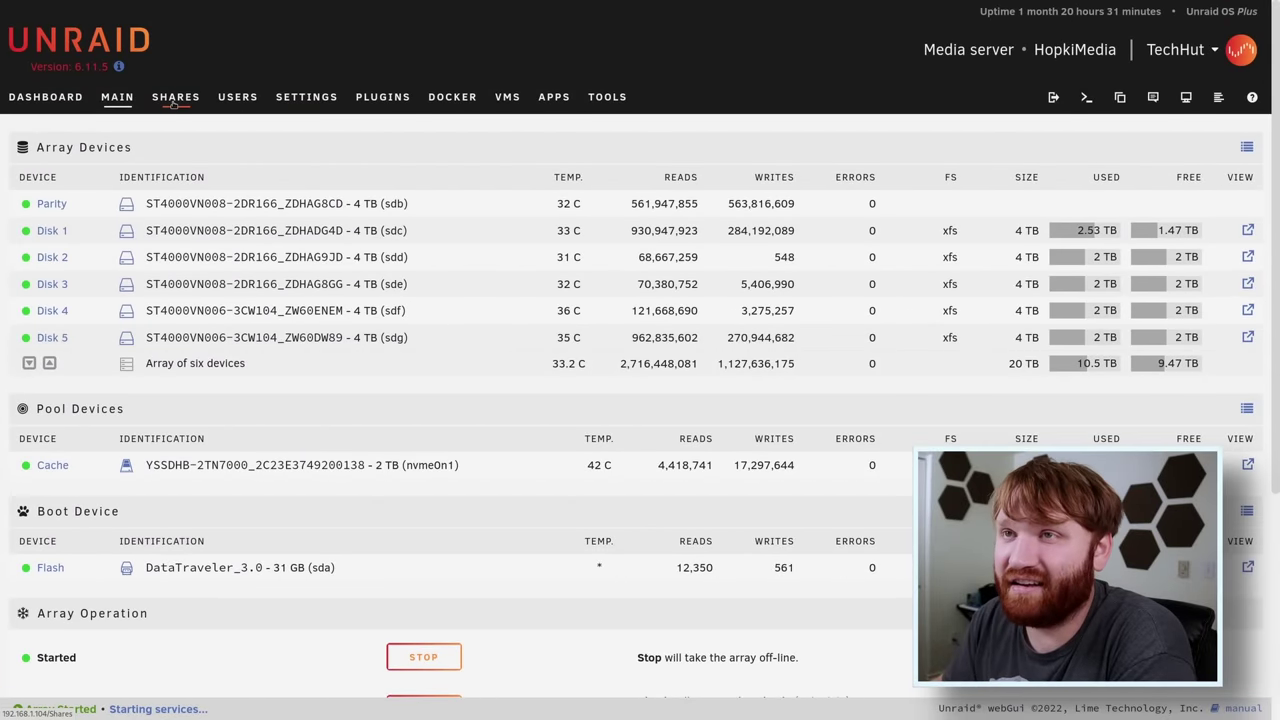
{"action": "left_click", "coordinate": [174, 100]}
Scroll through the Unraid dashboard panels, then open the community Apps catalogue.
{"action": "left_click", "coordinate": [74, 96]}
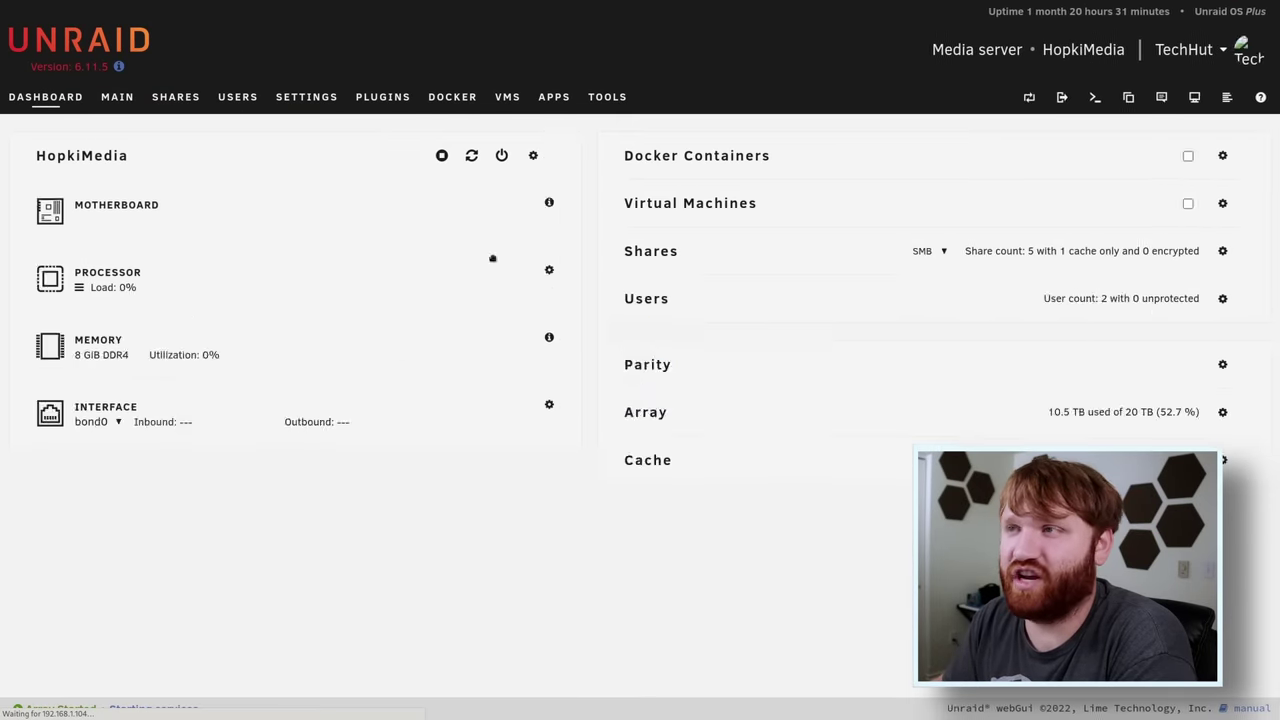
{"action": "scroll", "coordinate": [857, 229], "scroll_direction": "down", "scroll_amount": 1}
{"action": "scroll", "coordinate": [857, 229], "scroll_direction": "down", "scroll_amount": 4}
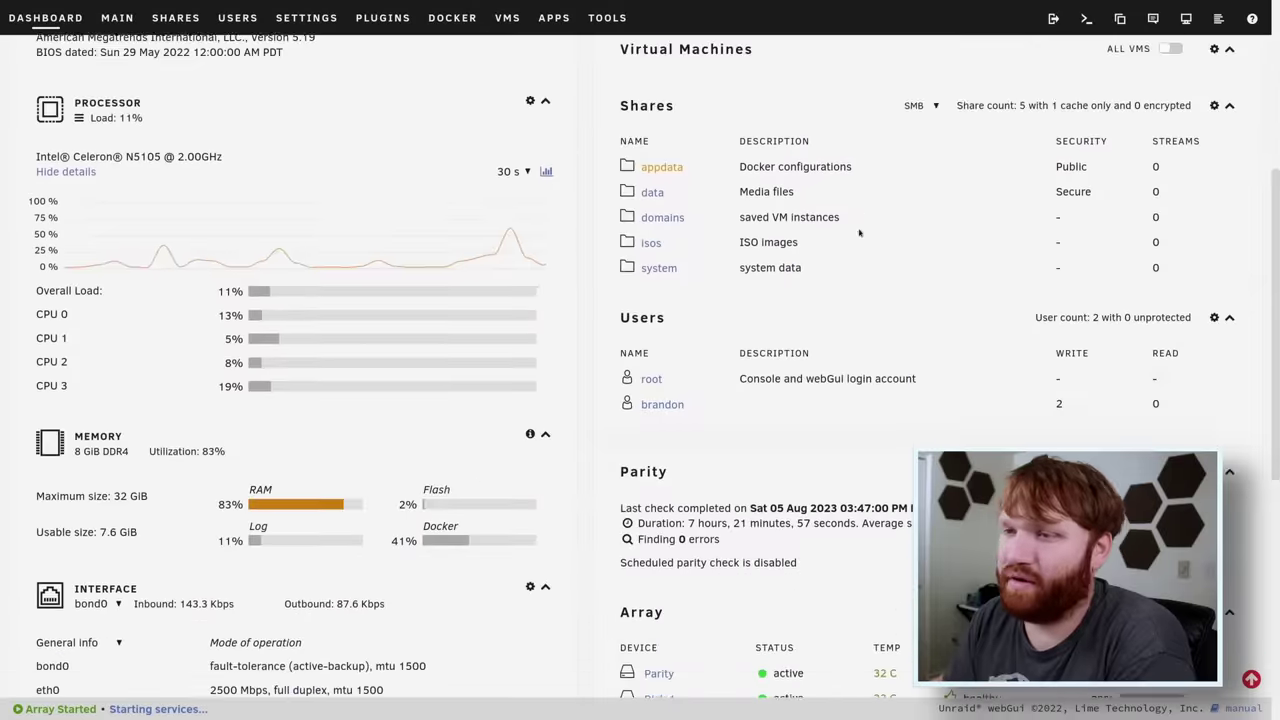
{"action": "scroll", "coordinate": [757, 283], "scroll_direction": "up", "scroll_amount": 4}
{"action": "scroll", "coordinate": [714, 291], "scroll_direction": "up", "scroll_amount": 1}
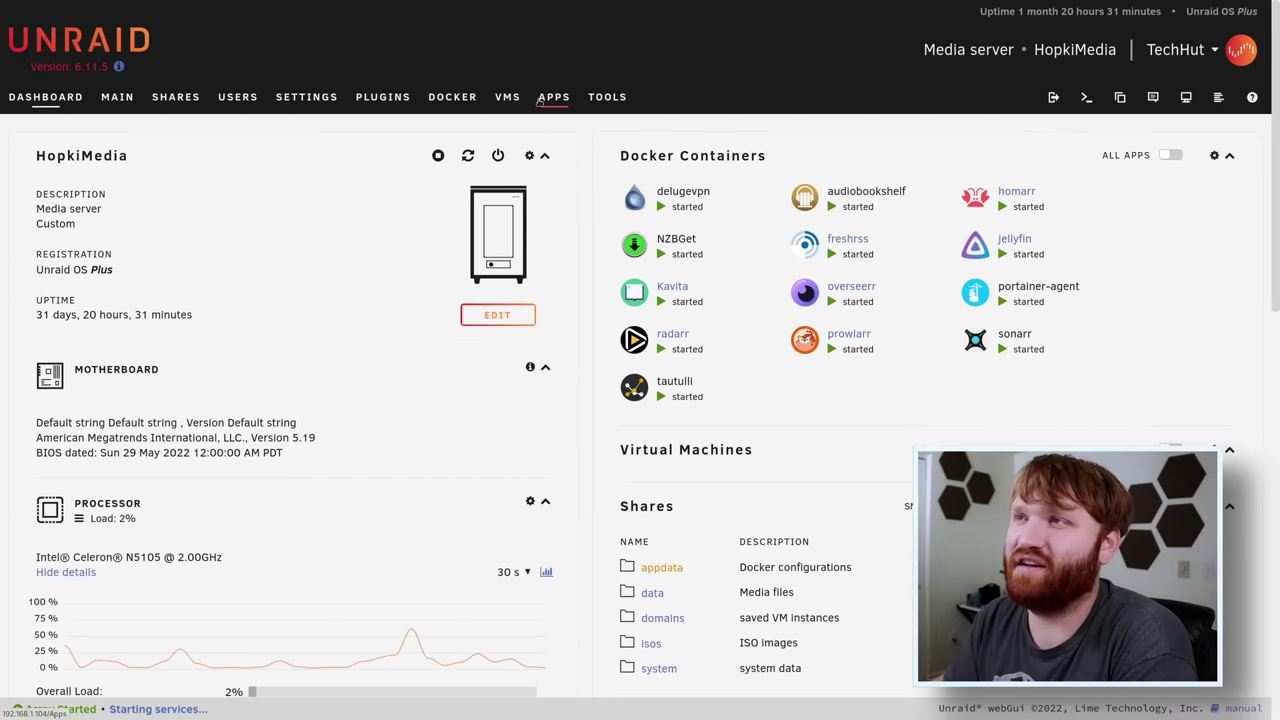
{"action": "left_click", "coordinate": [554, 97]}
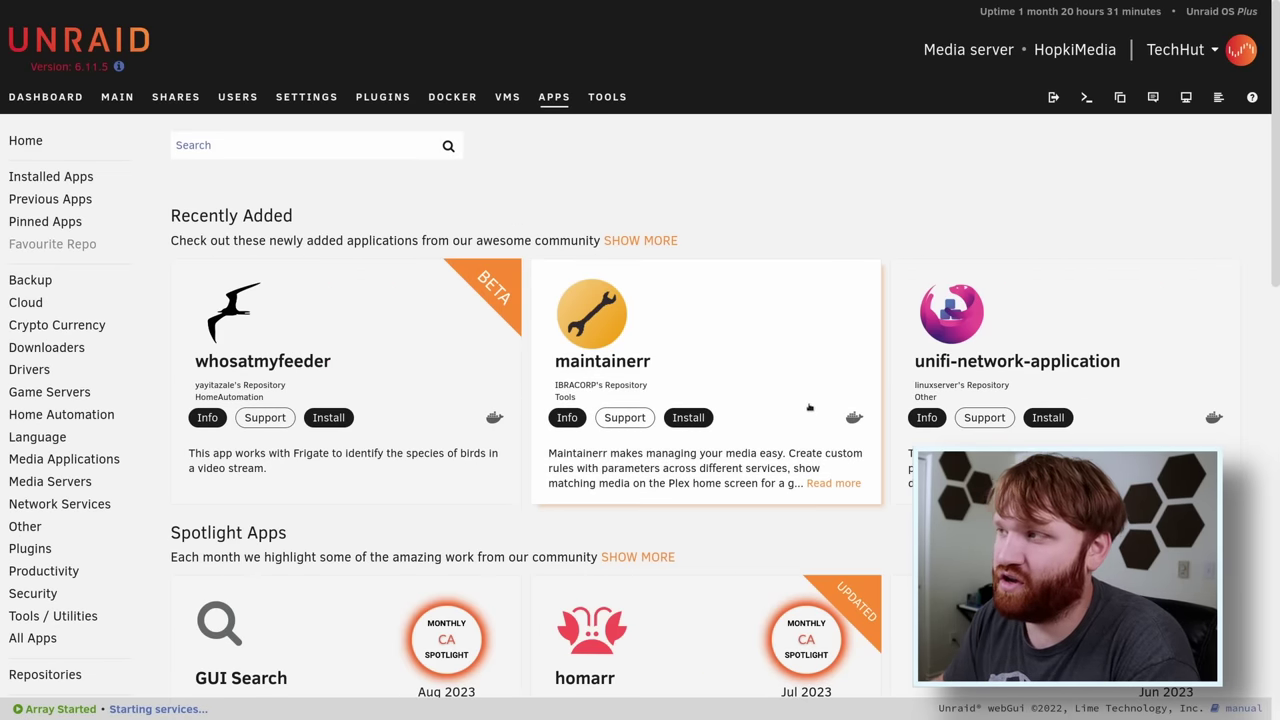
Browse the recently added community apps, then switch to the Docker containers list.
{"action": "scroll", "coordinate": [600, 370], "scroll_direction": "down", "scroll_amount": 1}
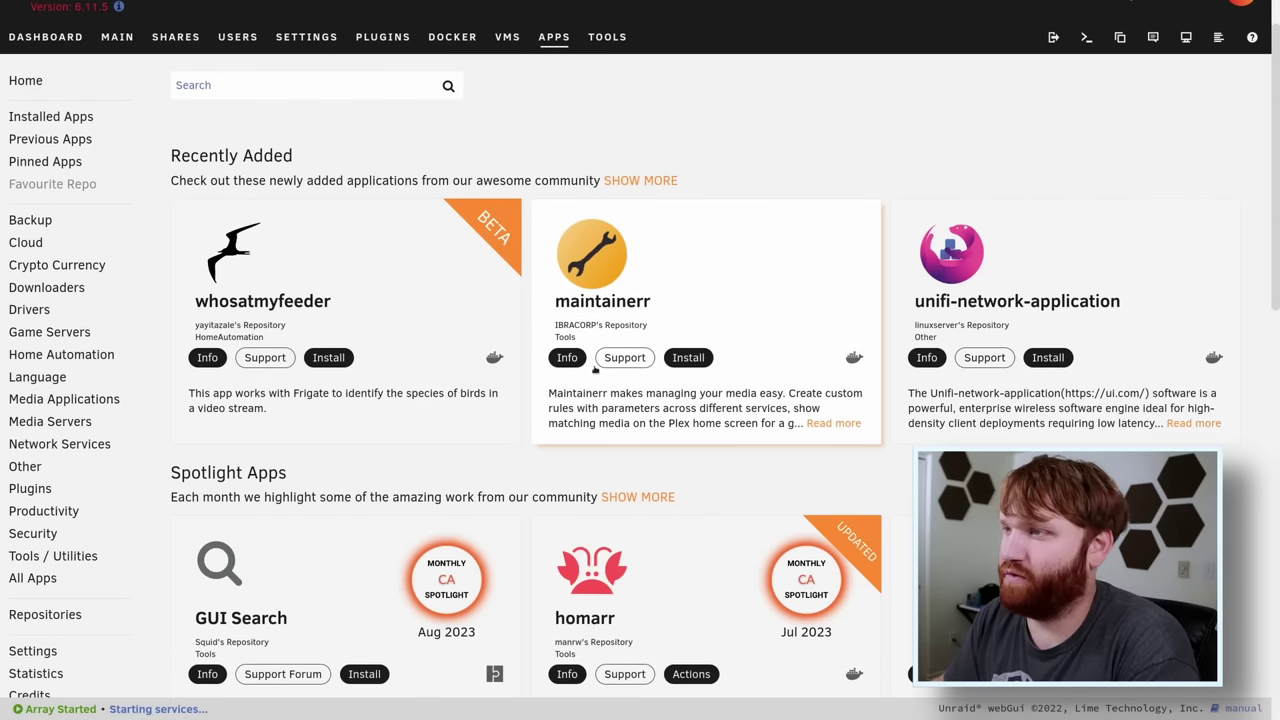
{"action": "scroll", "coordinate": [1150, 399], "scroll_direction": "down", "scroll_amount": 5}
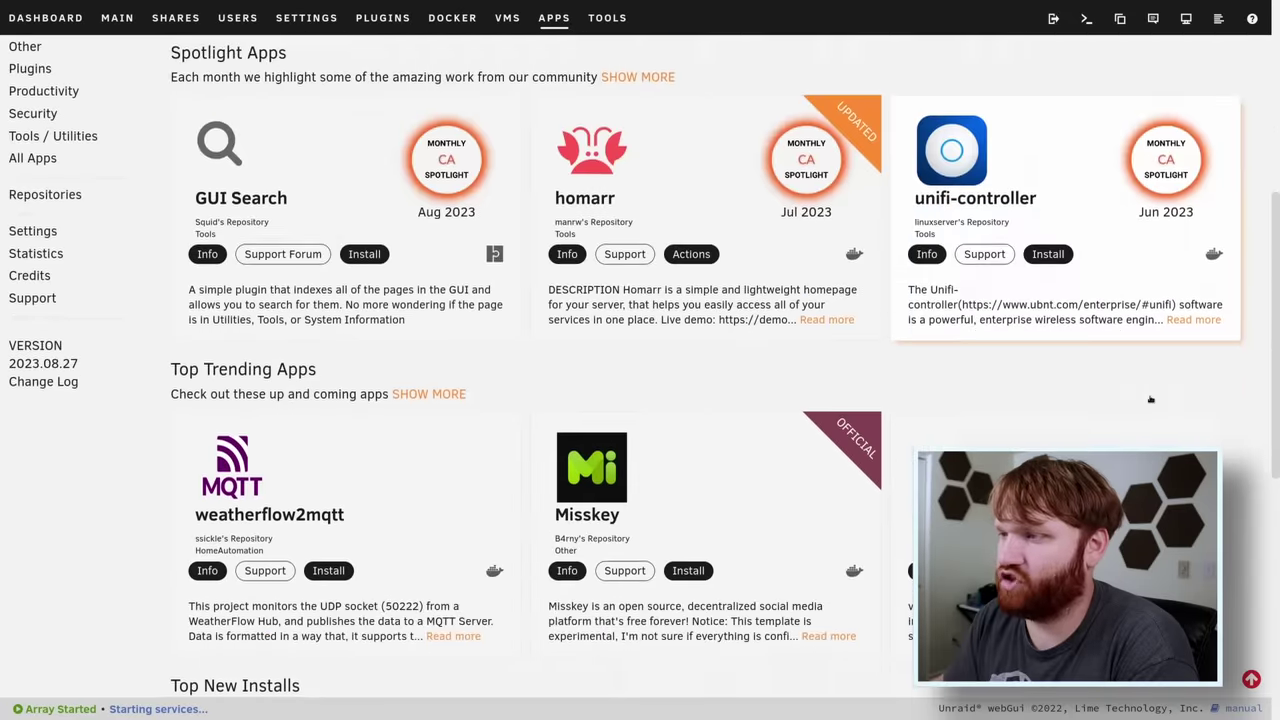
{"action": "scroll", "coordinate": [1150, 399], "scroll_direction": "down", "scroll_amount": 6}
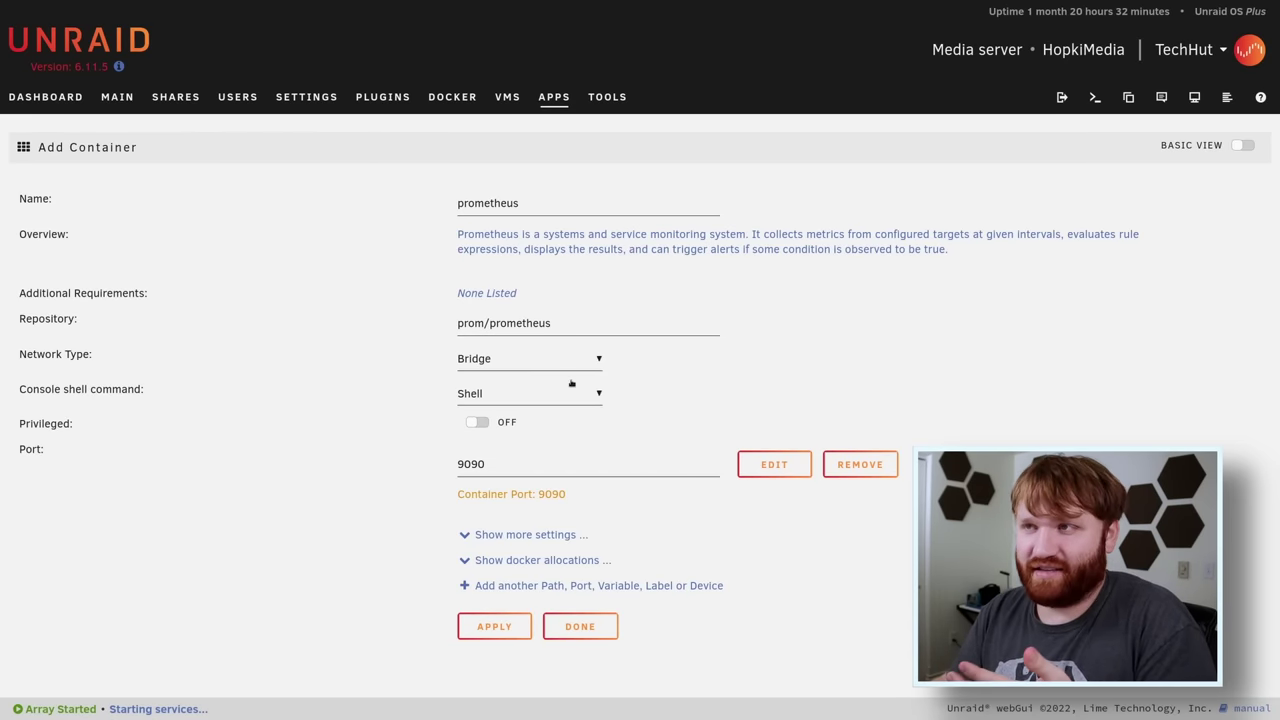
{"action": "left_click", "coordinate": [463, 104]}
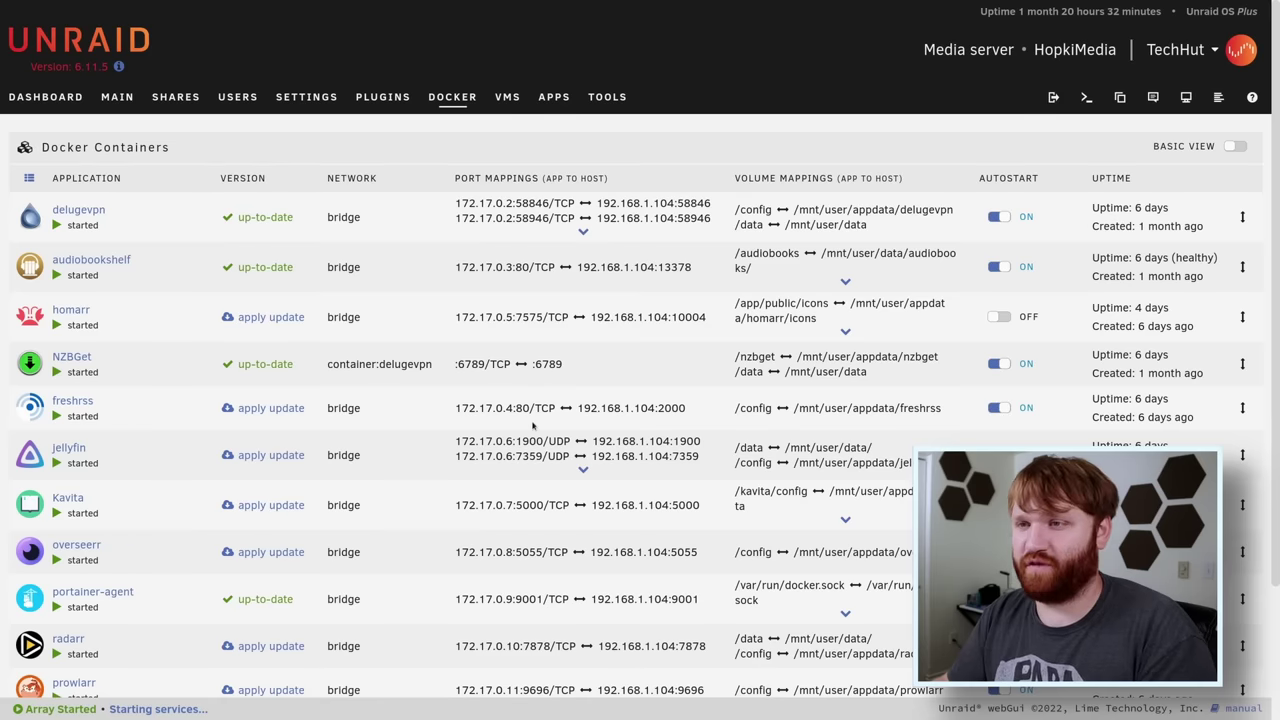
Review the started Docker containers and return to the server dashboard overview.
{"action": "scroll", "coordinate": [200, 340], "scroll_direction": "down", "scroll_amount": 3}
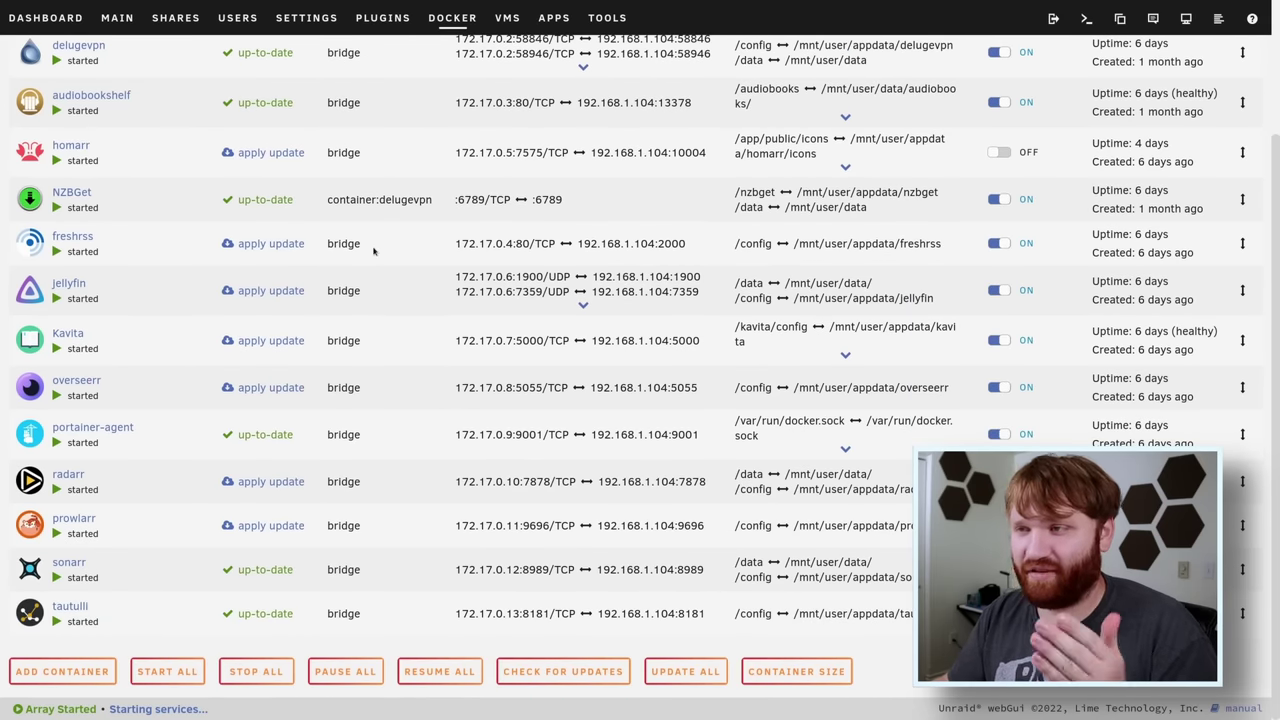
{"action": "scroll", "coordinate": [373, 251], "scroll_direction": "up", "scroll_amount": 3}
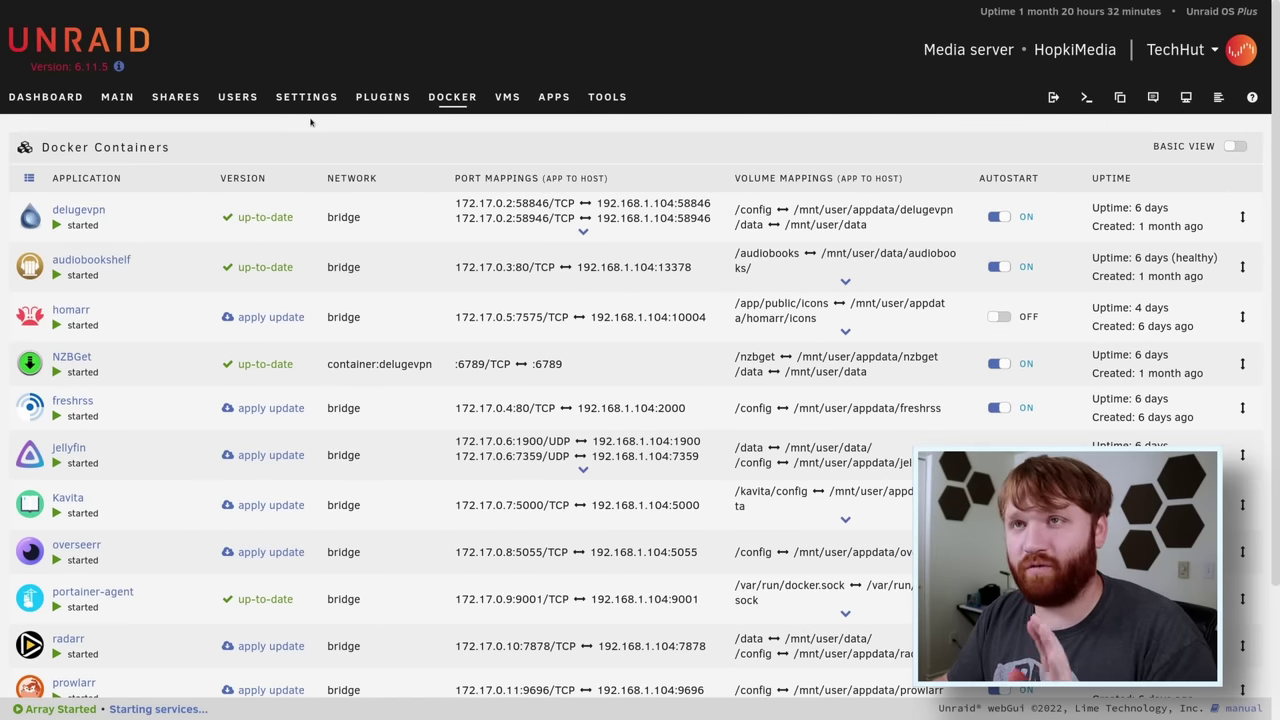
{"action": "left_click", "coordinate": [36, 100]}
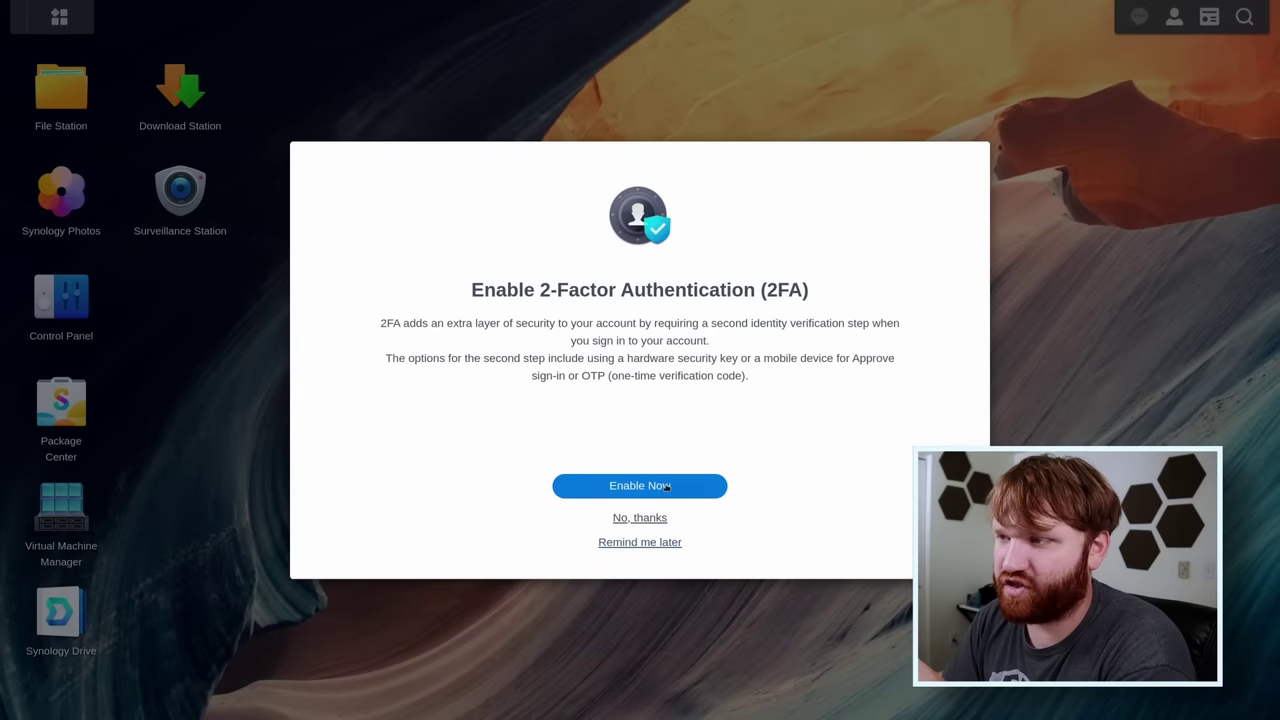
Dismiss the Enable 2FA prompt and the Admin Account Security notice.
{"action": "left_click", "coordinate": [640, 518]}
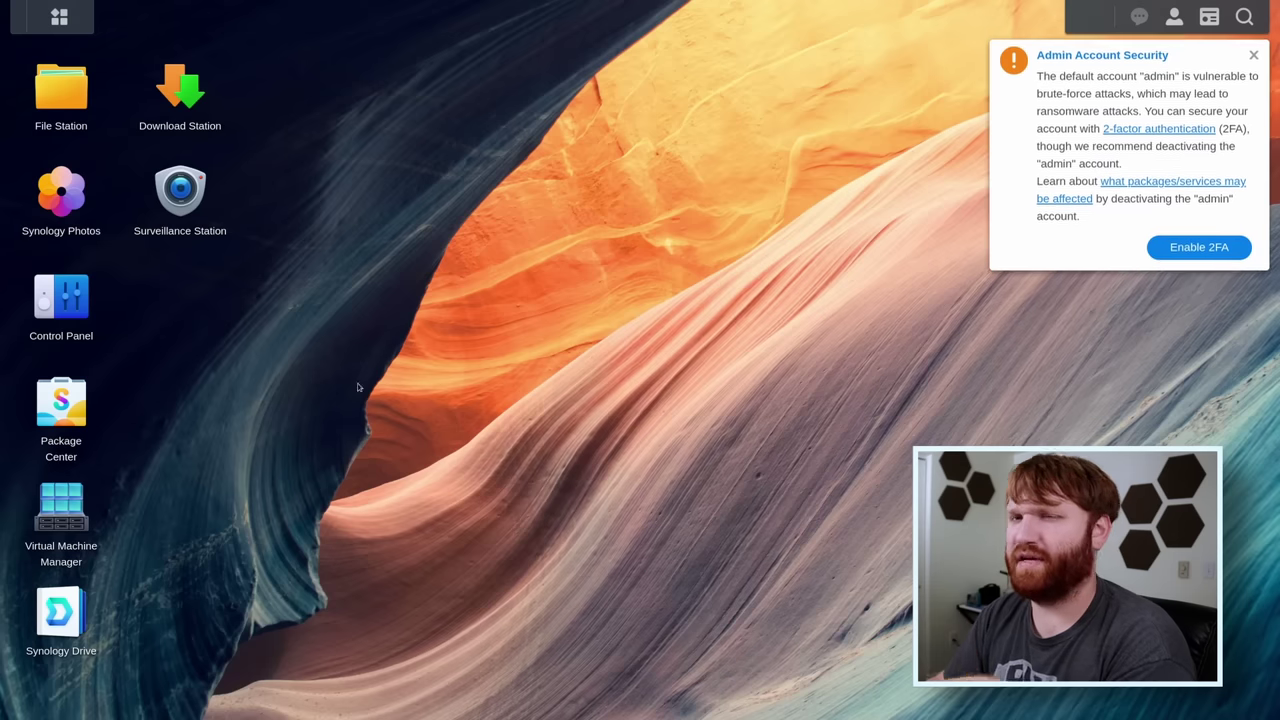
{"action": "left_click", "coordinate": [1253, 57]}
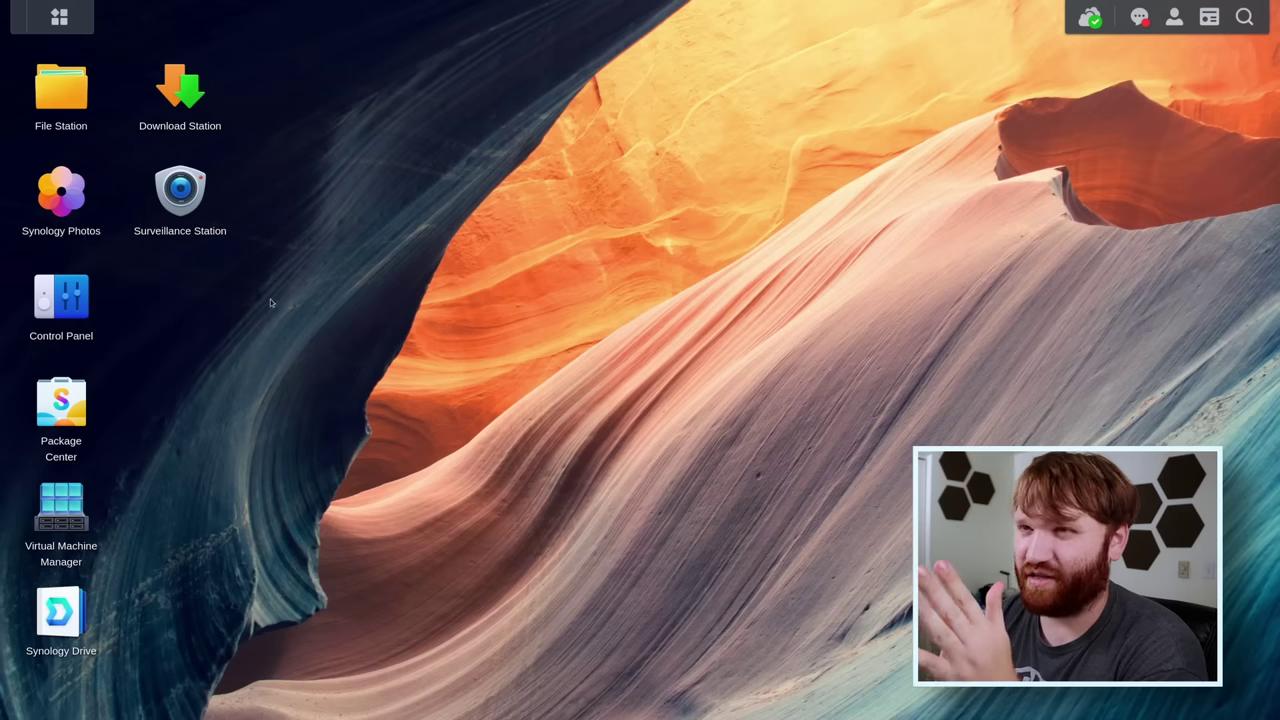
{"action": "left_click", "coordinate": [52, 527]}
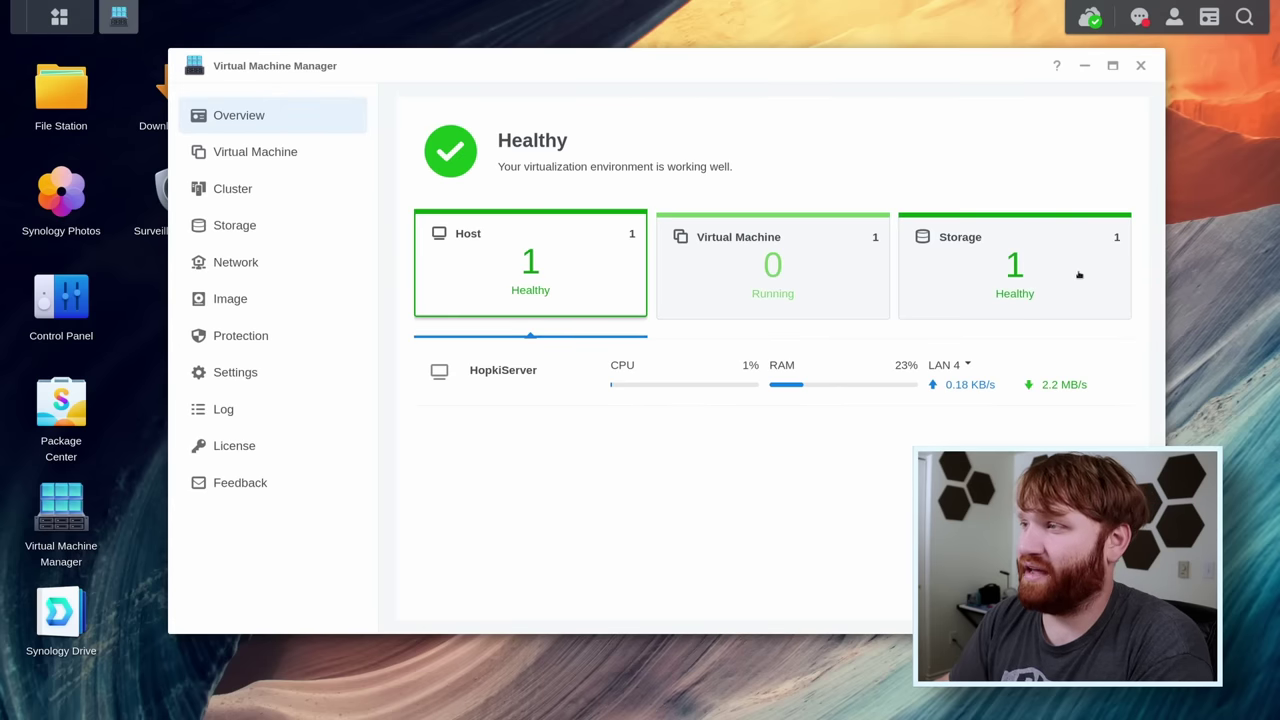
{"action": "left_click", "coordinate": [1006, 277]}
{"action": "left_click", "coordinate": [690, 295]}
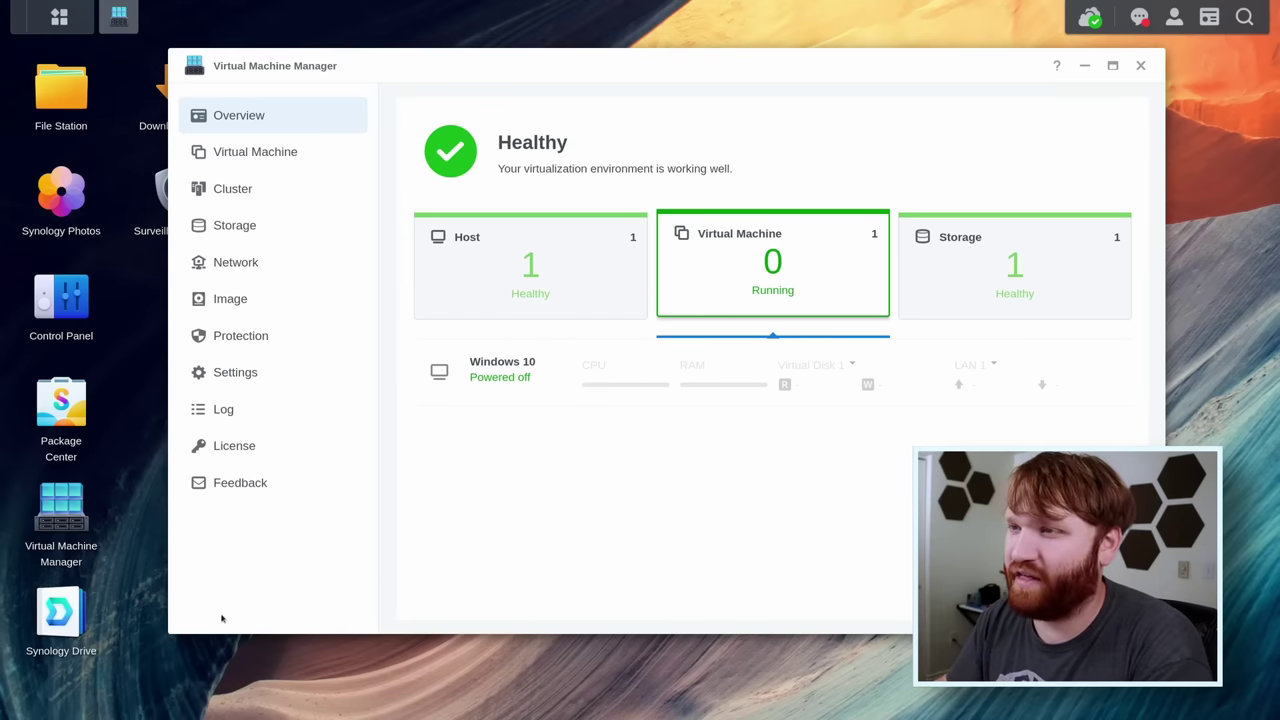
{"action": "left_click", "coordinate": [1140, 65]}
{"action": "left_click", "coordinate": [1090, 18]}
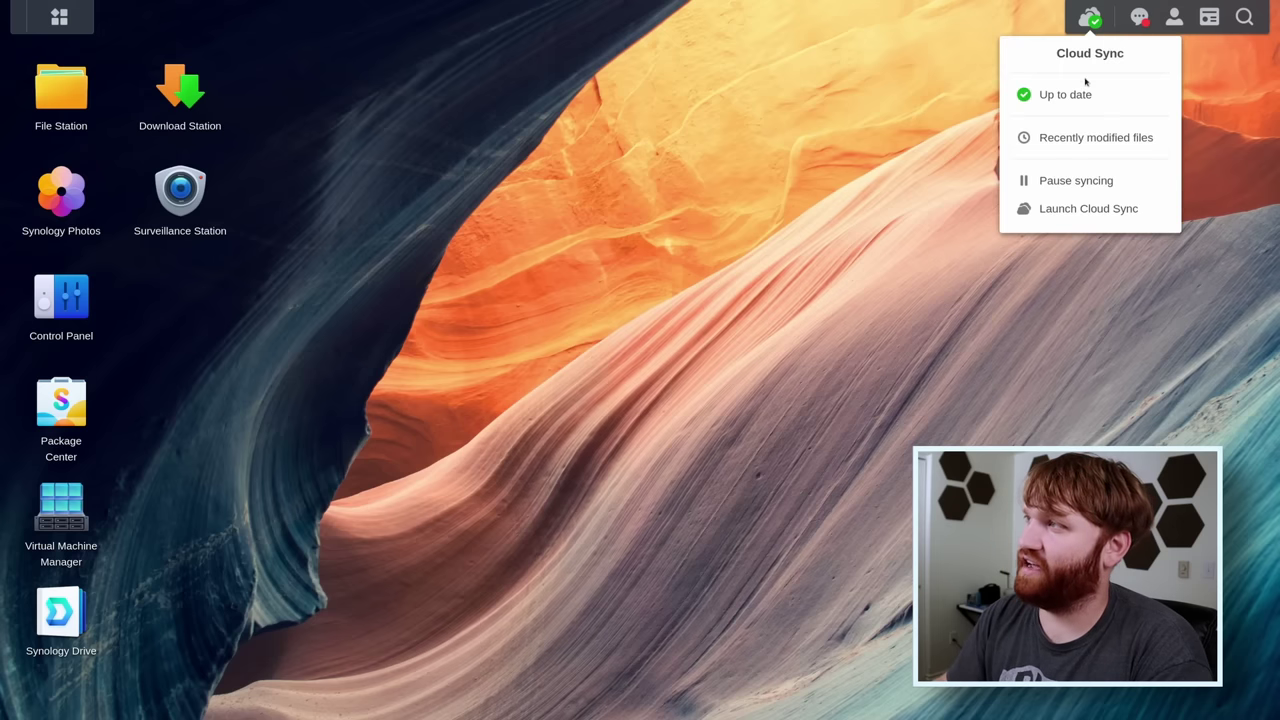
Close the up-to-date Cloud Sync status panel and open the Control Panel.
{"action": "left_click", "coordinate": [857, 317]}
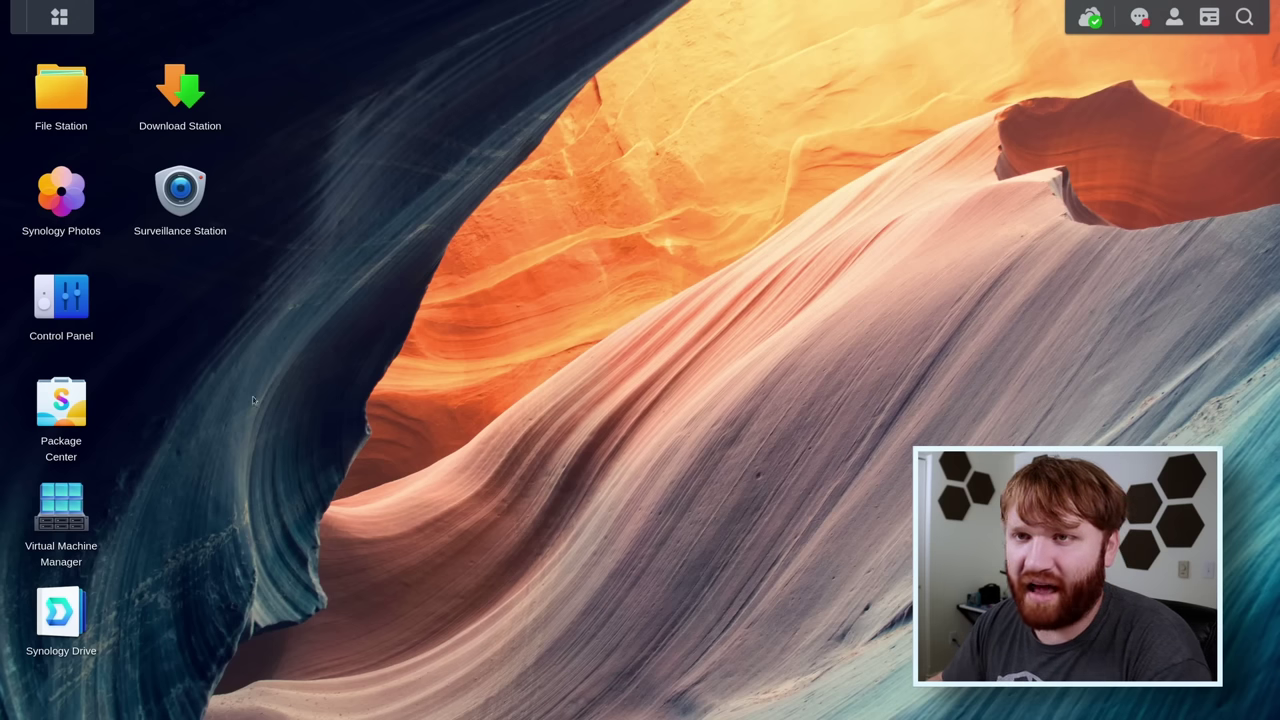
{"action": "left_click", "coordinate": [50, 298]}
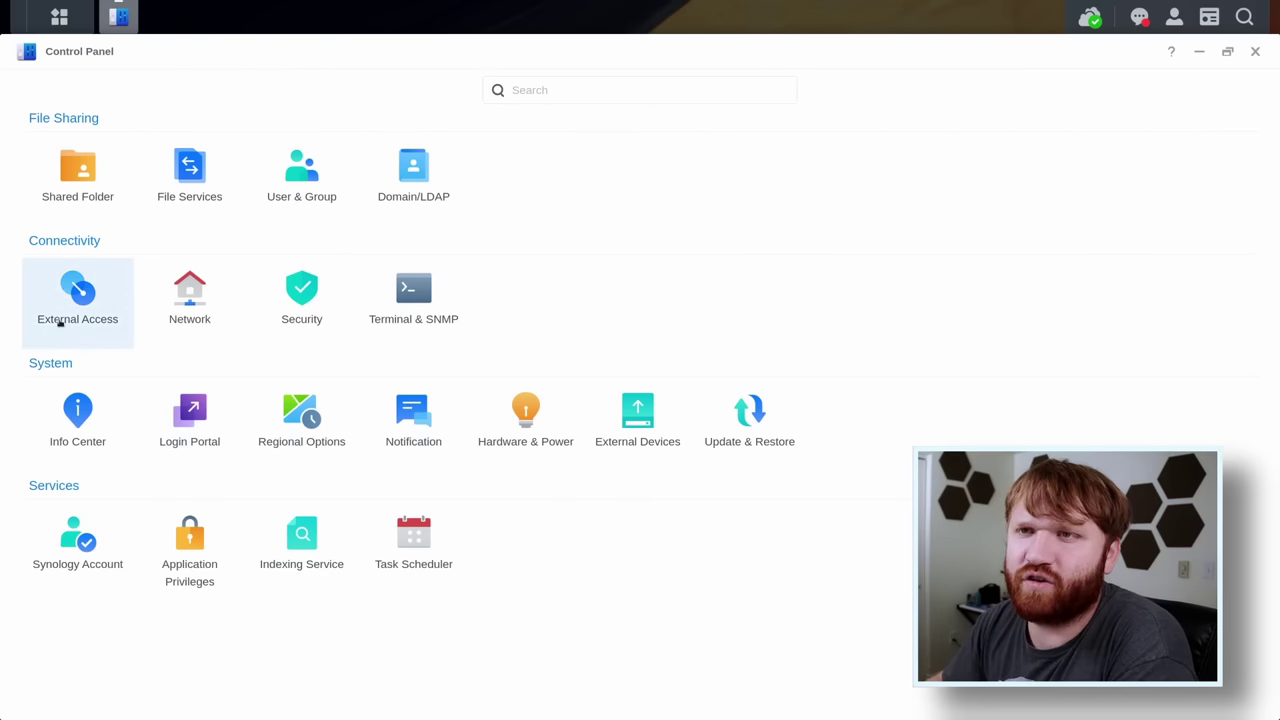
Check the DDNS entries and the five Login Portal reverse proxy rules, then close Control Panel.
{"action": "left_click", "coordinate": [60, 316]}
{"action": "left_click", "coordinate": [338, 92]}
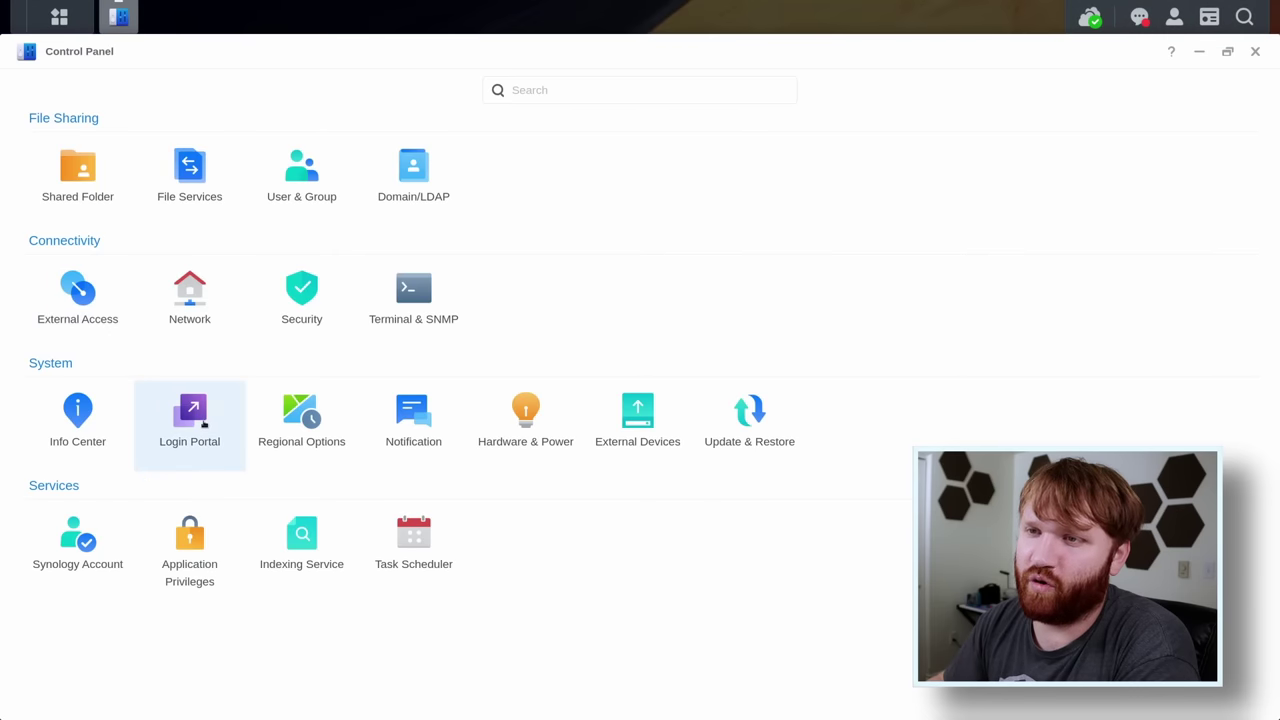
{"action": "left_click", "coordinate": [203, 425]}
{"action": "left_click", "coordinate": [384, 92]}
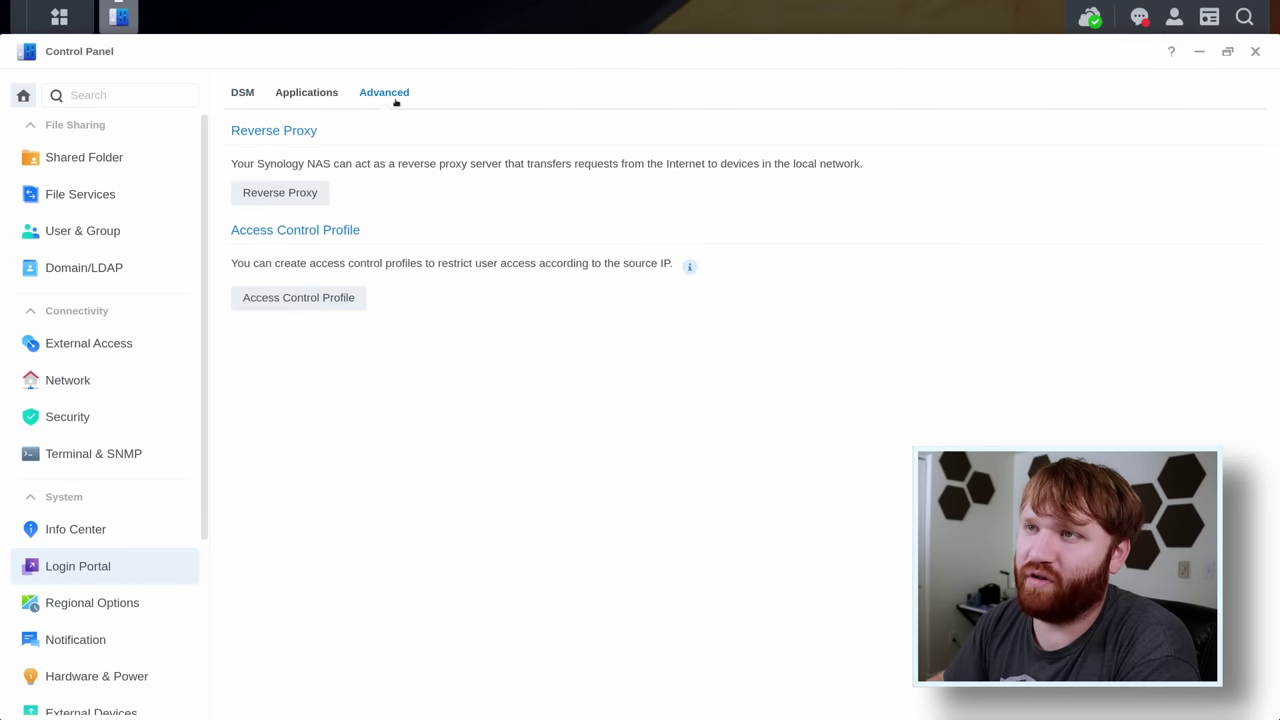
{"action": "left_click", "coordinate": [291, 197]}
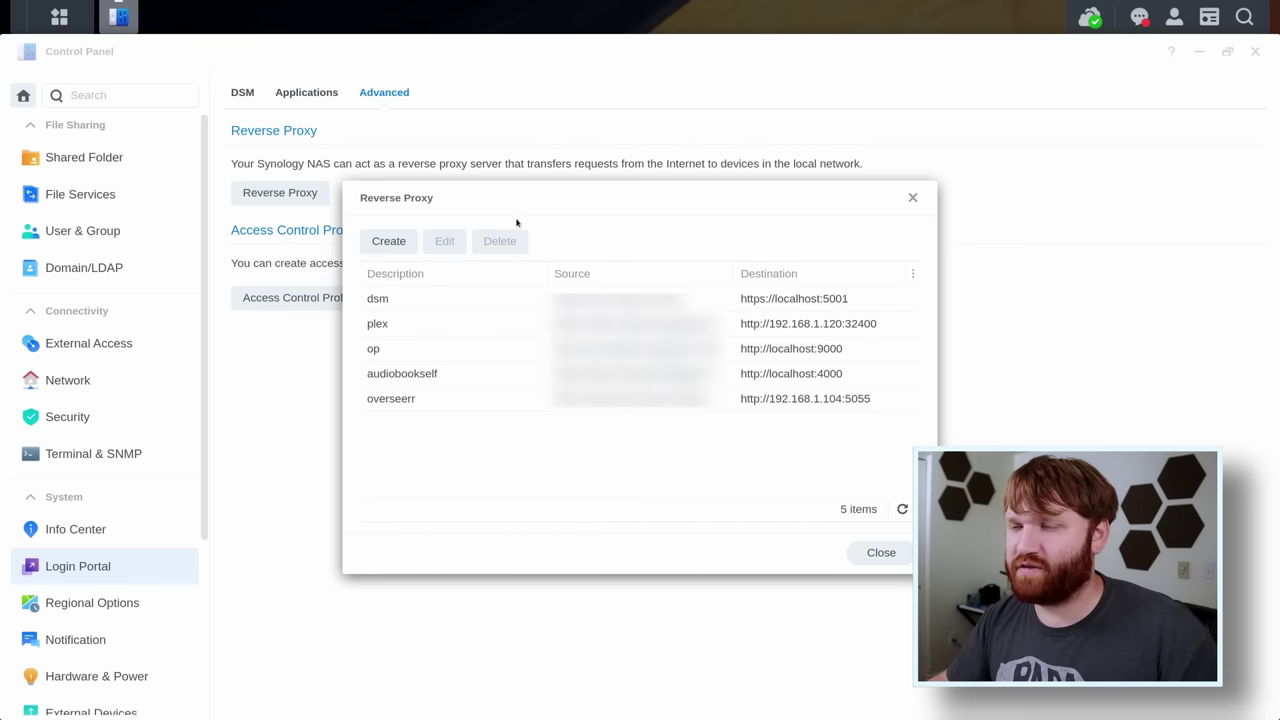
{"action": "left_click", "coordinate": [912, 197]}
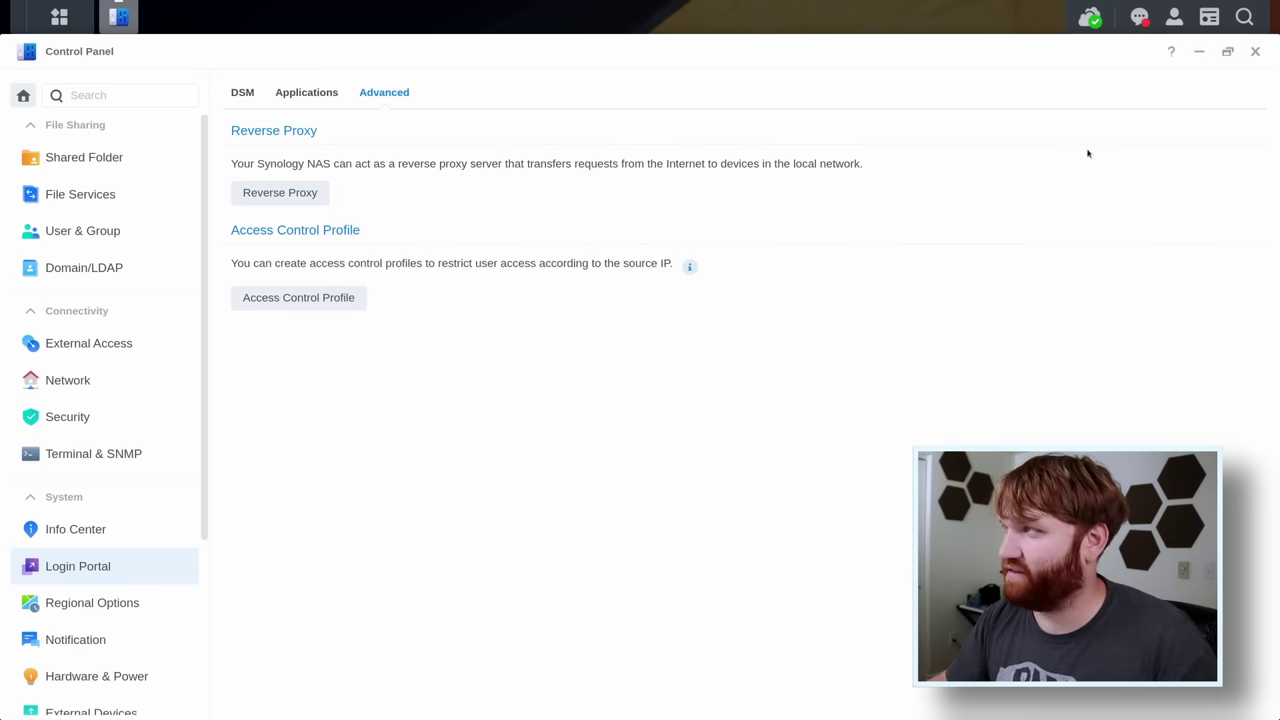
{"action": "left_click", "coordinate": [1255, 51]}
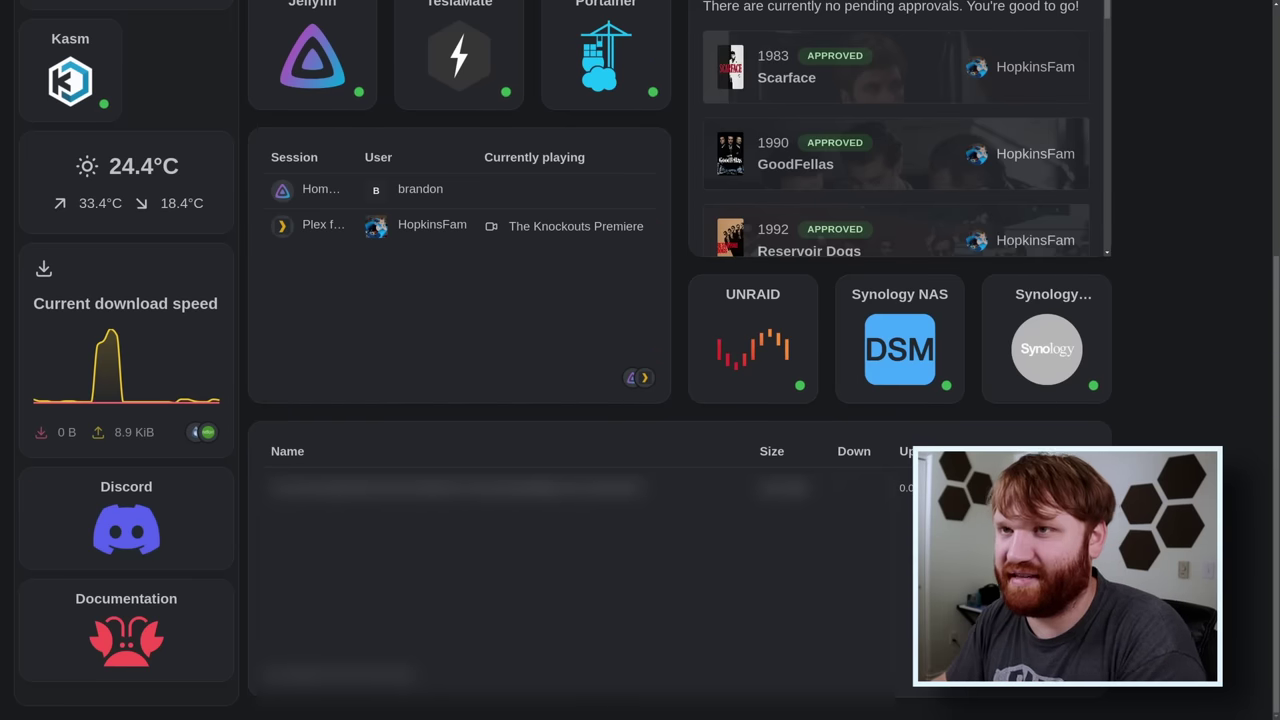
Open Portainer from Homarr and live-connect to the HopkiNUC / Ubuntu environment.
{"action": "scroll", "coordinate": [536, 346], "scroll_direction": "up", "scroll_amount": 3}
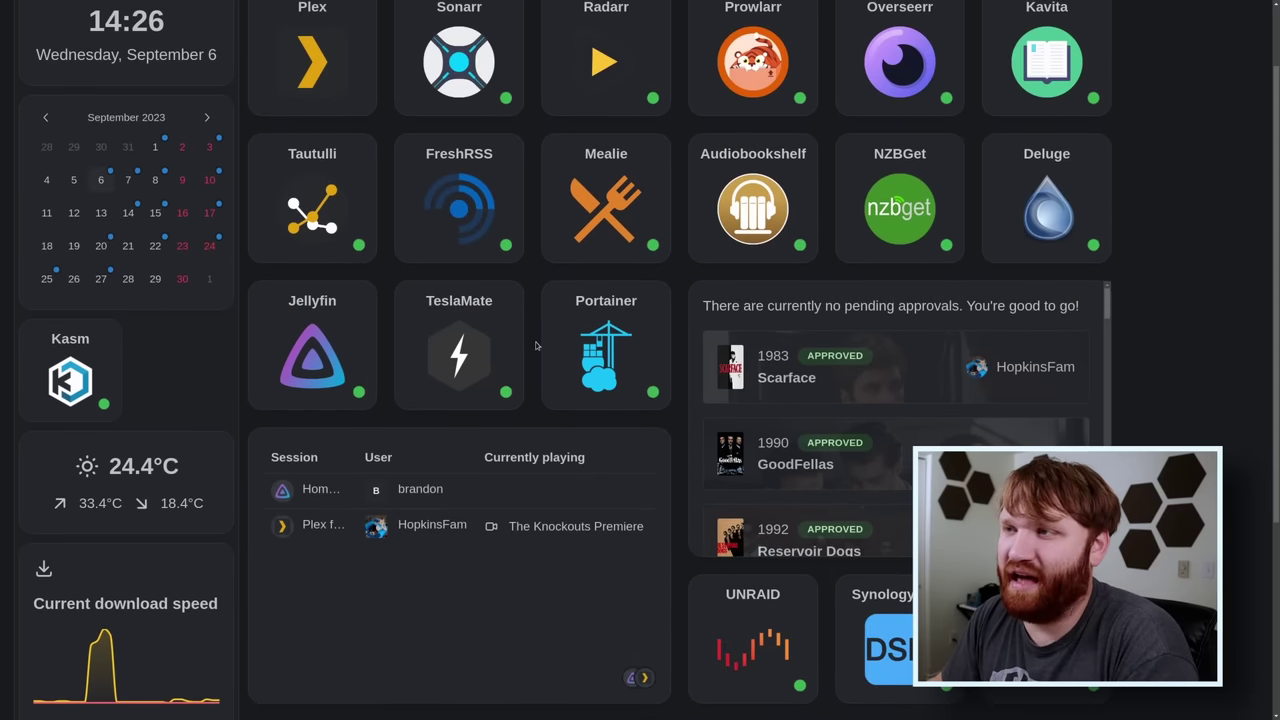
{"action": "left_click", "coordinate": [598, 336]}
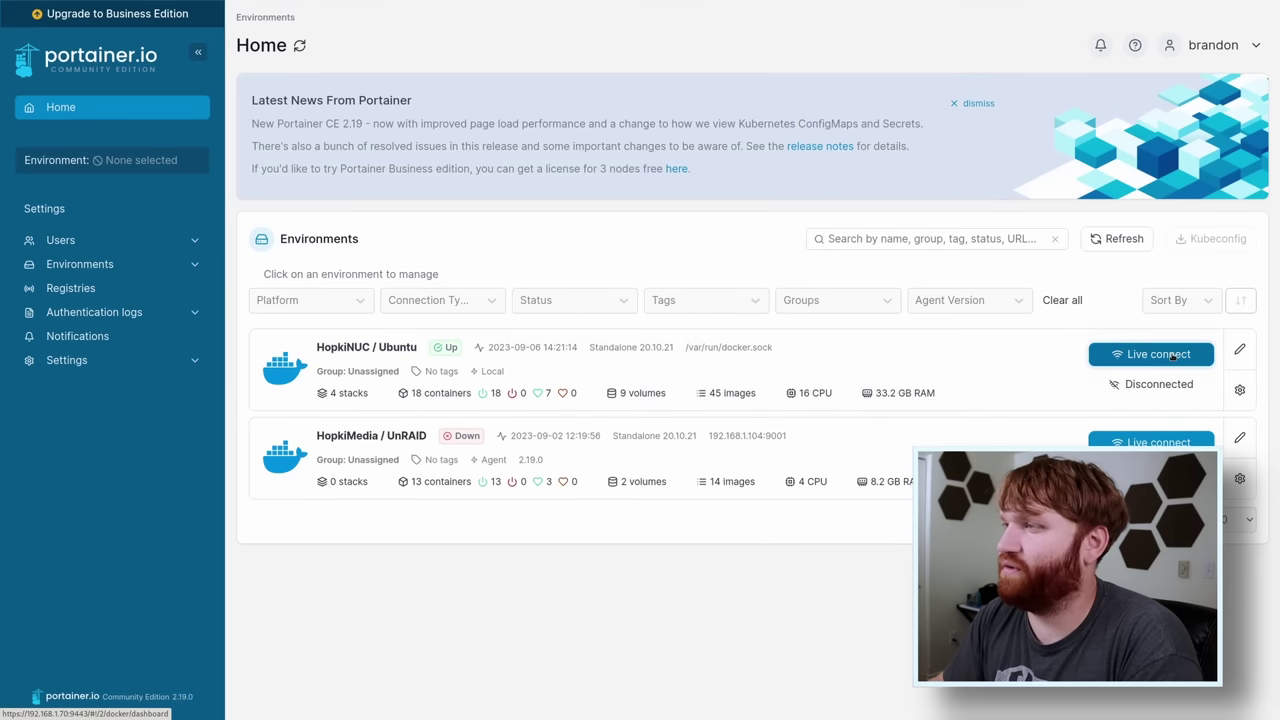
{"action": "left_click", "coordinate": [1172, 356]}
Review all containers in the environment, then open its Stacks list.
{"action": "left_click", "coordinate": [851, 330]}
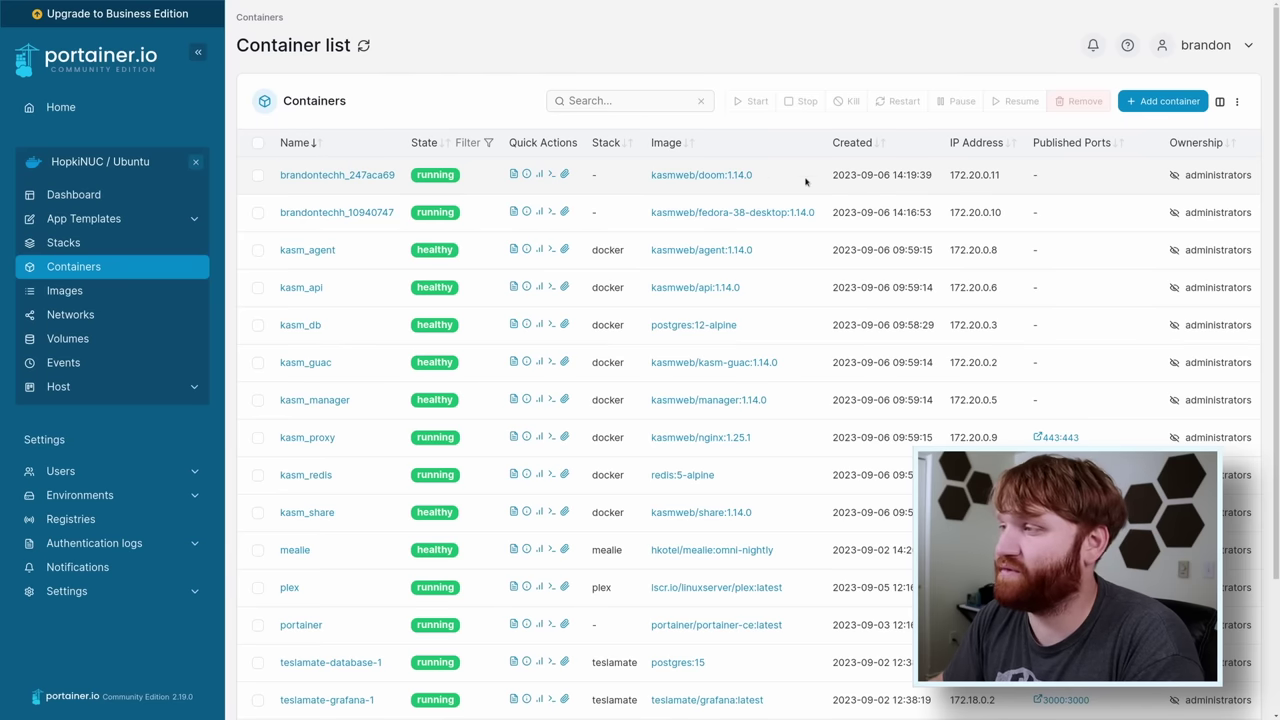
{"action": "scroll", "coordinate": [795, 460], "scroll_direction": "down", "scroll_amount": 3}
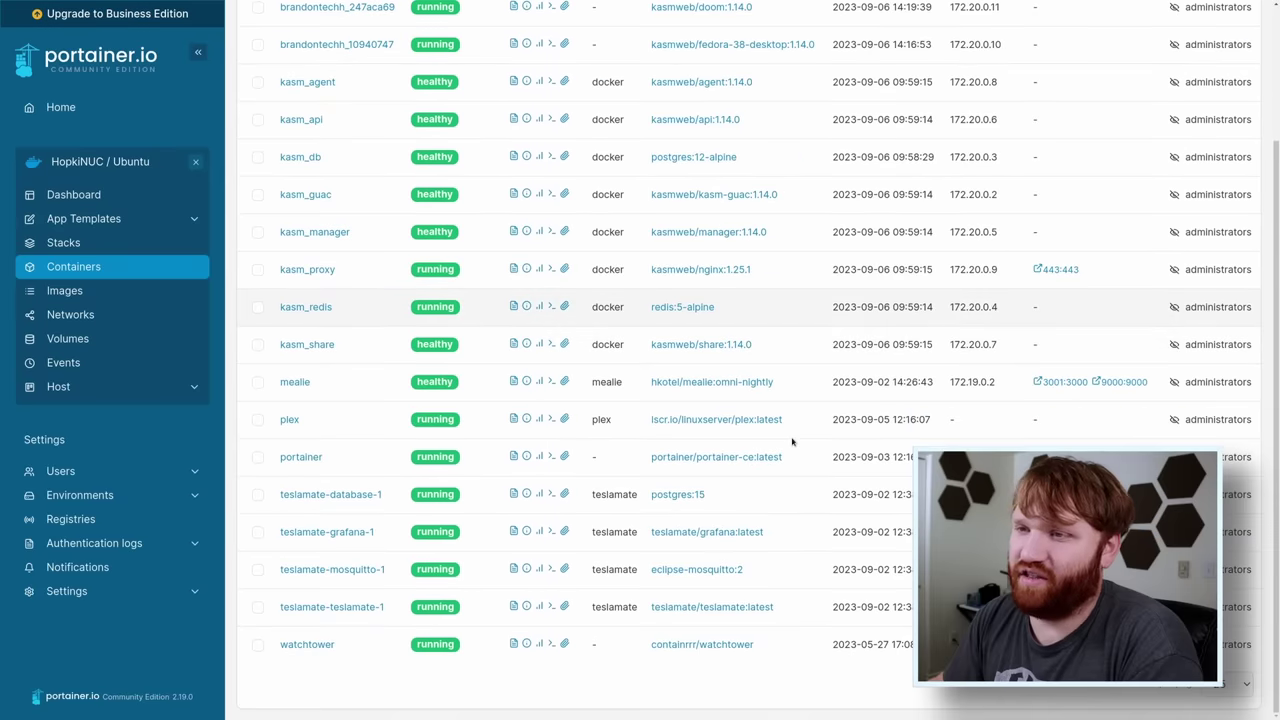
{"action": "scroll", "coordinate": [793, 440], "scroll_direction": "up", "scroll_amount": 3}
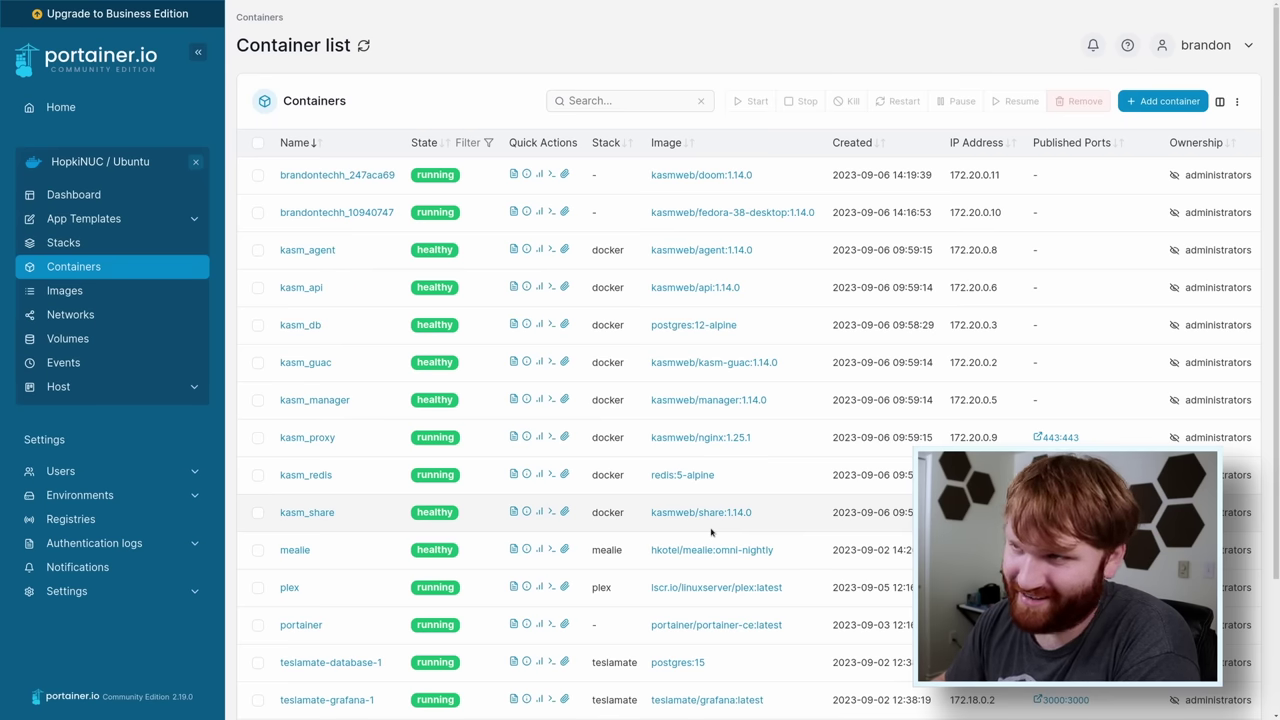
{"action": "left_click", "coordinate": [63, 242]}
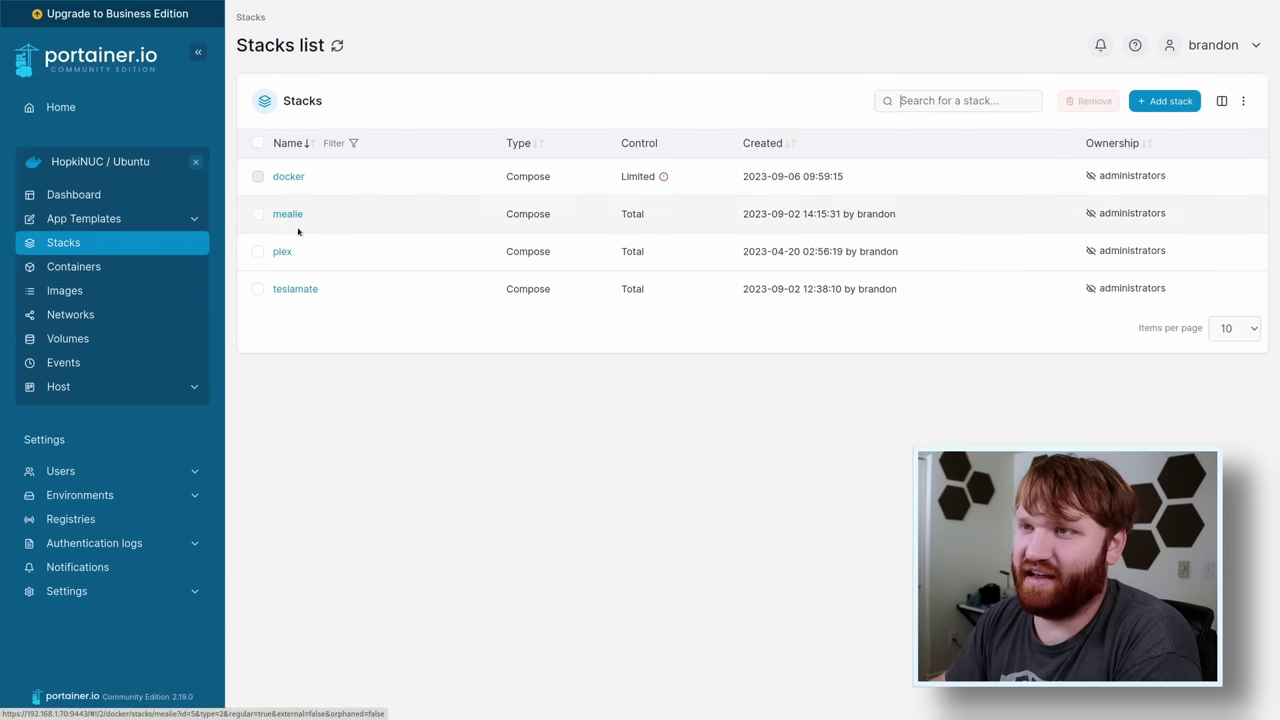
Read the teslamate stack's compose file in the Editor, then return to the environment dashboard.
{"action": "left_click", "coordinate": [295, 290]}
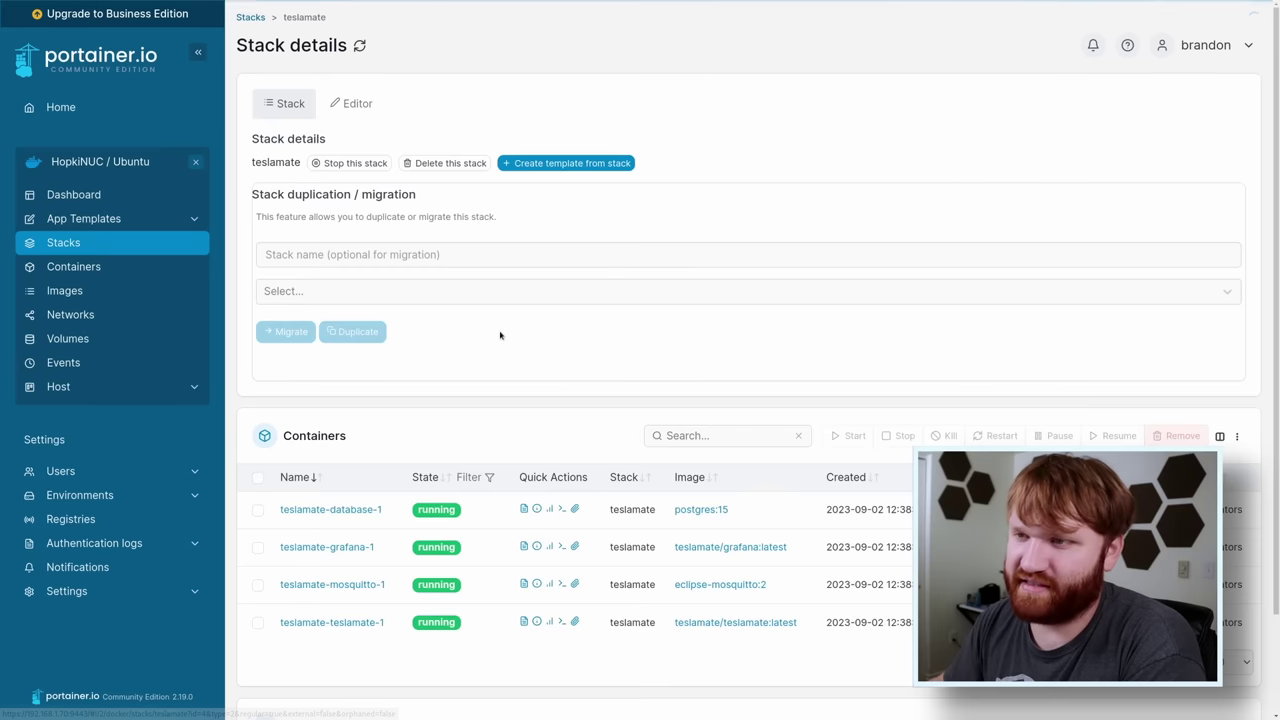
{"action": "left_click", "coordinate": [351, 103]}
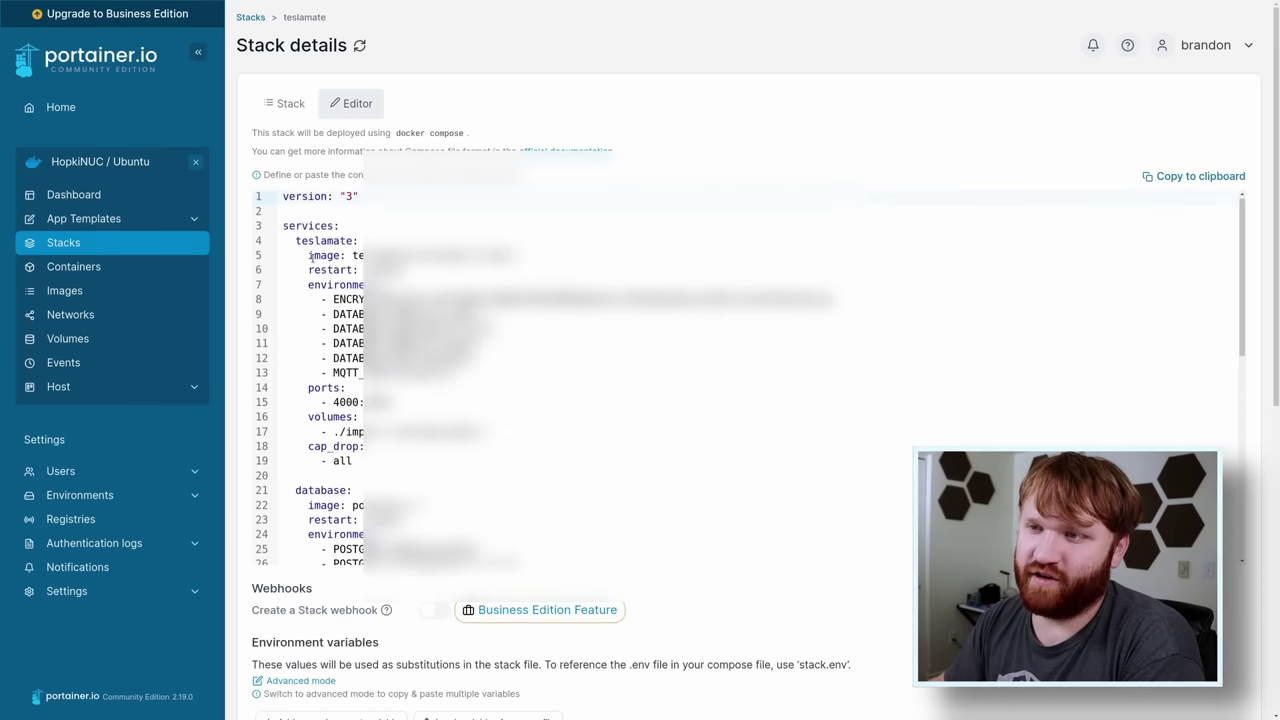
{"action": "scroll", "coordinate": [311, 245], "scroll_direction": "down", "scroll_amount": 5}
{"action": "scroll", "coordinate": [751, 377], "scroll_direction": "up", "scroll_amount": 5}
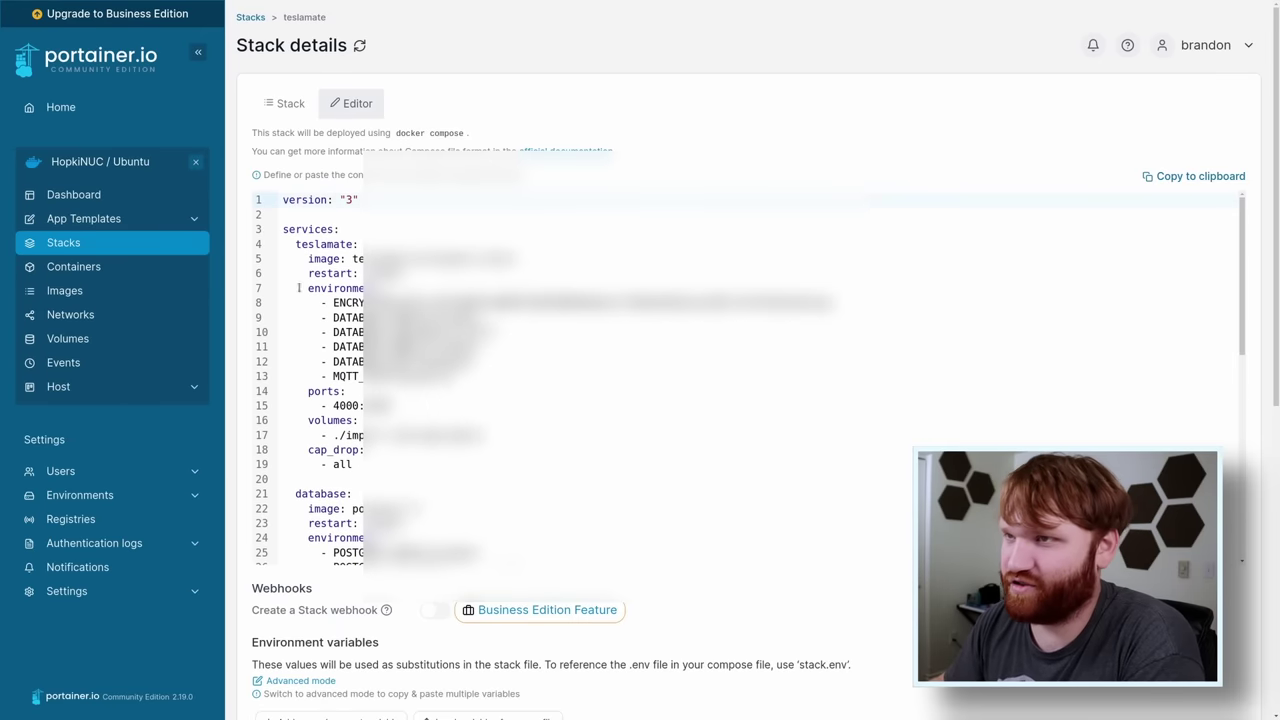
{"action": "left_click", "coordinate": [73, 194]}
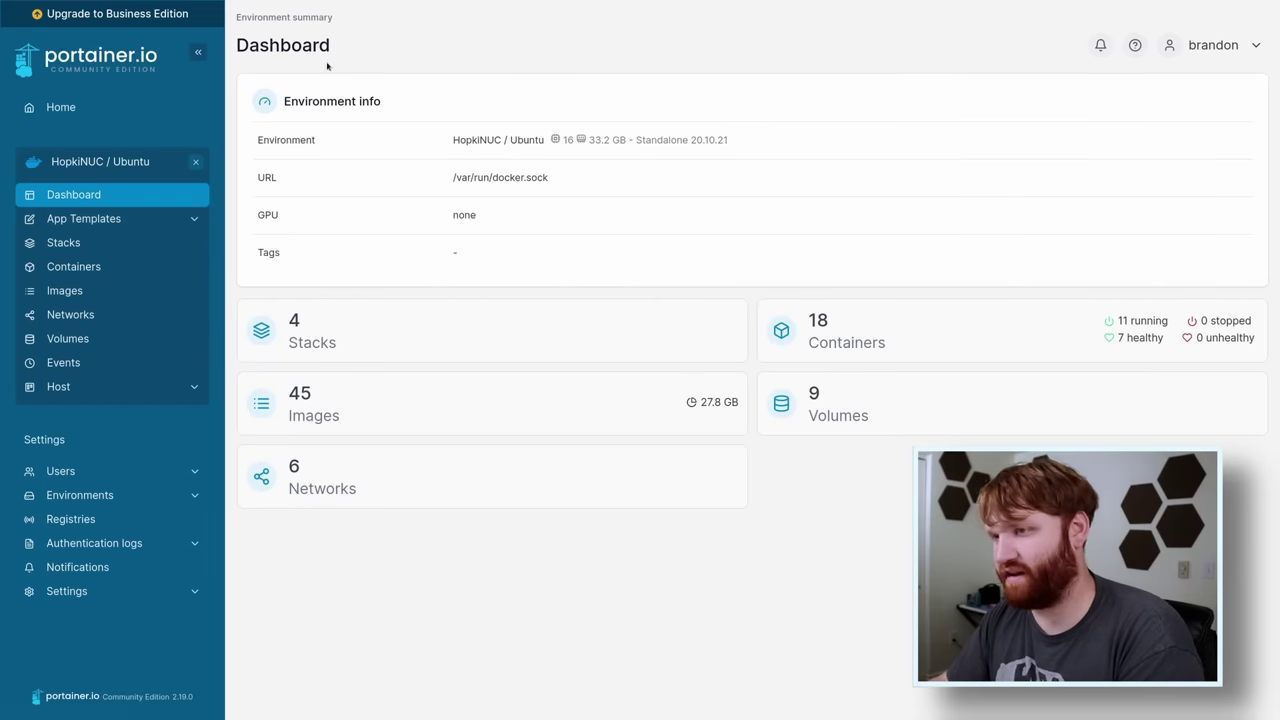